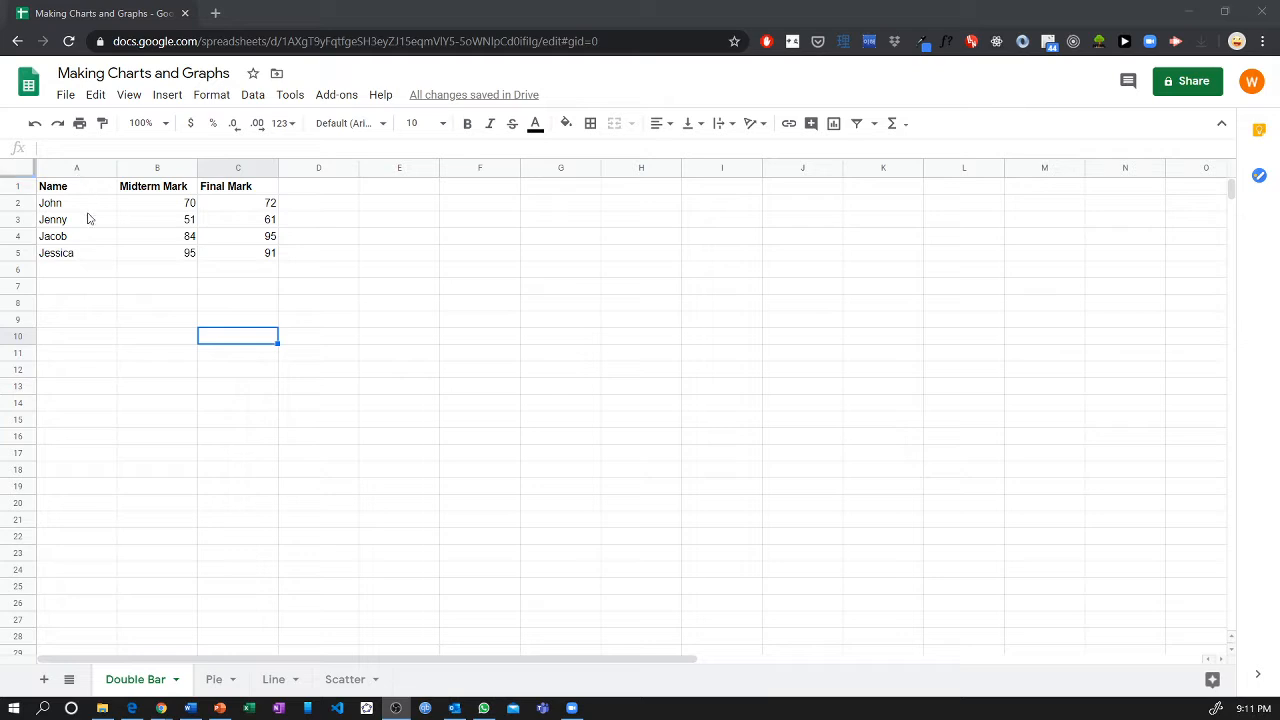
# Examine the students' name column and the Midterm Mark and Final Mark columns in the Double Bar sheet.
pyautogui.click(91, 207)
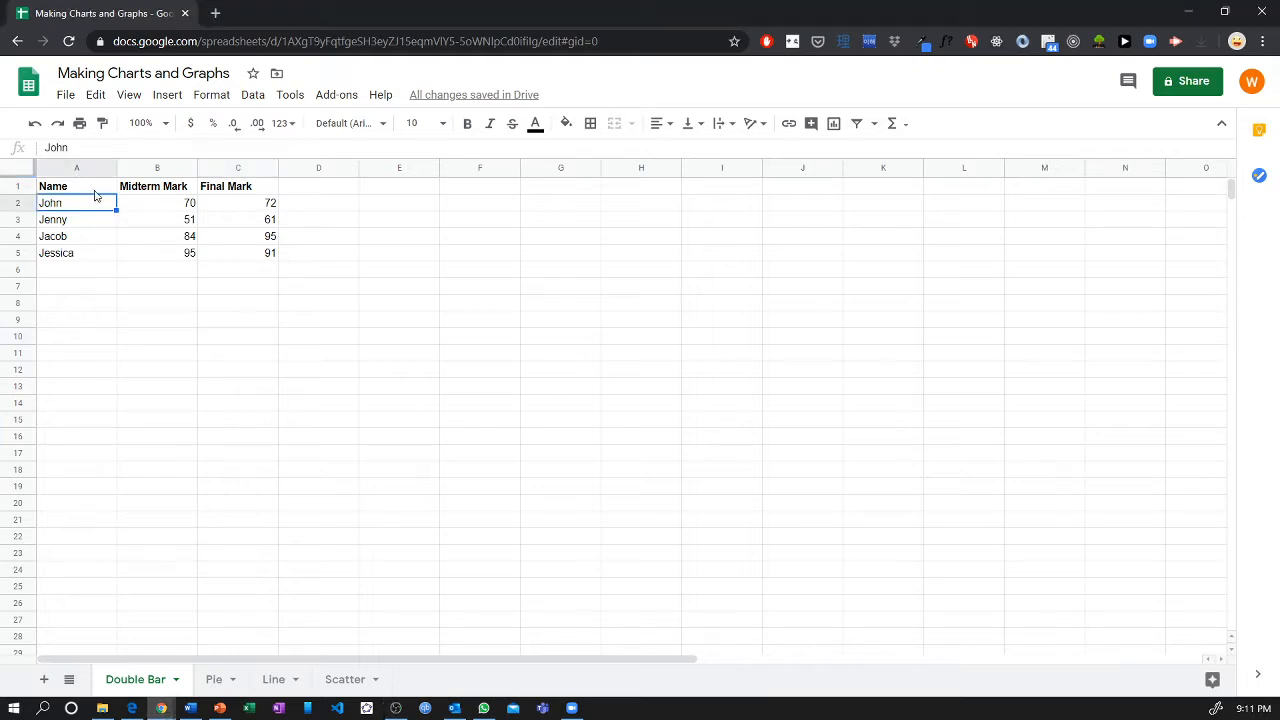
pyautogui.click(78, 168)
pyautogui.click(80, 193)
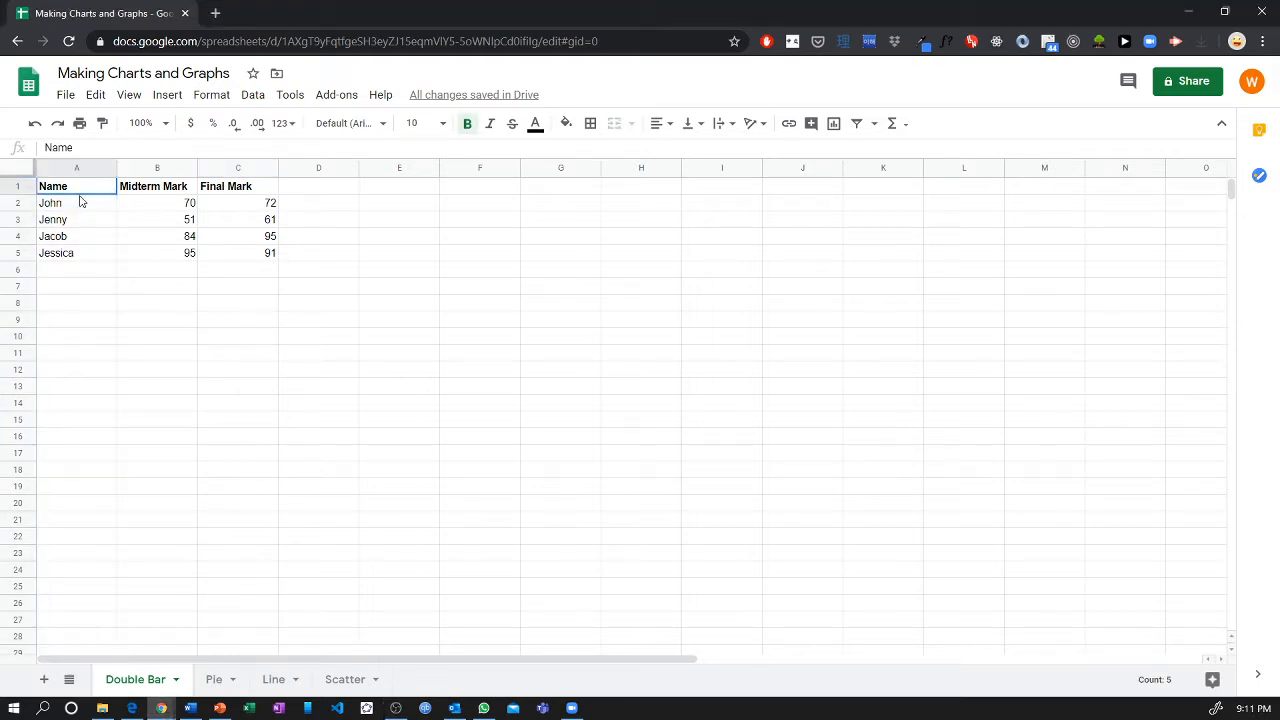
pyautogui.click(81, 203)
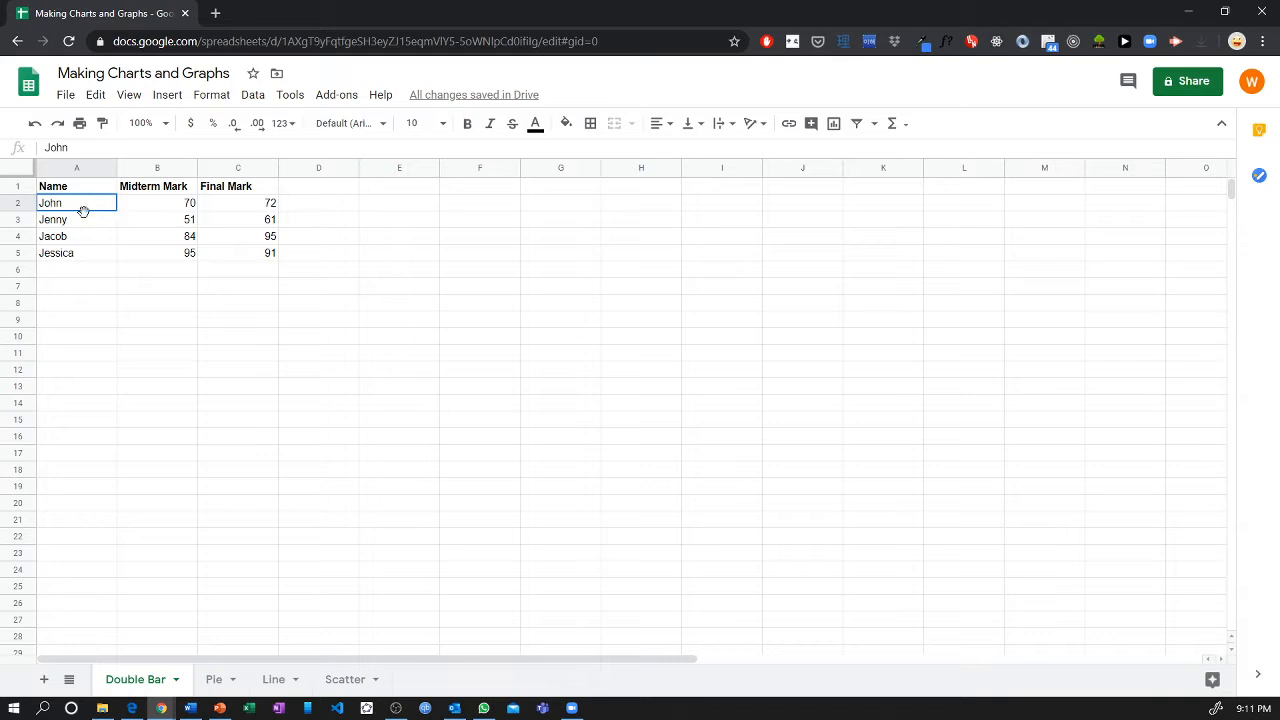
pyautogui.moveTo(83, 211); pyautogui.dragTo(94, 263)
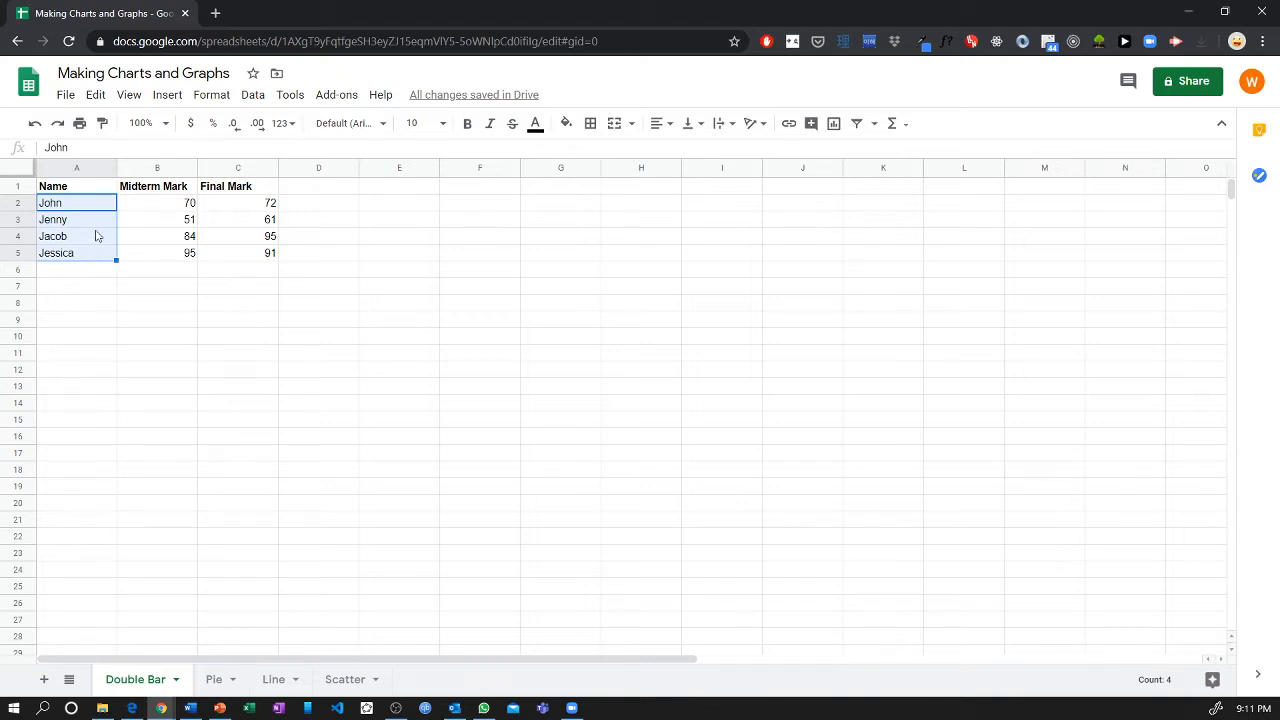
pyautogui.click(95, 229)
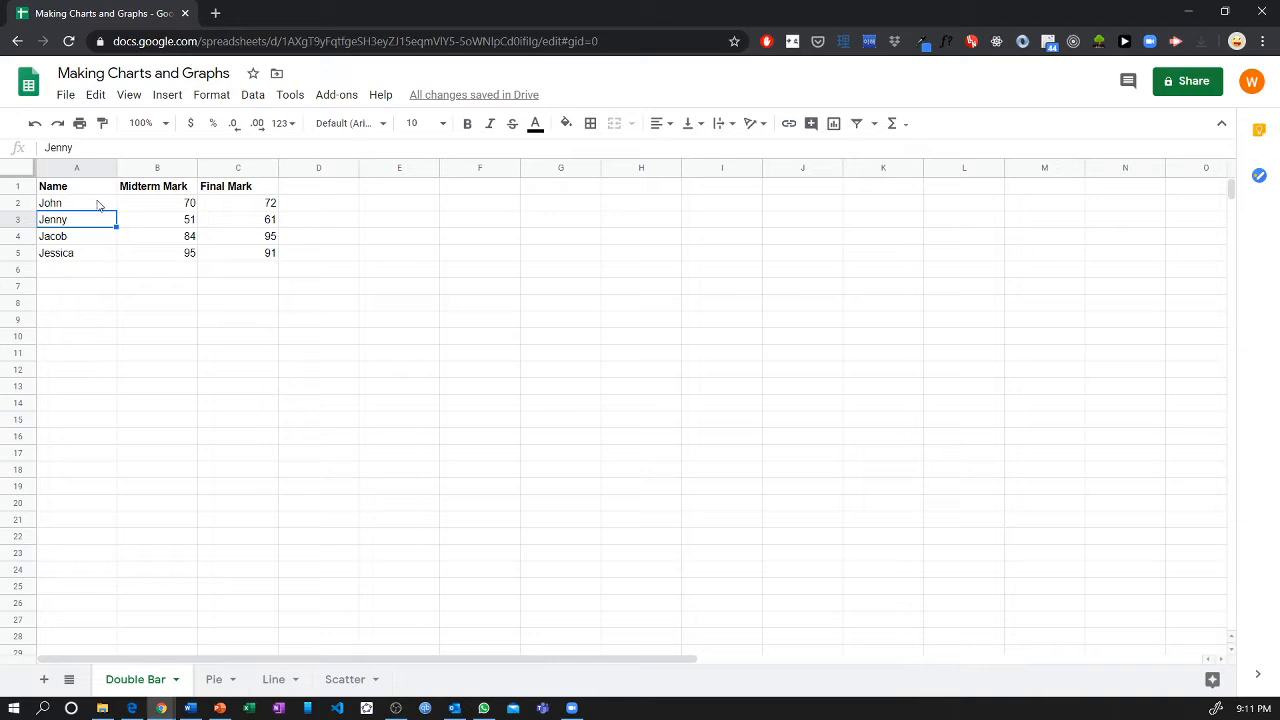
pyautogui.moveTo(101, 206); pyautogui.dragTo(102, 259)
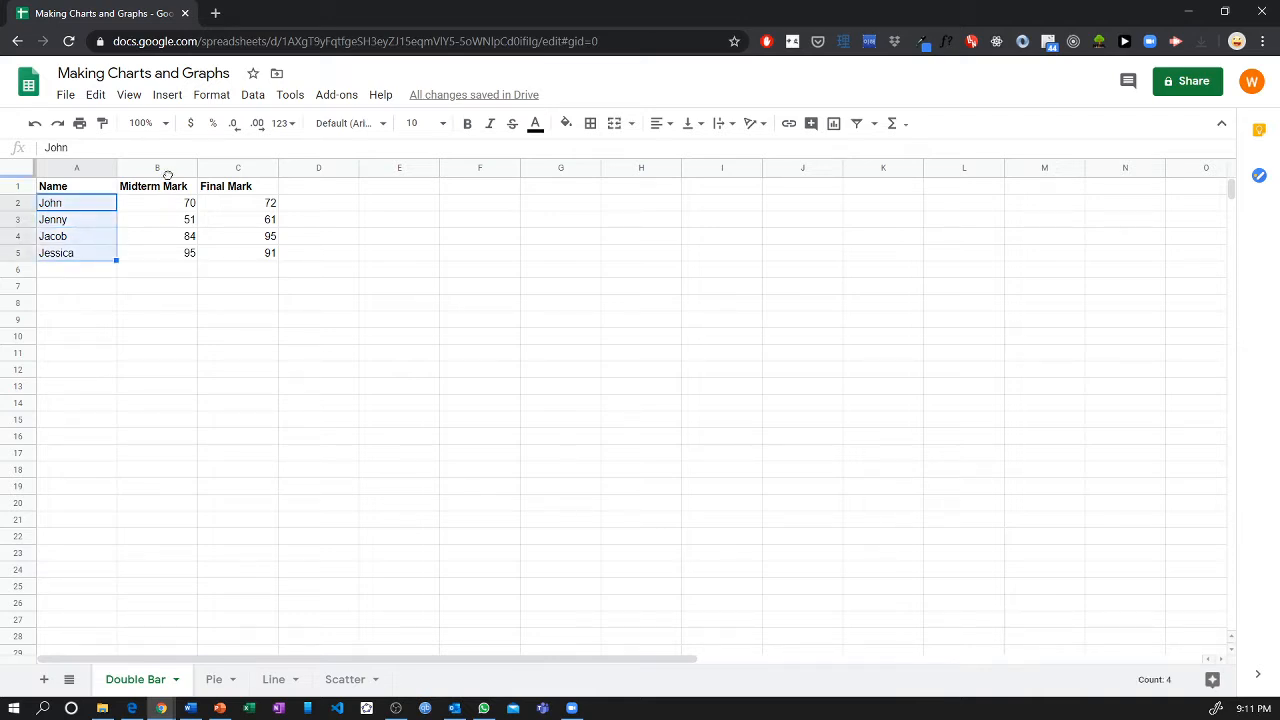
pyautogui.click(224, 172)
pyautogui.click(157, 168)
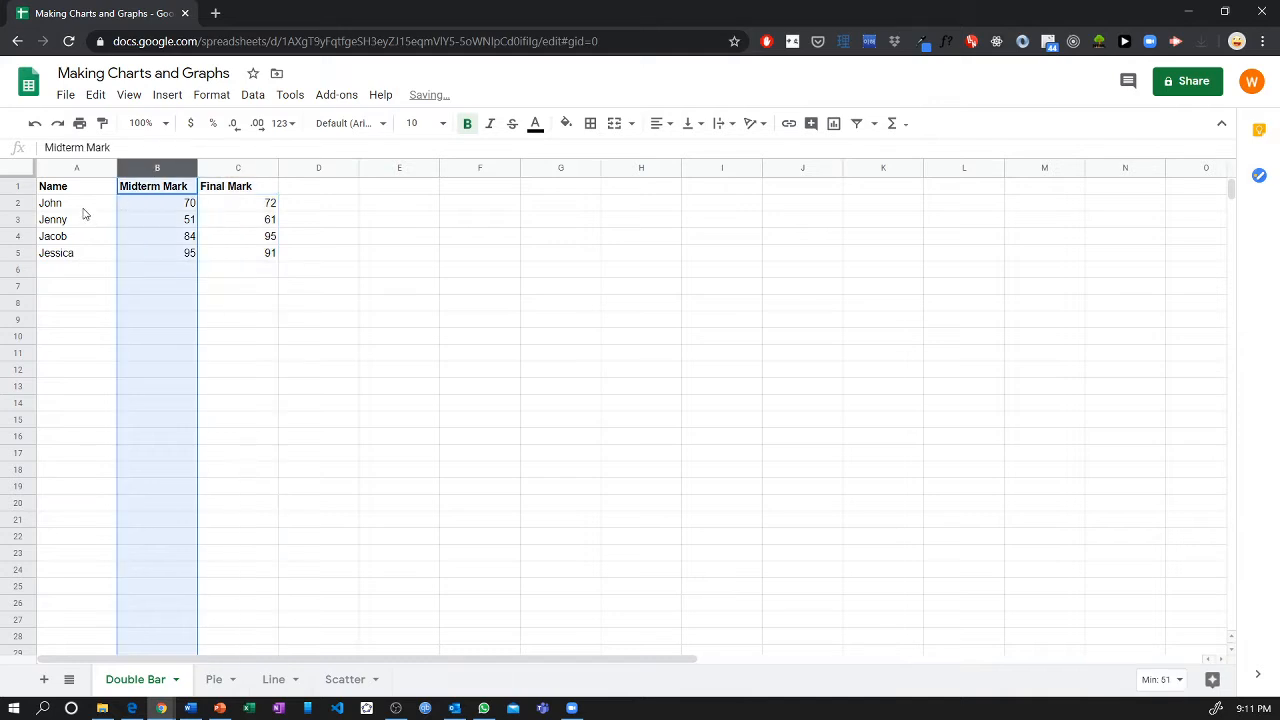
pyautogui.moveTo(83, 207); pyautogui.dragTo(85, 266)
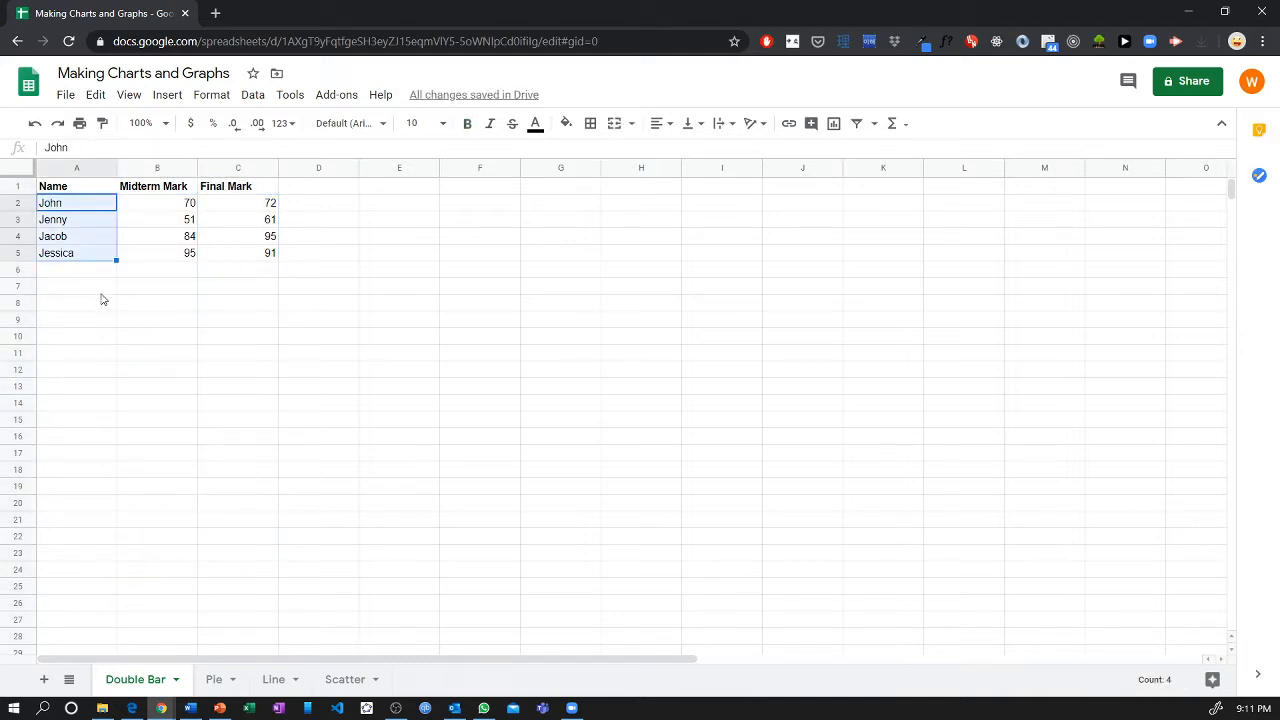
pyautogui.click(165, 290)
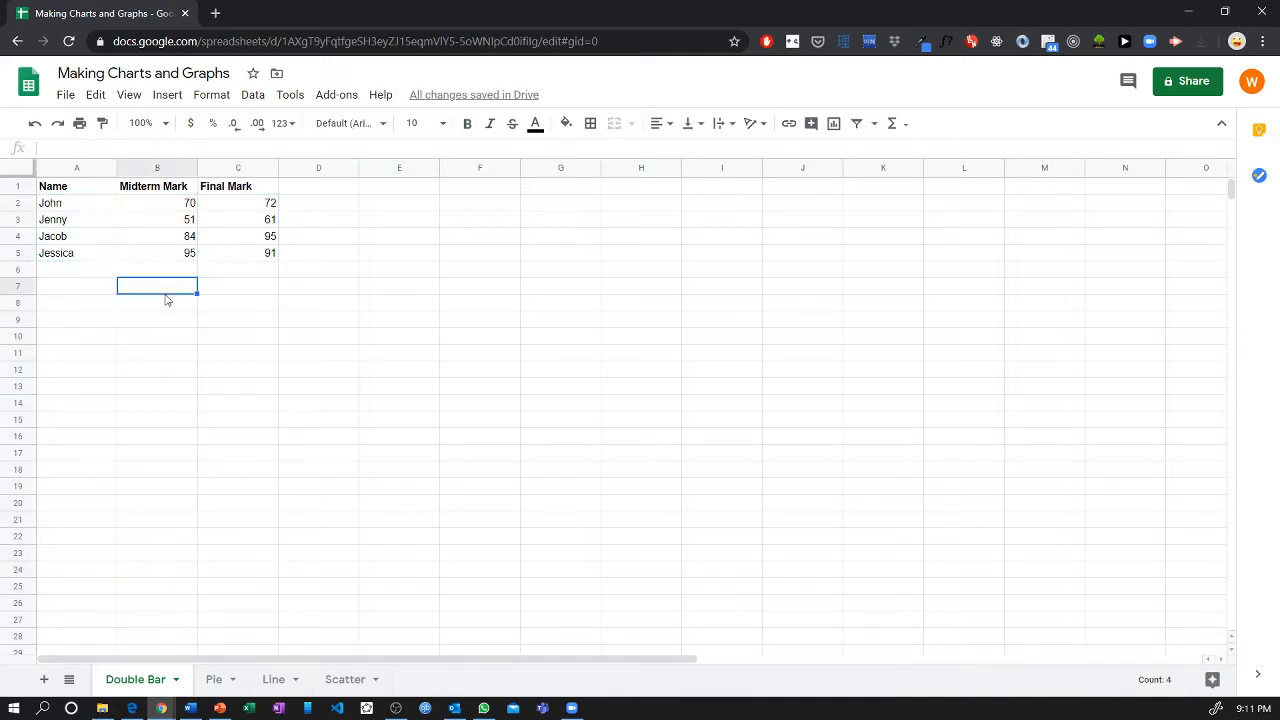
# Insert a chart from the data in A1:C5 and move it up and to the right, beside the table.
pyautogui.click(83, 190)
pyautogui.moveTo(83, 191); pyautogui.dragTo(252, 262)
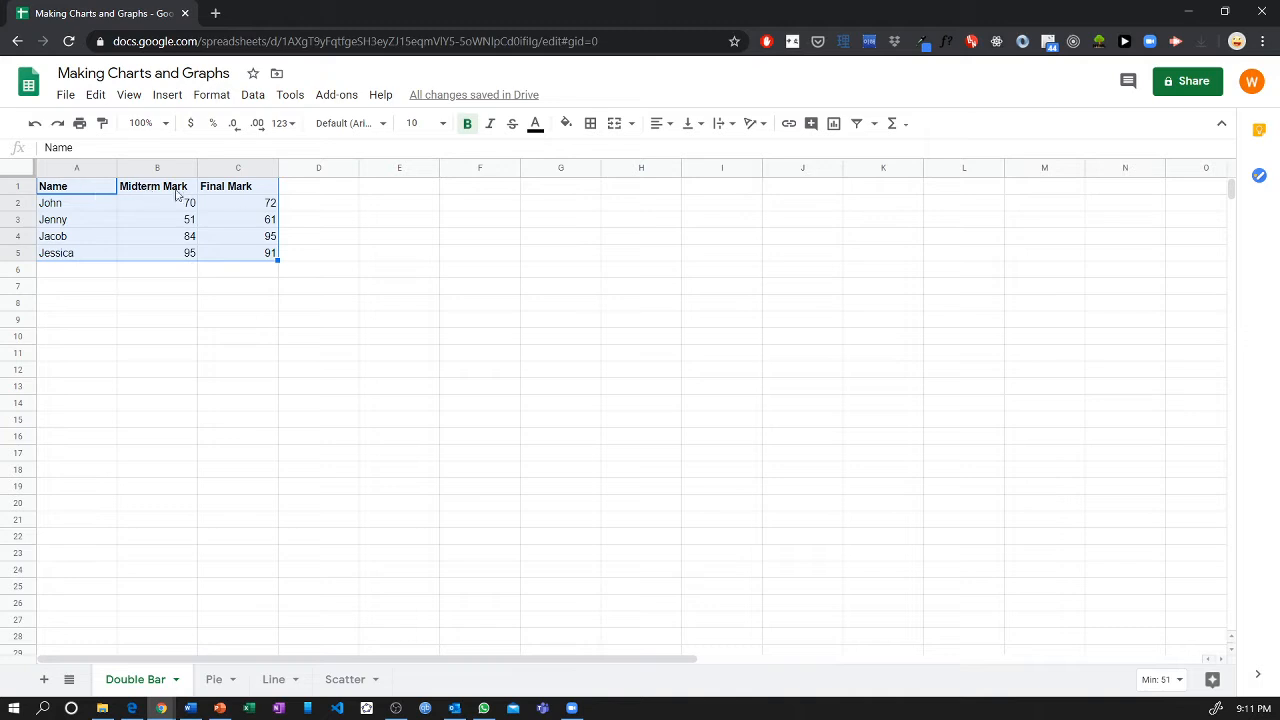
pyautogui.click(167, 95)
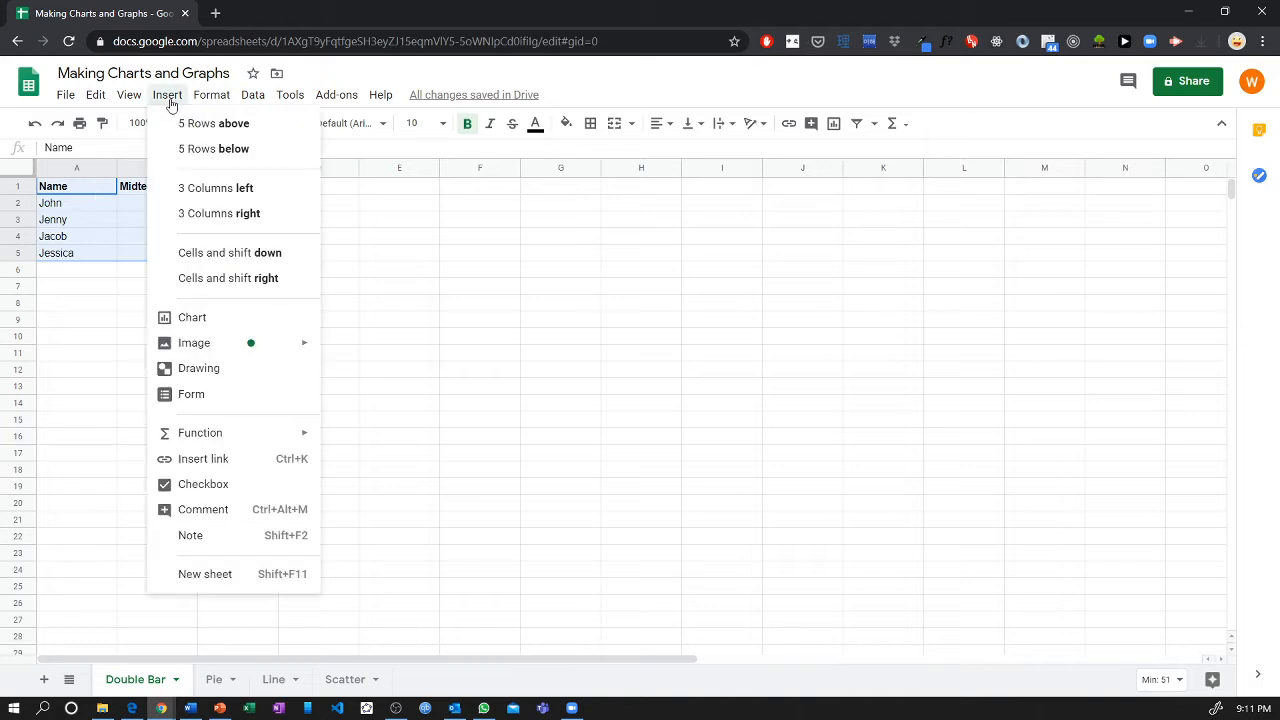
pyautogui.click(251, 318)
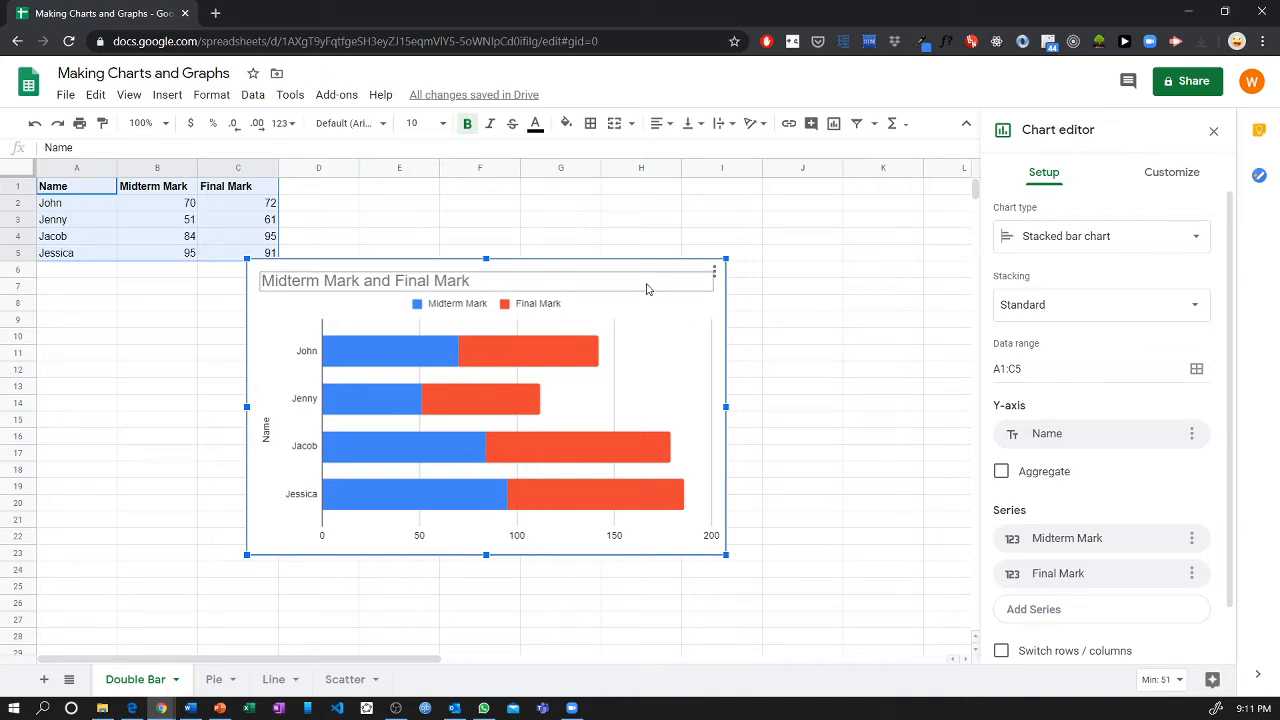
pyautogui.moveTo(647, 287); pyautogui.dragTo(709, 258)
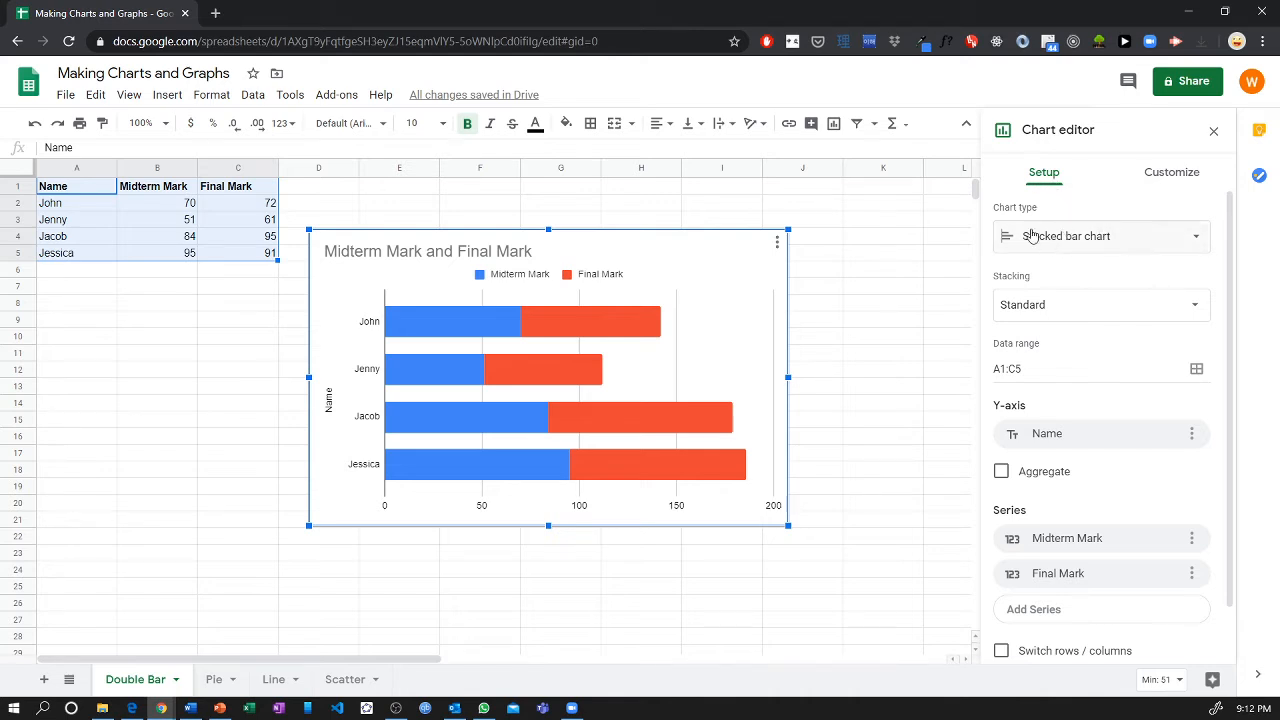
# Change the type of the marks chart to Column chart.
pyautogui.click(1036, 245)
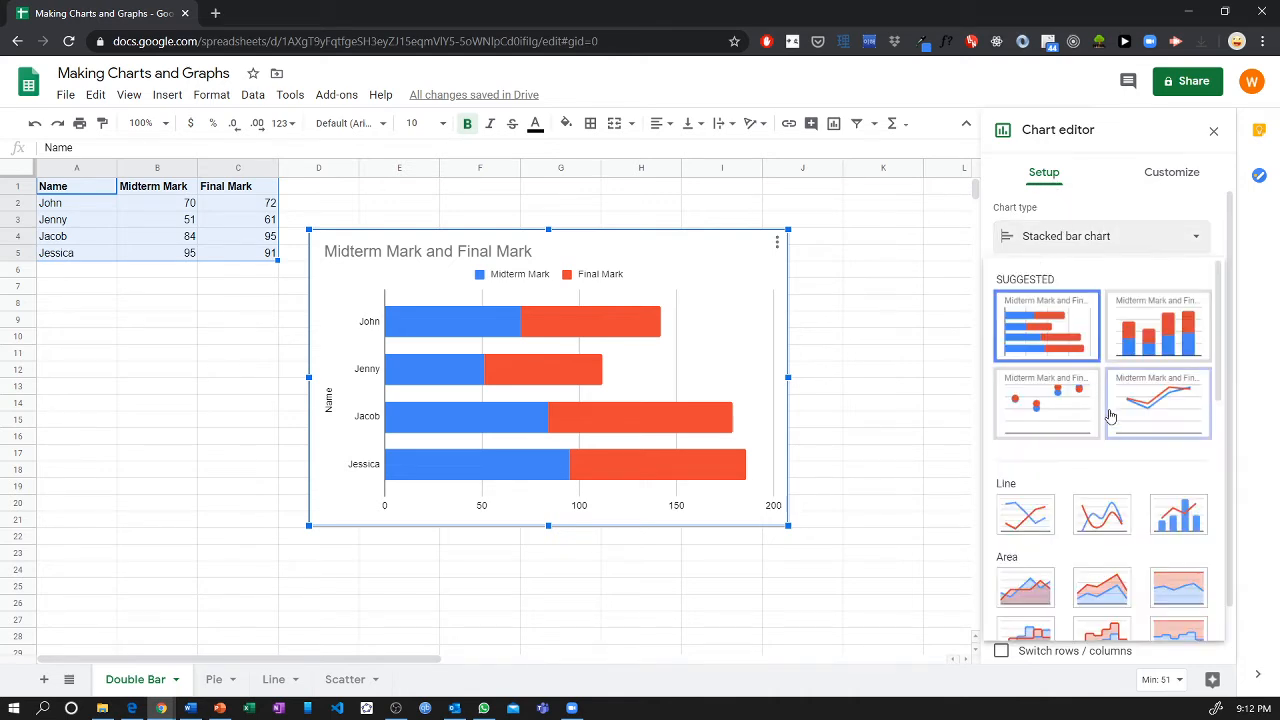
pyautogui.scroll(-3, 1110, 430)
pyautogui.scroll(-2, 1105, 412)
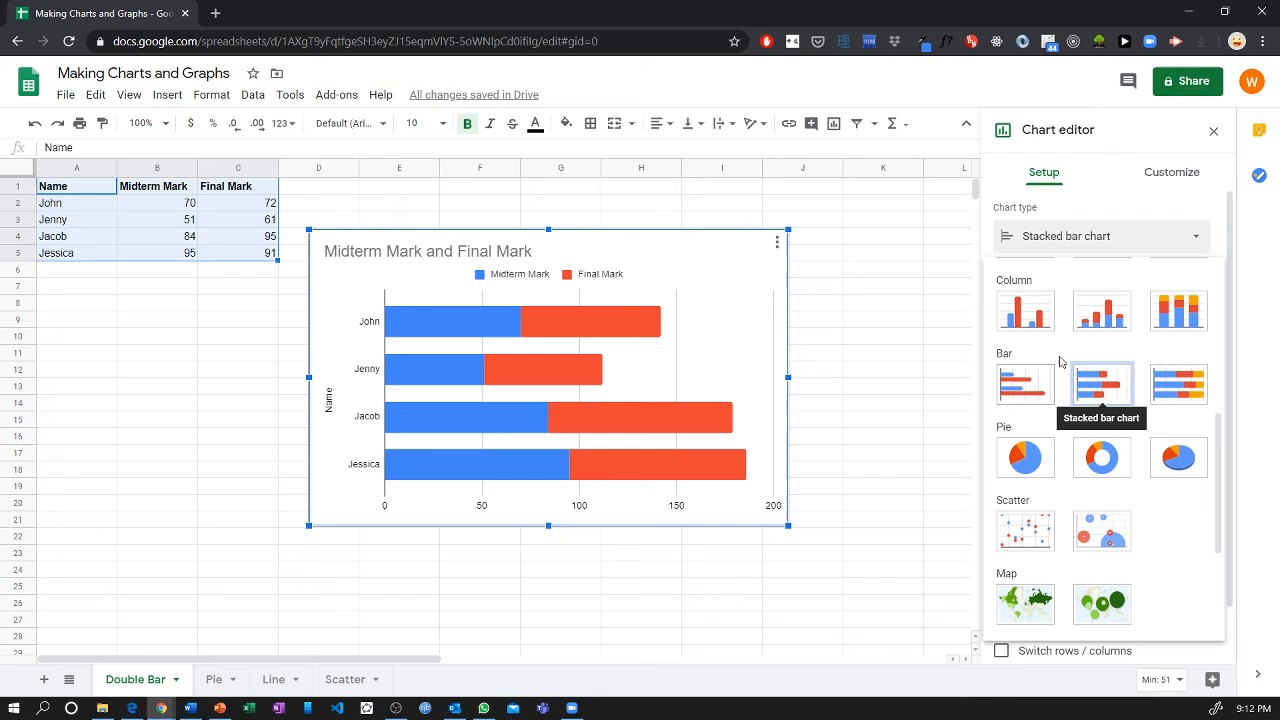
pyautogui.click(1018, 316)
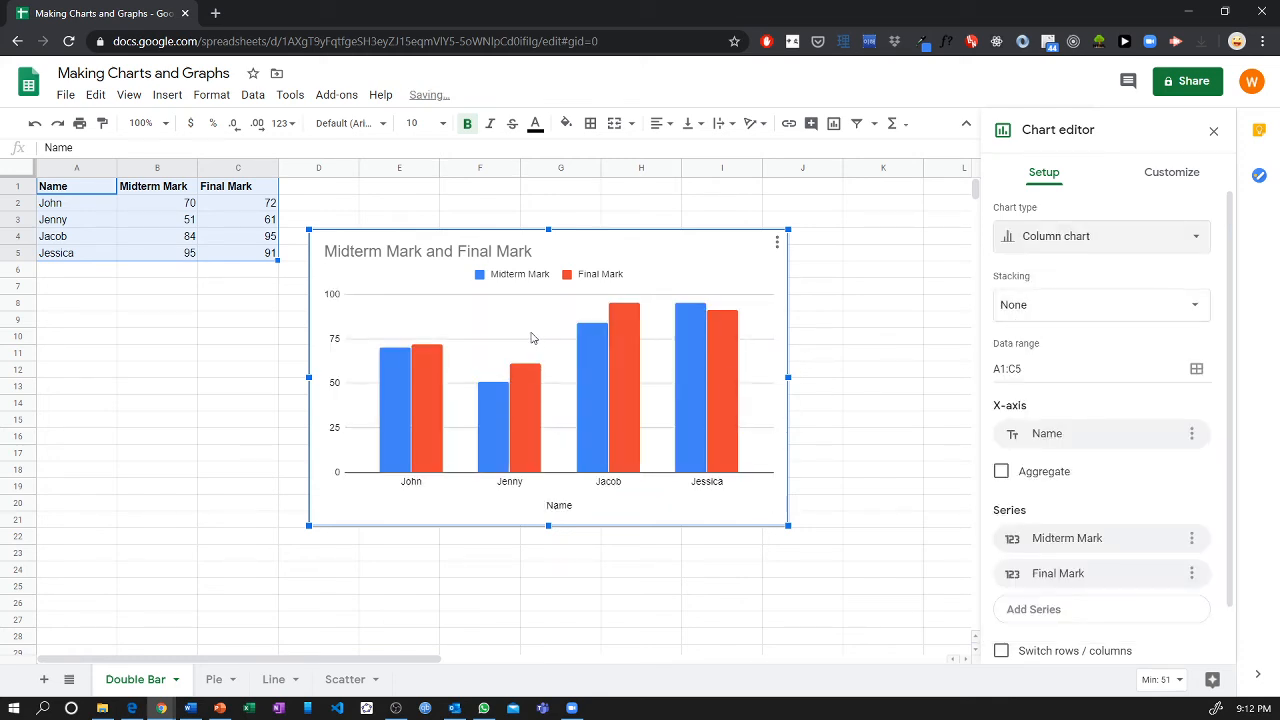
# Try the Bar chart type on the marks chart.
pyautogui.click(1038, 249)
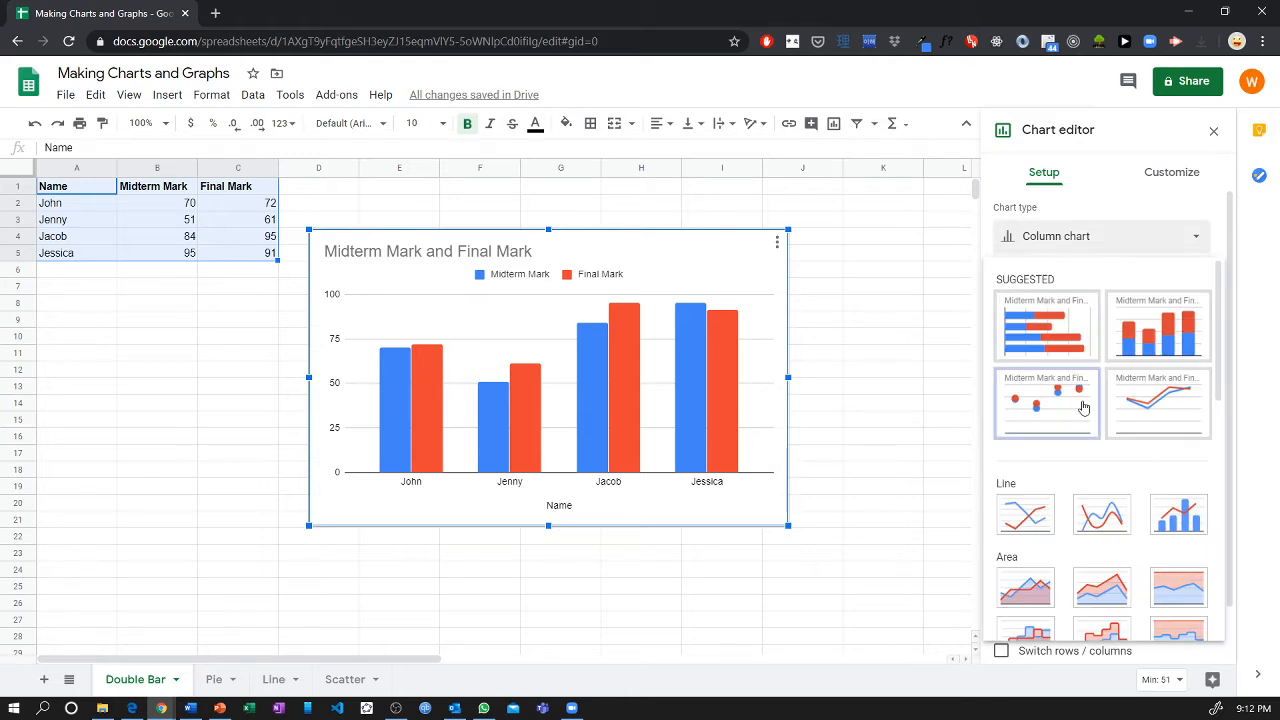
pyautogui.scroll(-3, 1080, 400)
pyautogui.scroll(-1, 1078, 396)
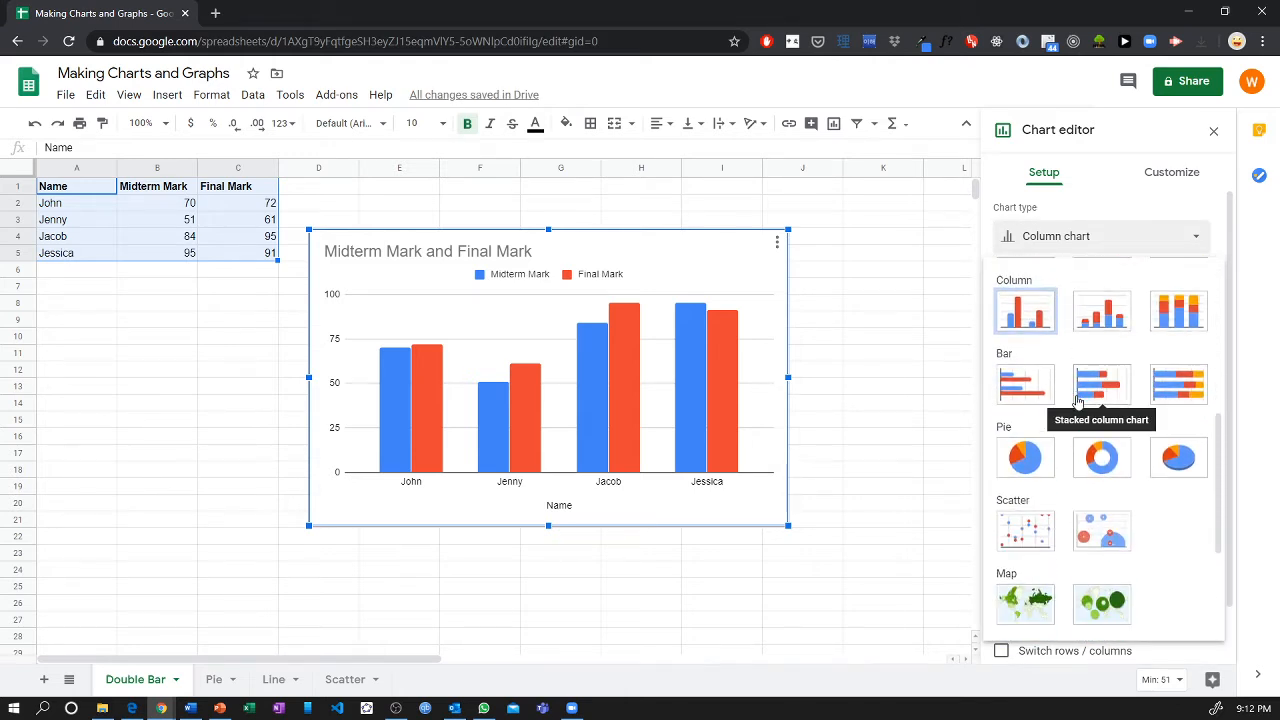
pyautogui.click(1015, 385)
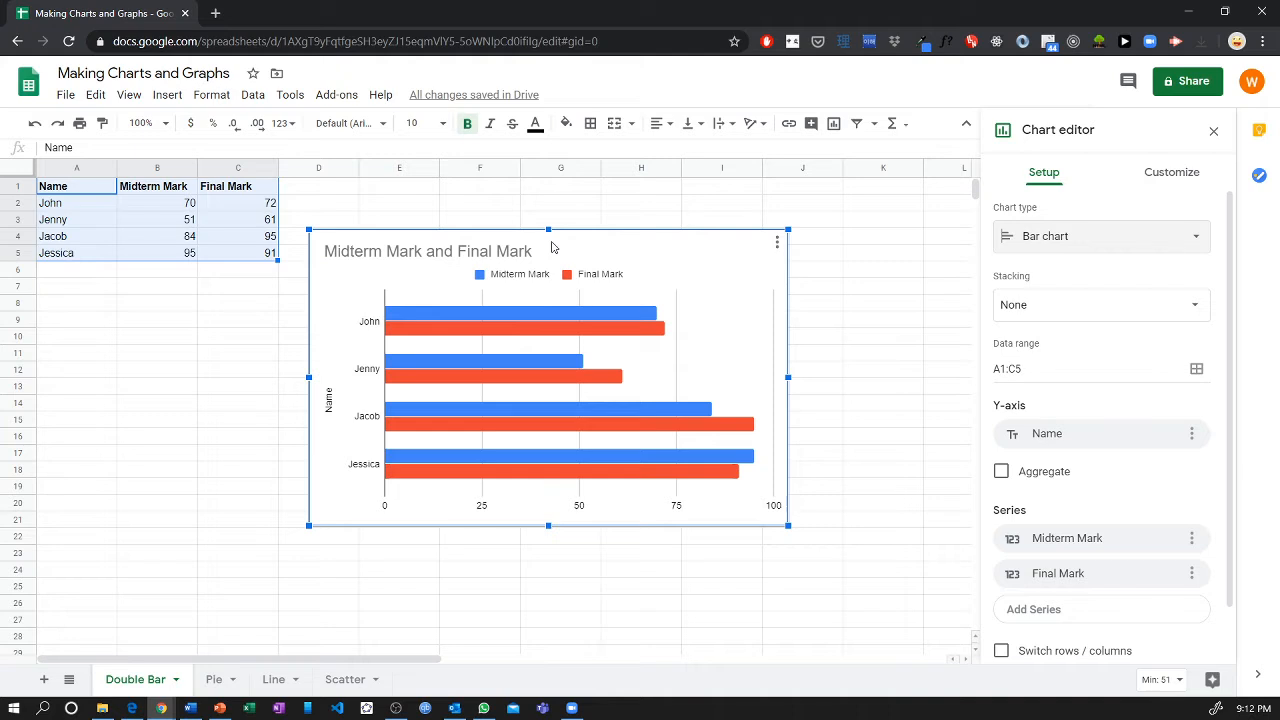
# Switch the marks chart from horizontal bars back to the Column chart type.
pyautogui.click(1017, 249)
pyautogui.scroll(-2, 1080, 430)
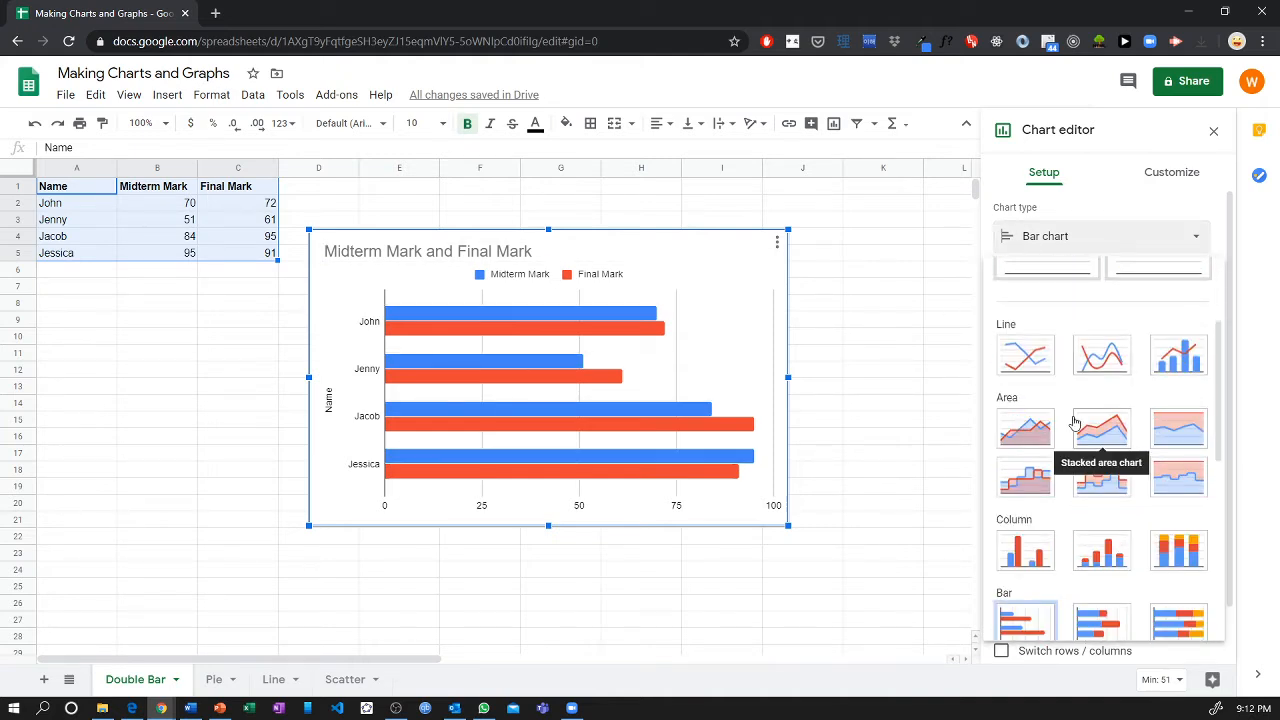
pyautogui.scroll(-1, 1085, 435)
pyautogui.click(1025, 474)
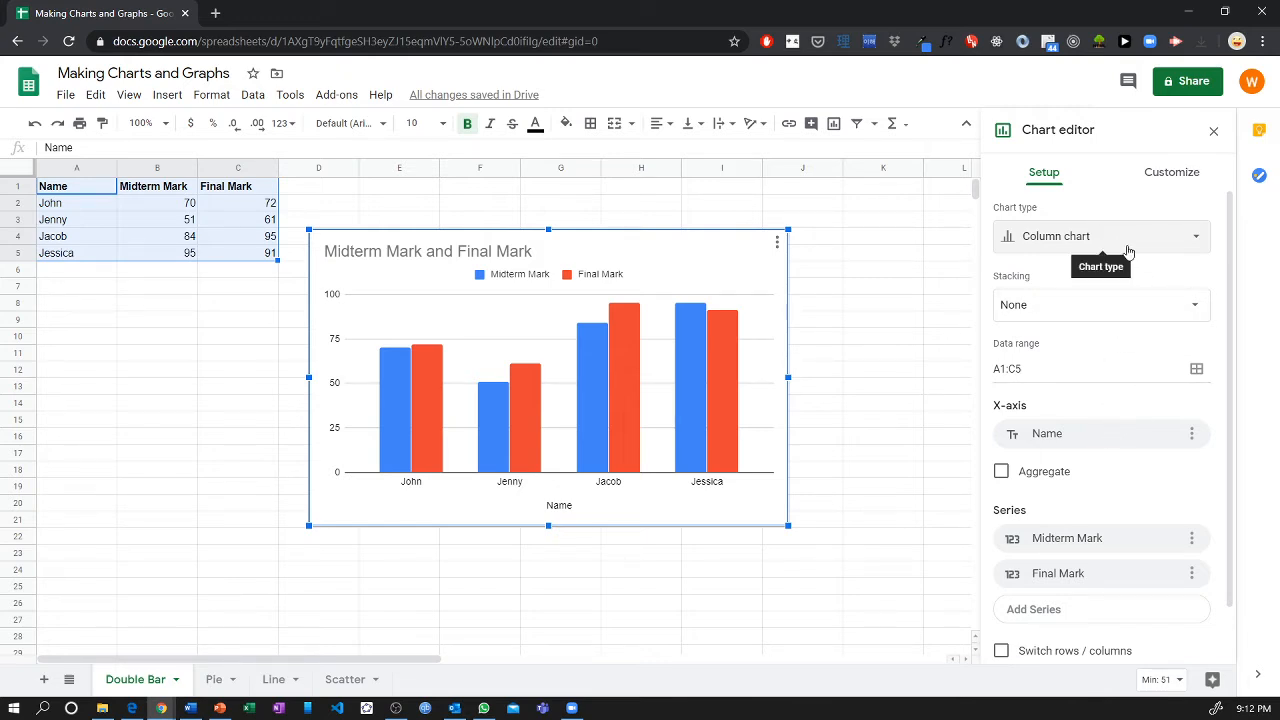
# Add the vertical axis title "Mark (%)" to the column chart.
pyautogui.click(1170, 175)
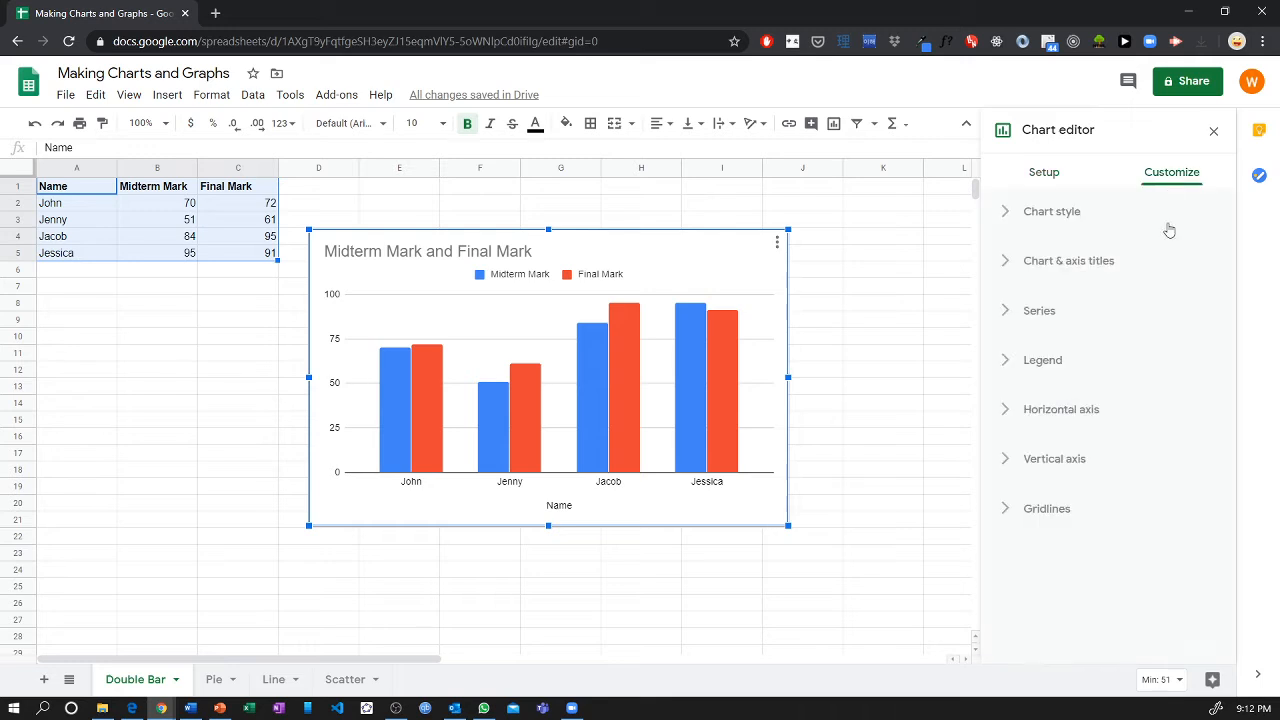
pyautogui.click(1100, 464)
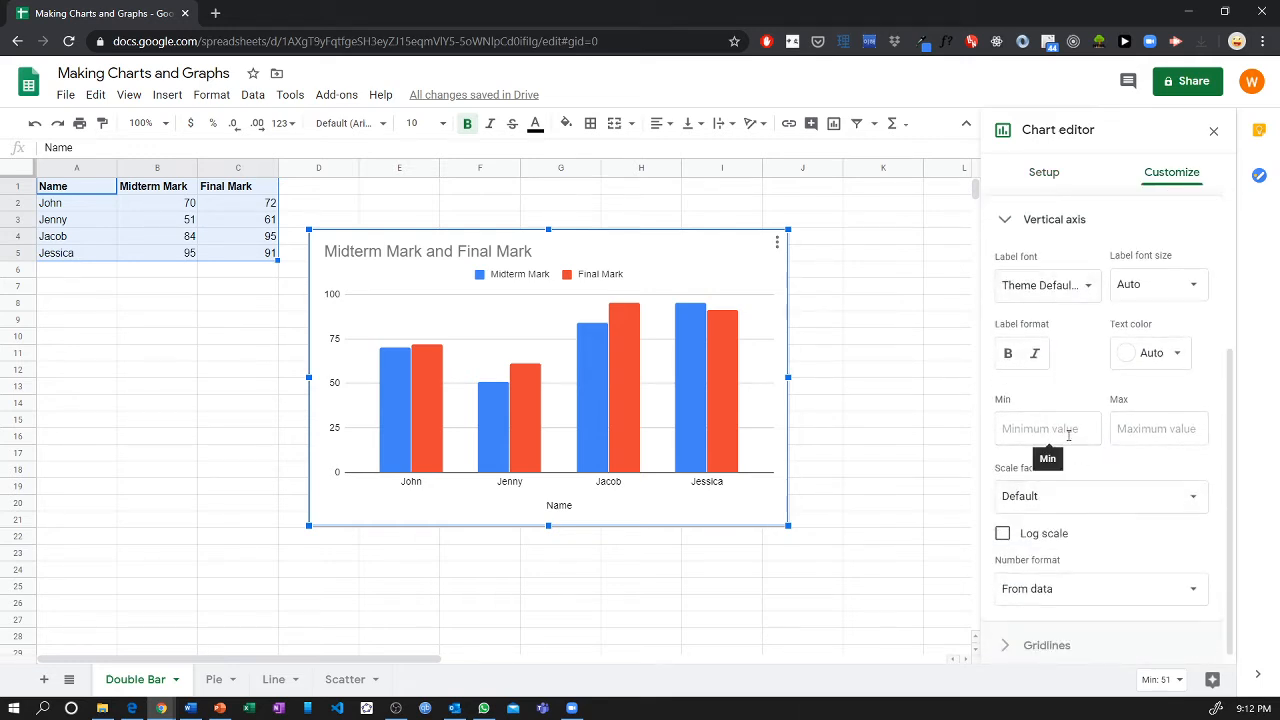
pyautogui.click(1070, 432)
pyautogui.scroll(5, 1066, 429)
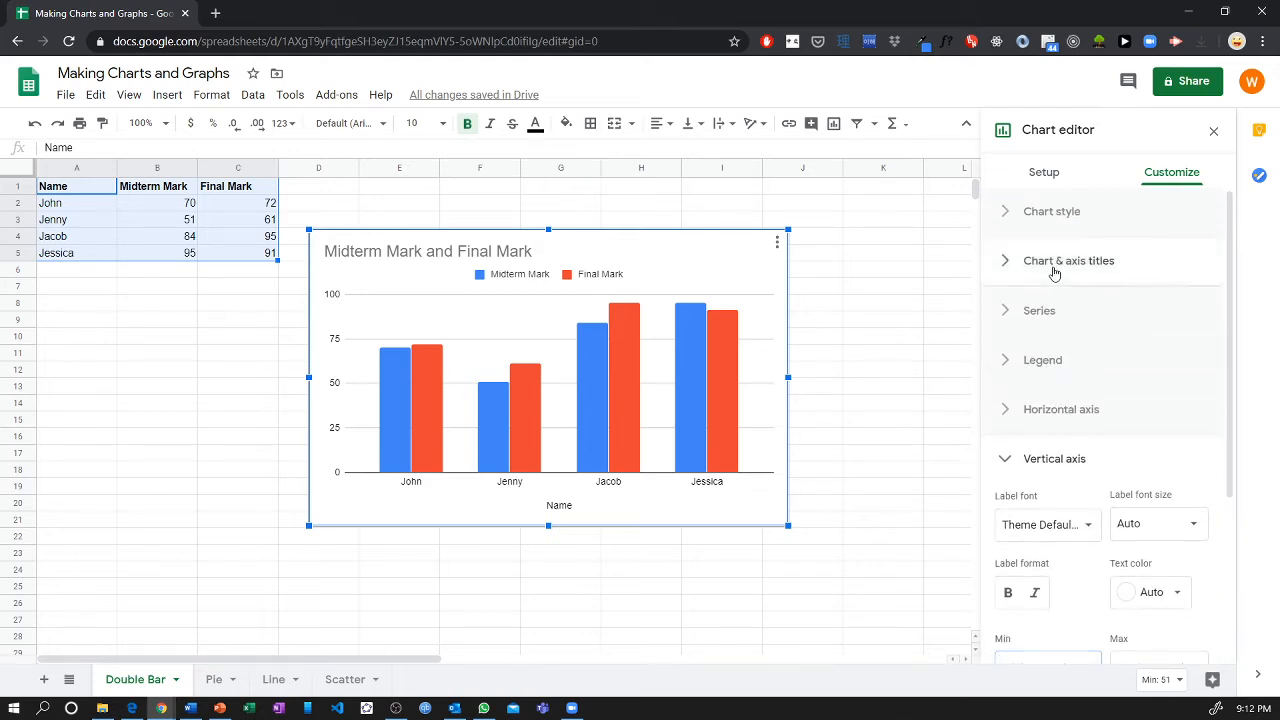
pyautogui.click(1054, 266)
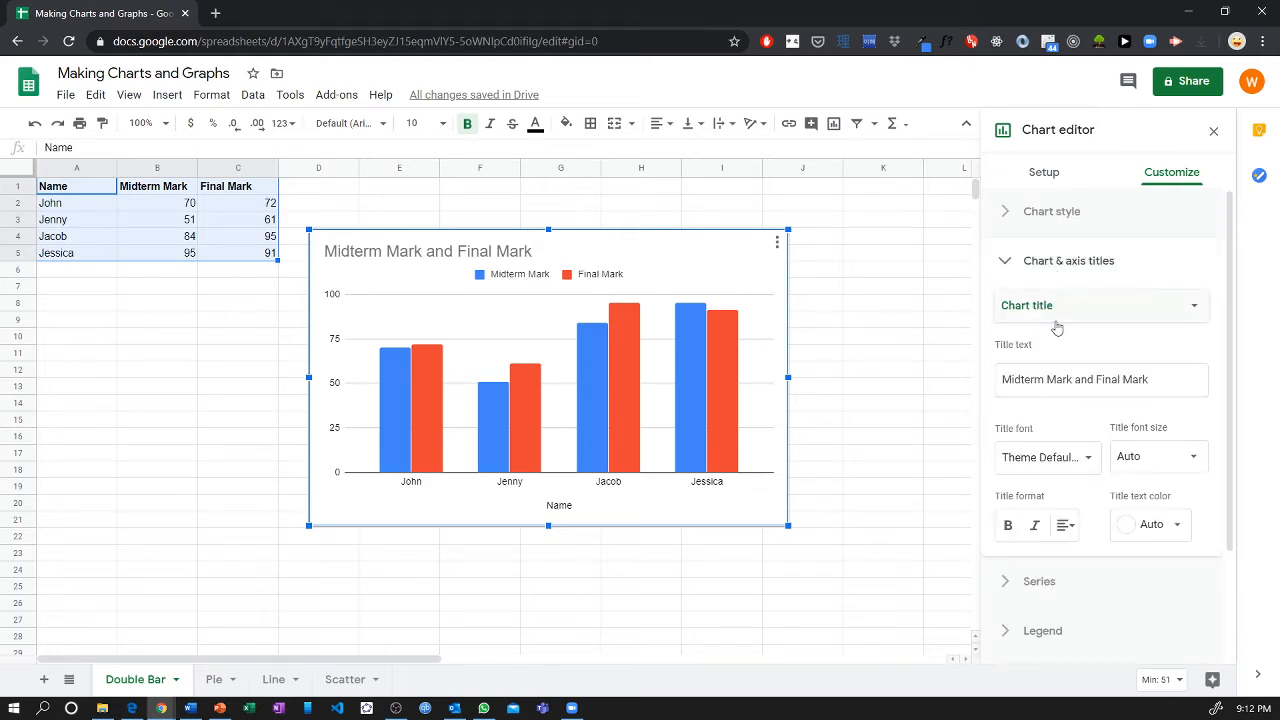
pyautogui.click(1056, 316)
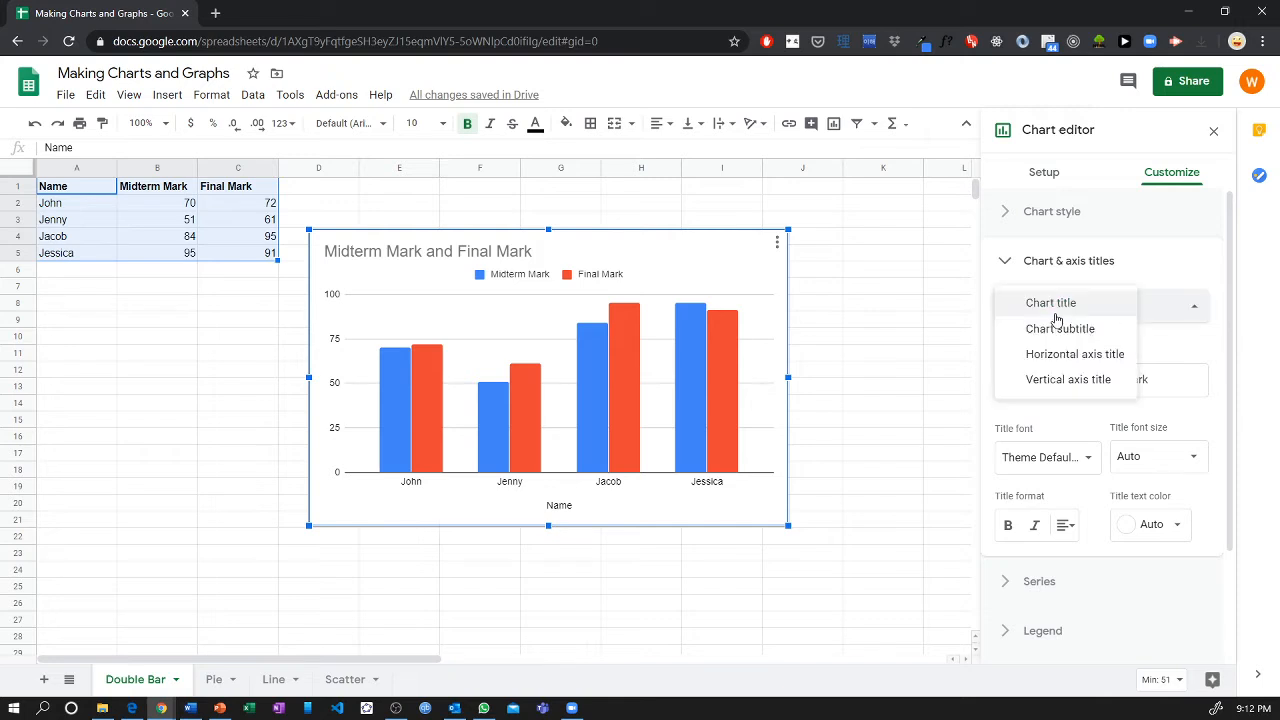
pyautogui.click(1066, 379)
pyautogui.click(1066, 374)
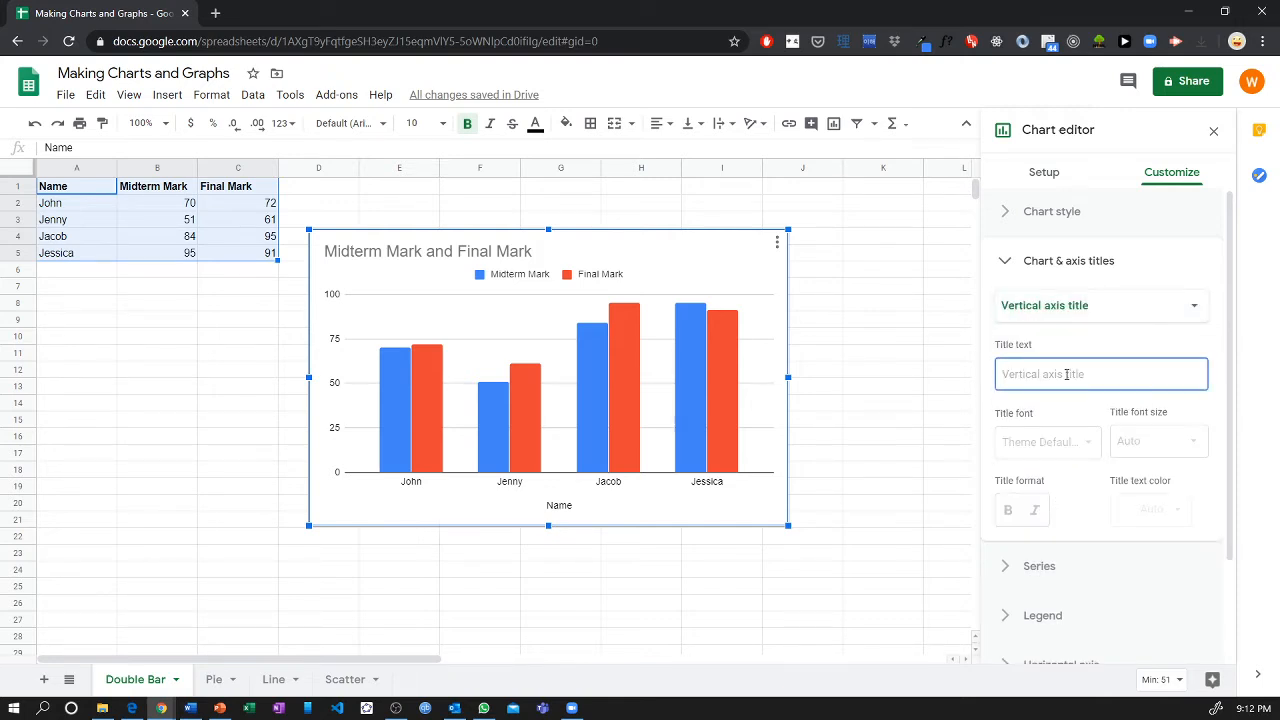
pyautogui.write('Mar')
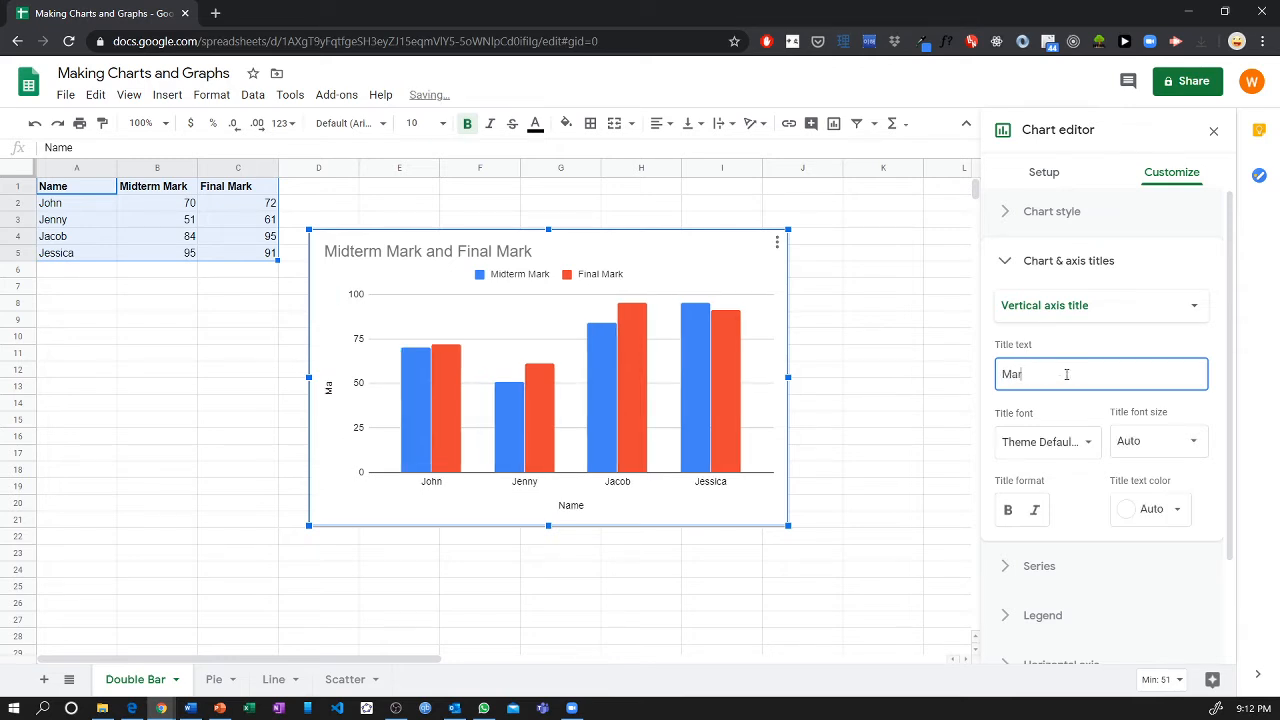
pyautogui.write('k (%)')
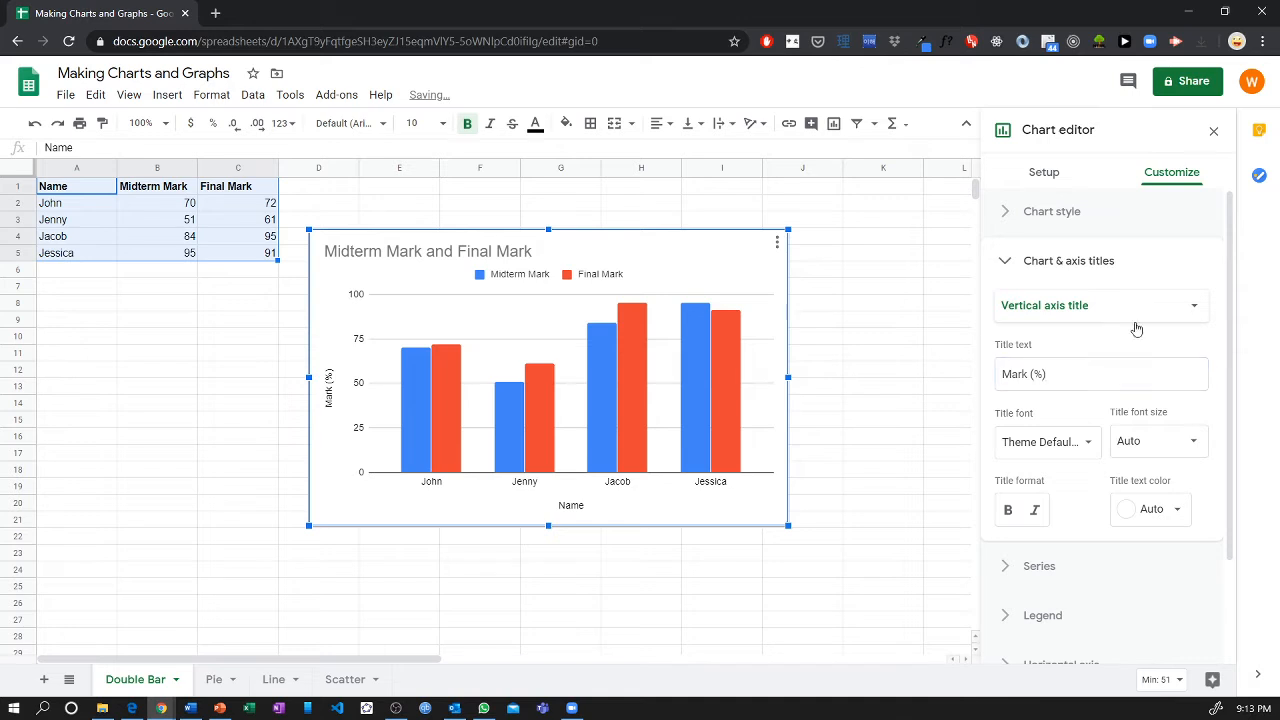
pyautogui.click(1140, 262)
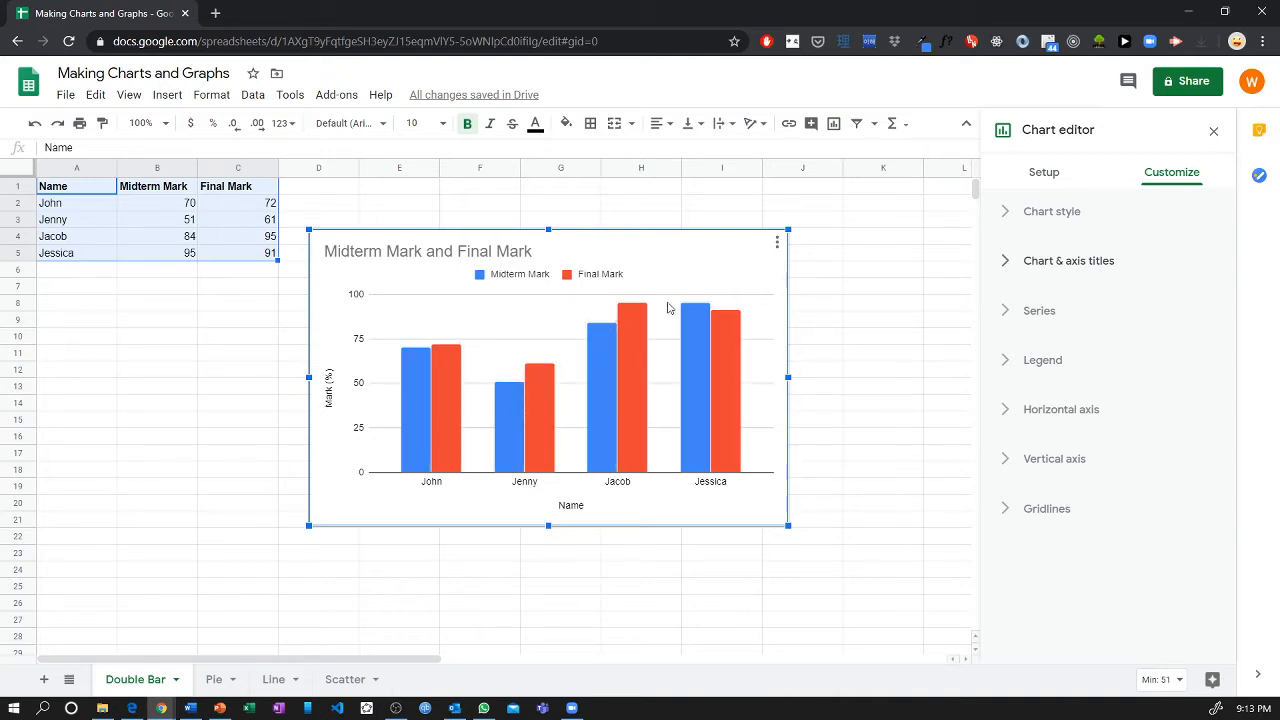
# Set the minimum value of the chart's vertical axis to 50.
pyautogui.click(697, 317)
pyautogui.click(1088, 470)
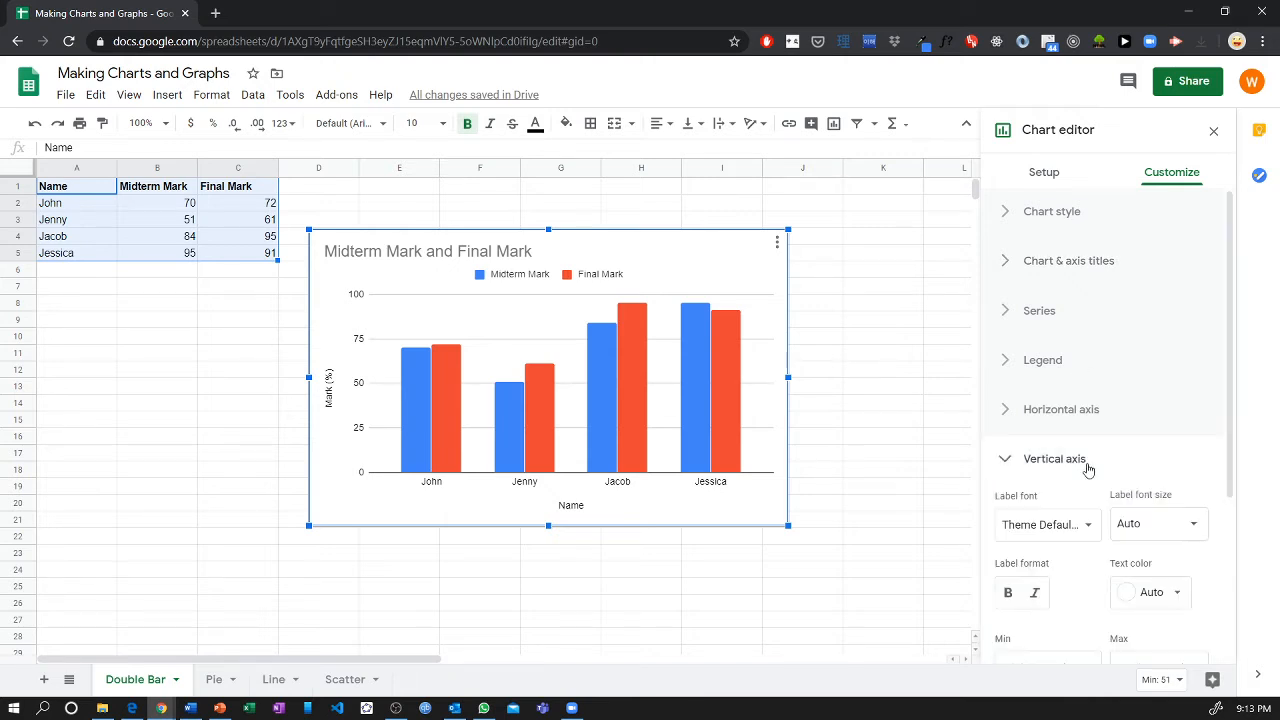
pyautogui.scroll(-3, 1088, 357)
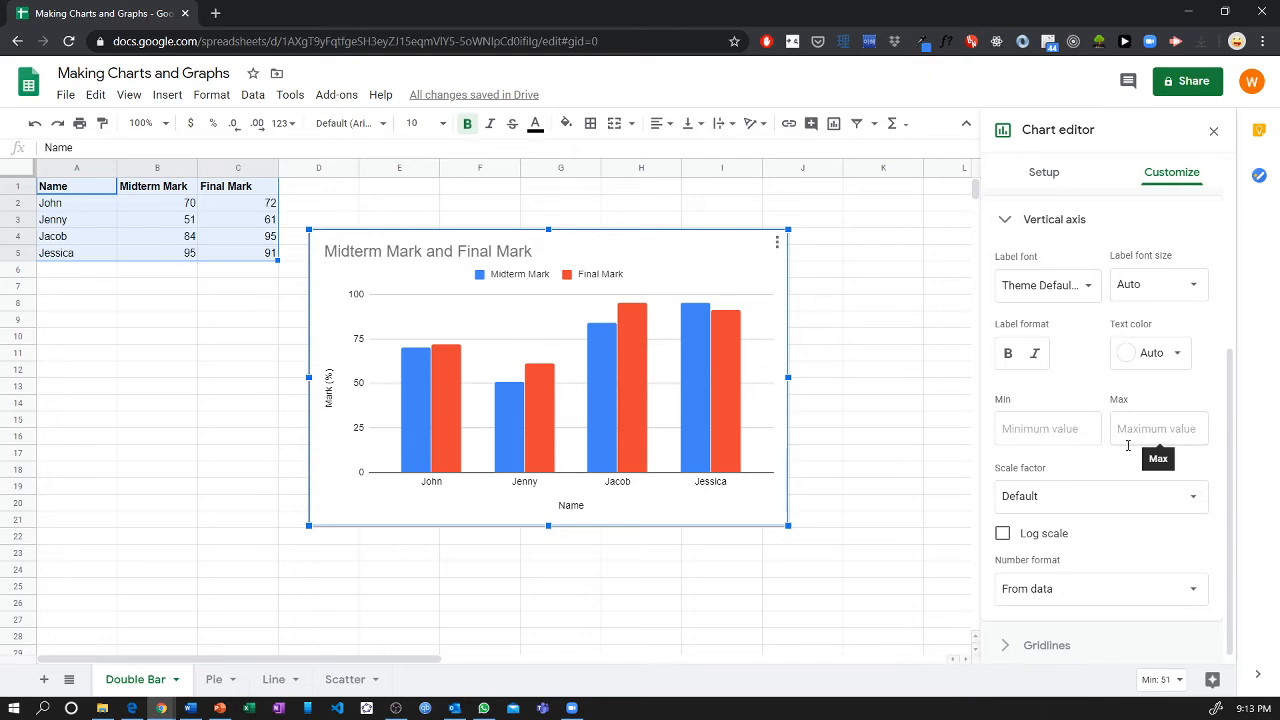
pyautogui.click(1068, 438)
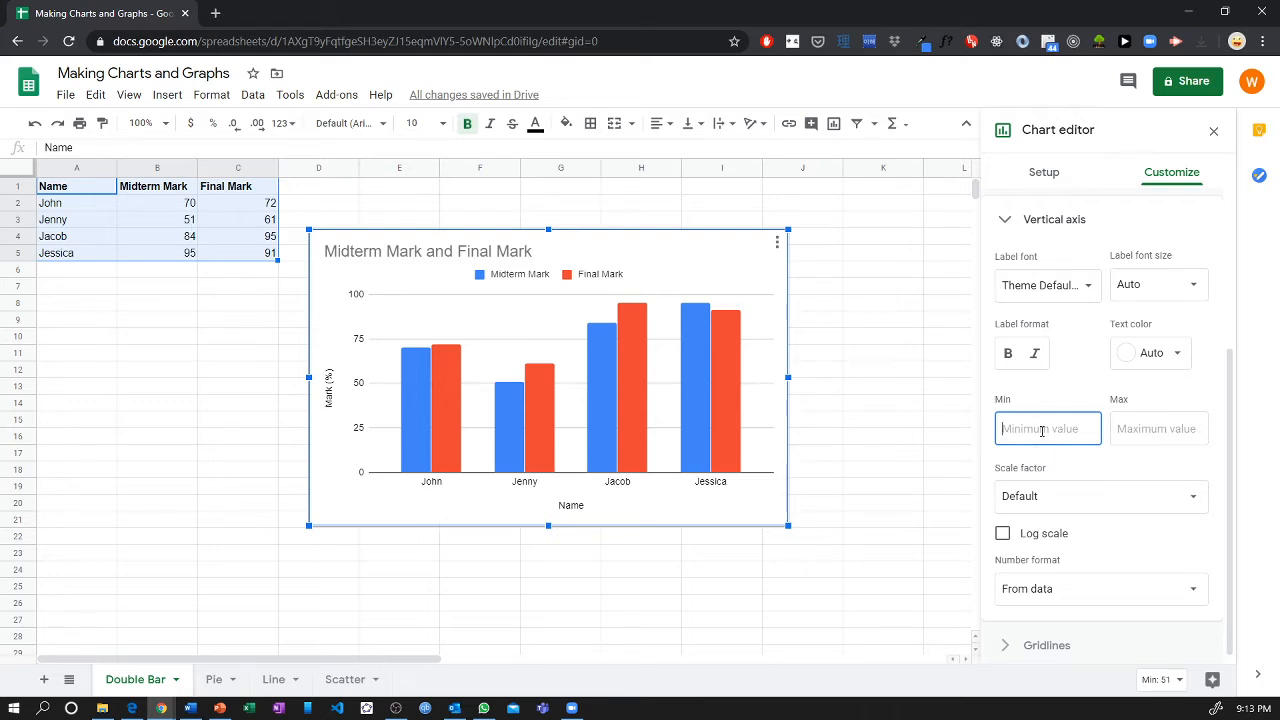
pyautogui.write('50')
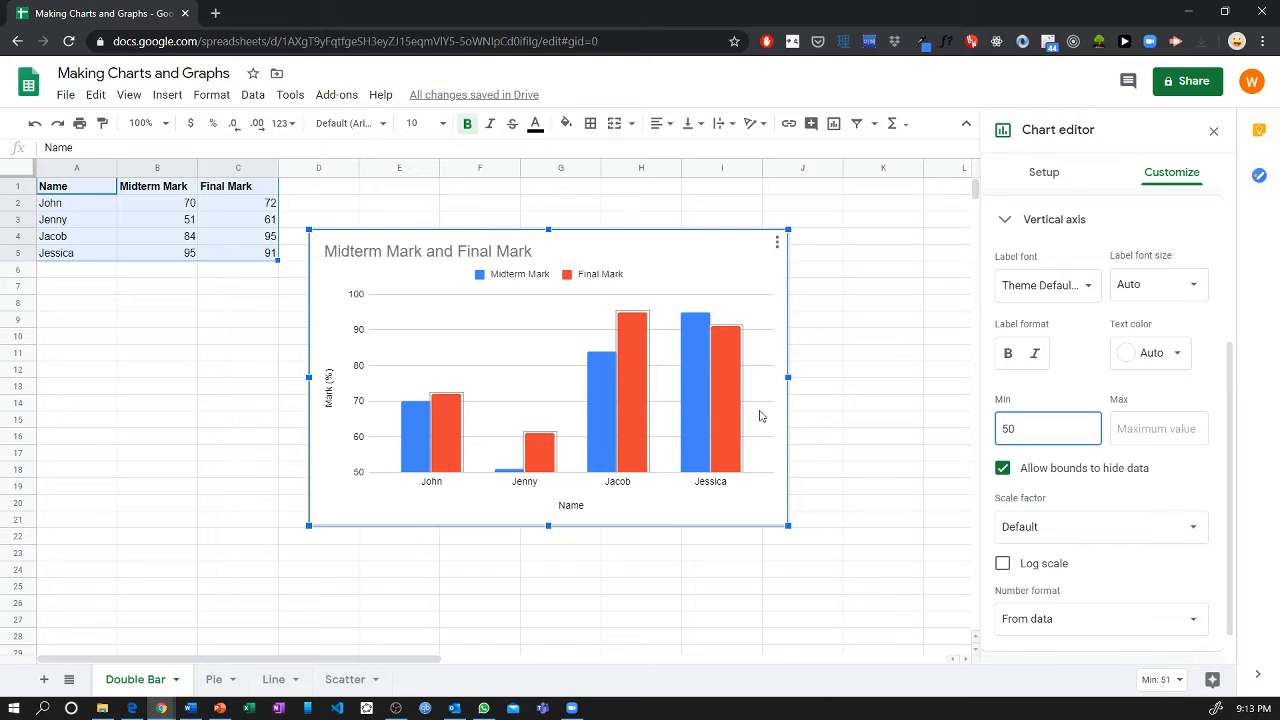
pyautogui.click(1234, 482)
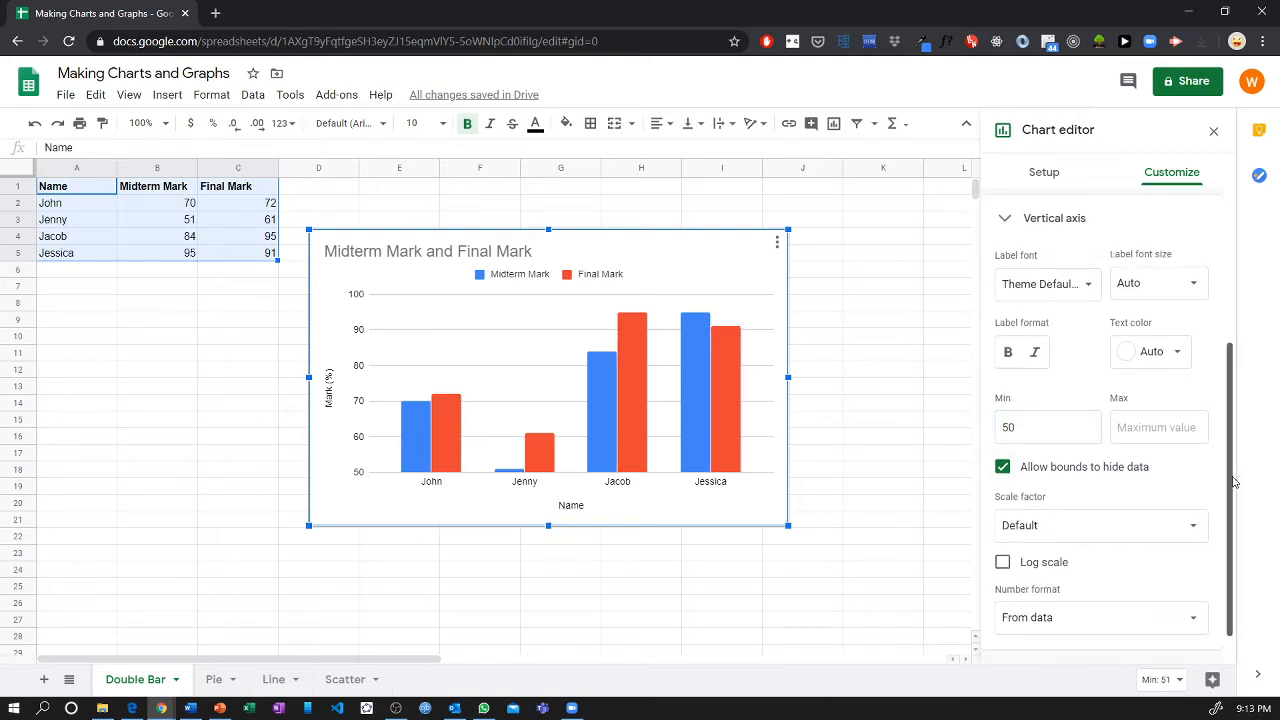
# Try the 3D chart style on the marks column chart and turn it back off.
pyautogui.moveTo(1233, 478); pyautogui.dragTo(1208, 300)
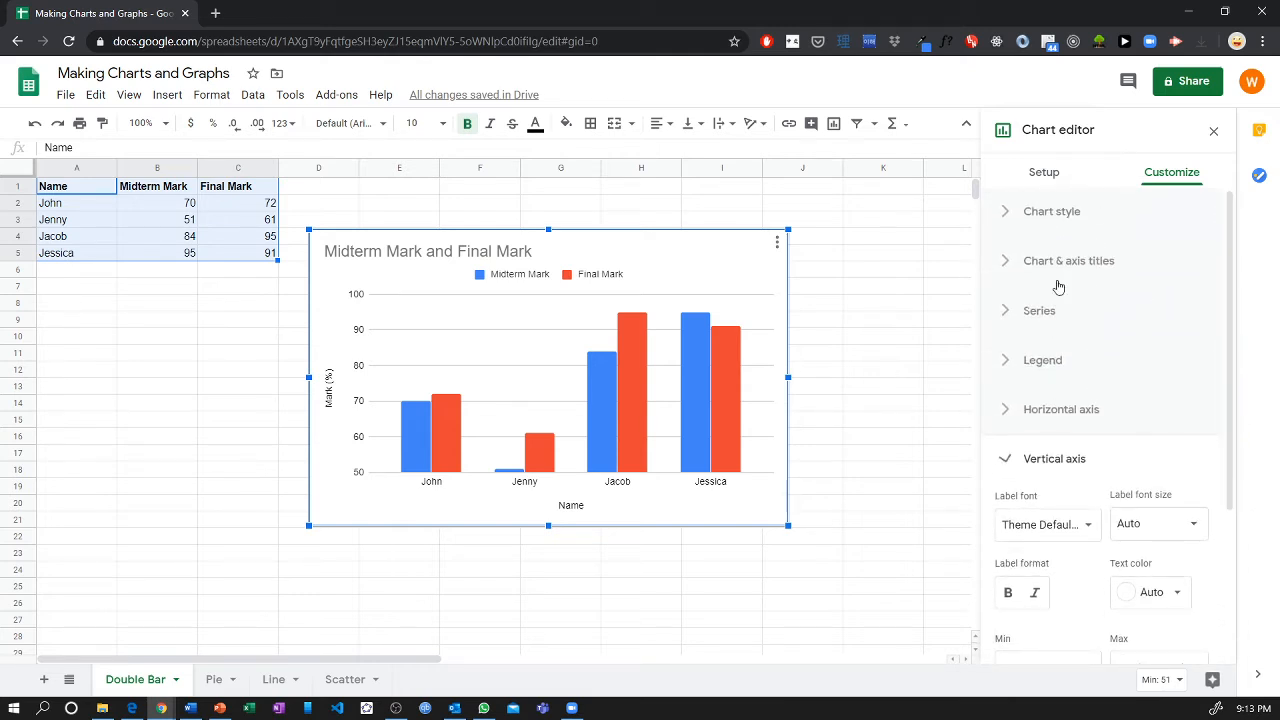
pyautogui.click(1050, 212)
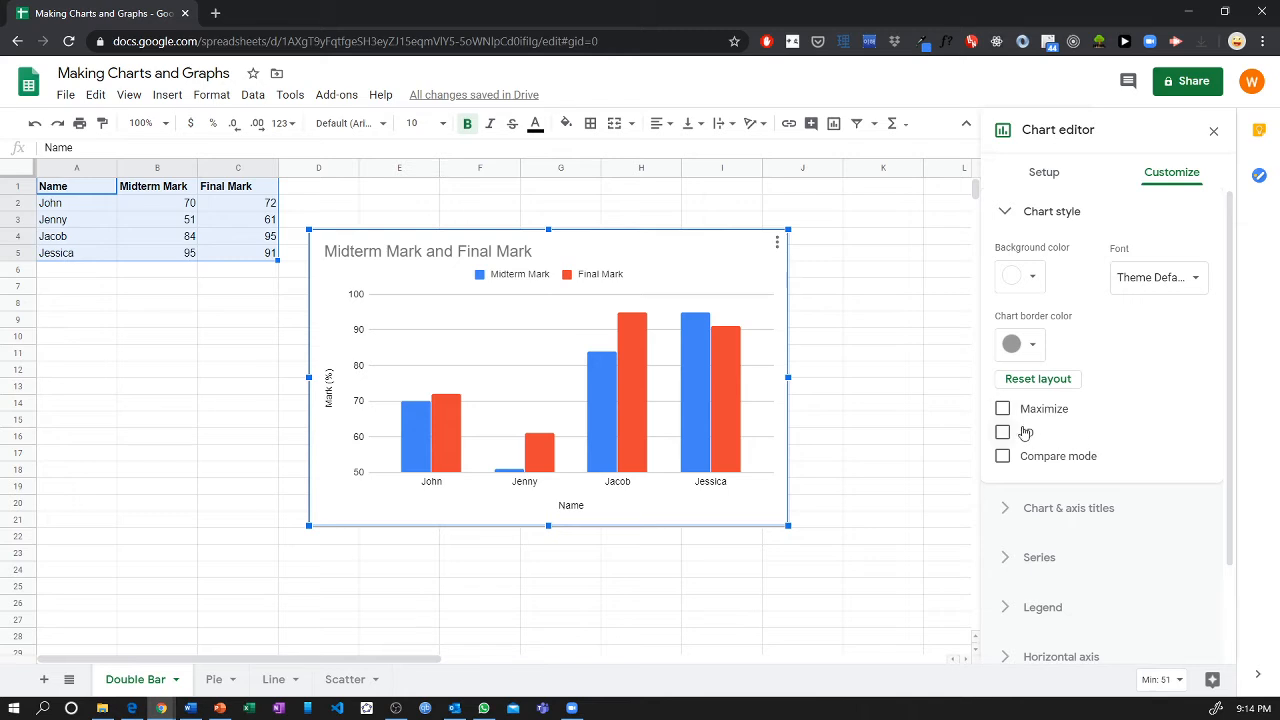
pyautogui.click(1015, 433)
pyautogui.click(1015, 433)
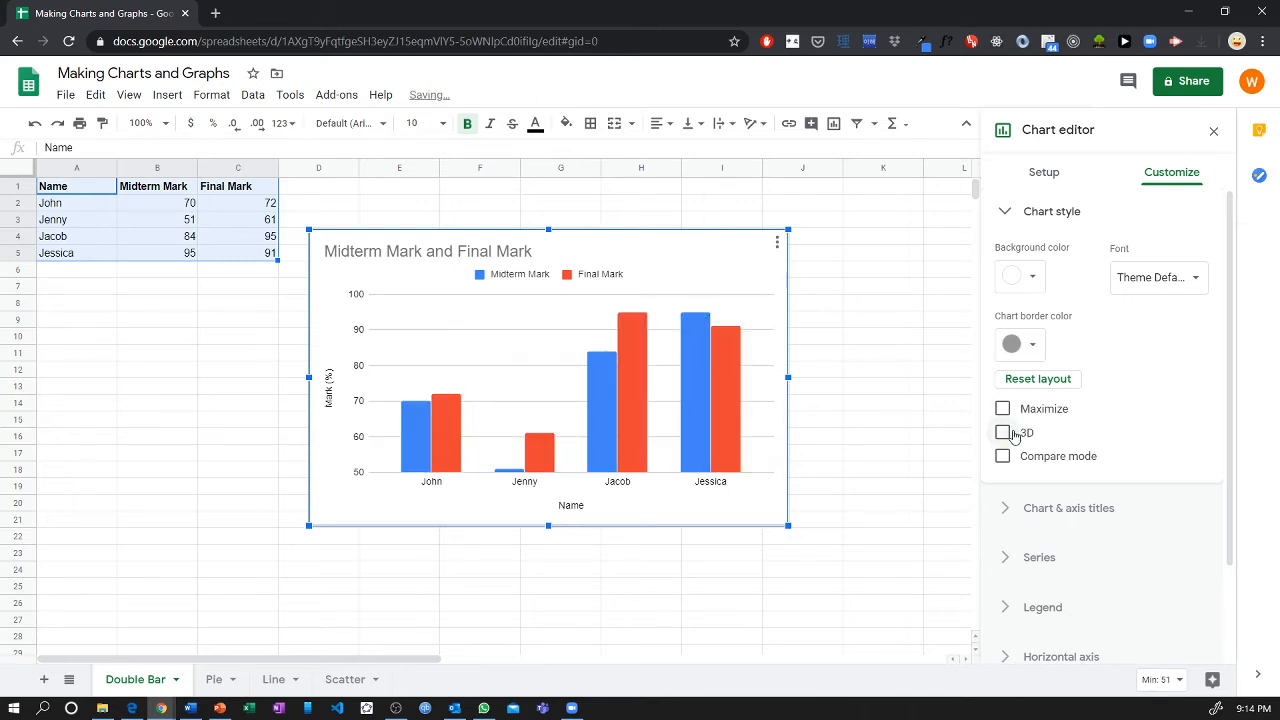
# Try an orange background on the marks chart, and set the background color to None.
pyautogui.click(1038, 277)
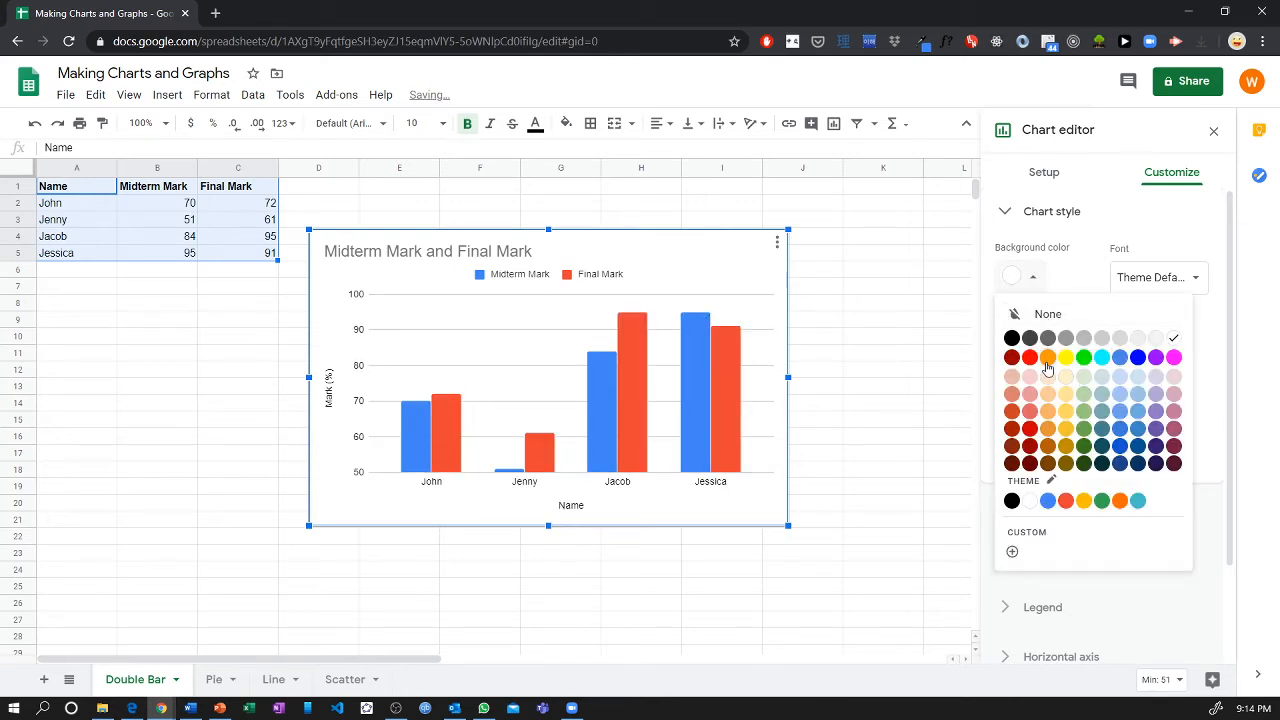
pyautogui.click(1048, 357)
pyautogui.click(1032, 278)
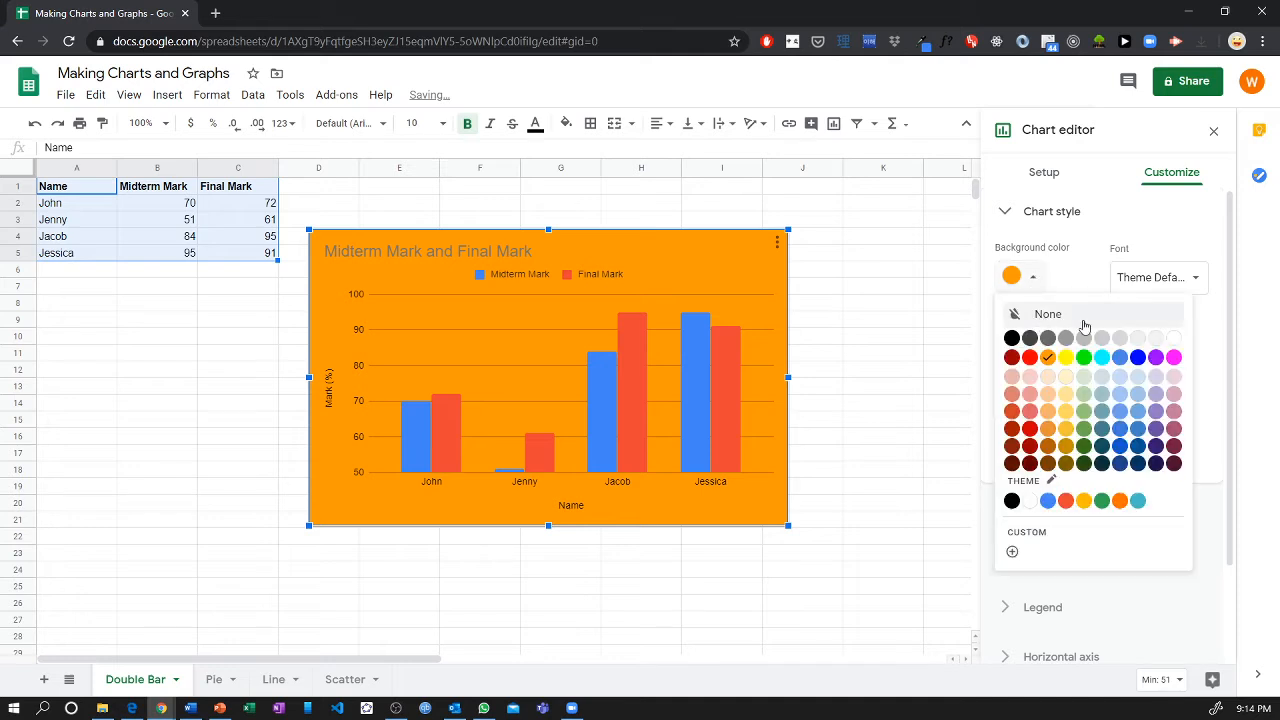
pyautogui.click(1078, 320)
# Try a red border on the marks chart, and set the chart border color to None.
pyautogui.click(1038, 345)
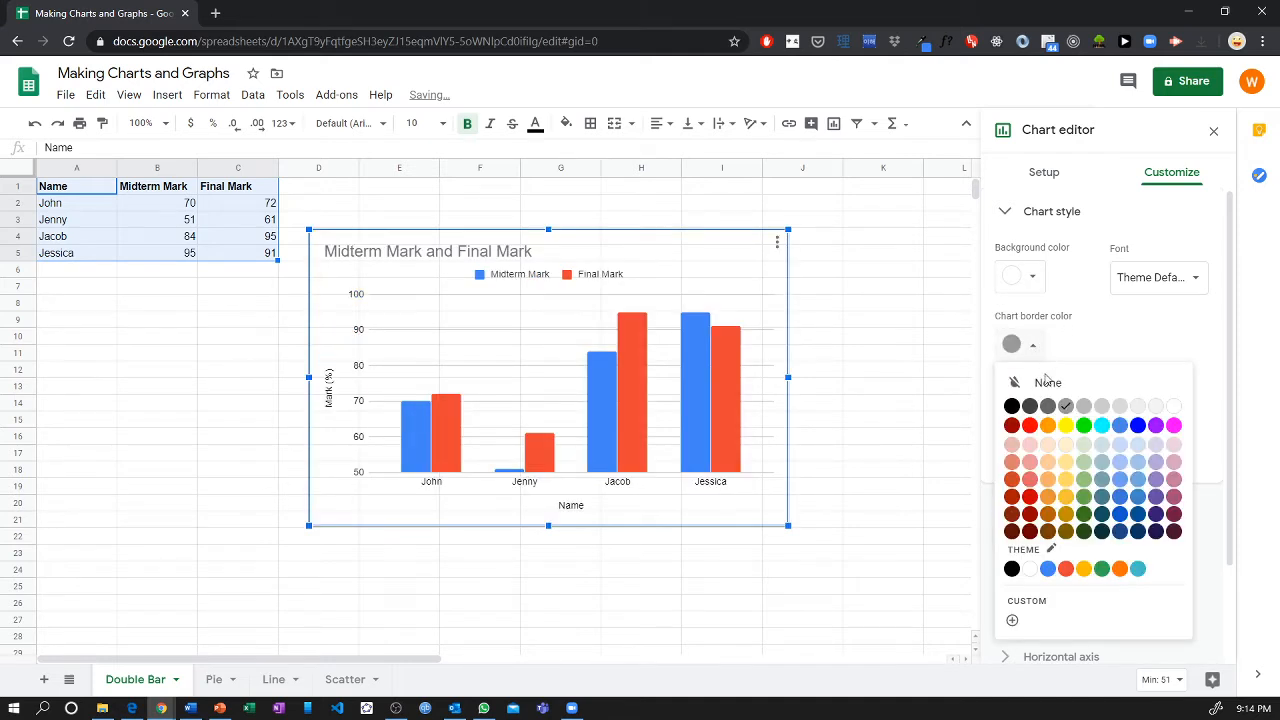
pyautogui.click(1030, 426)
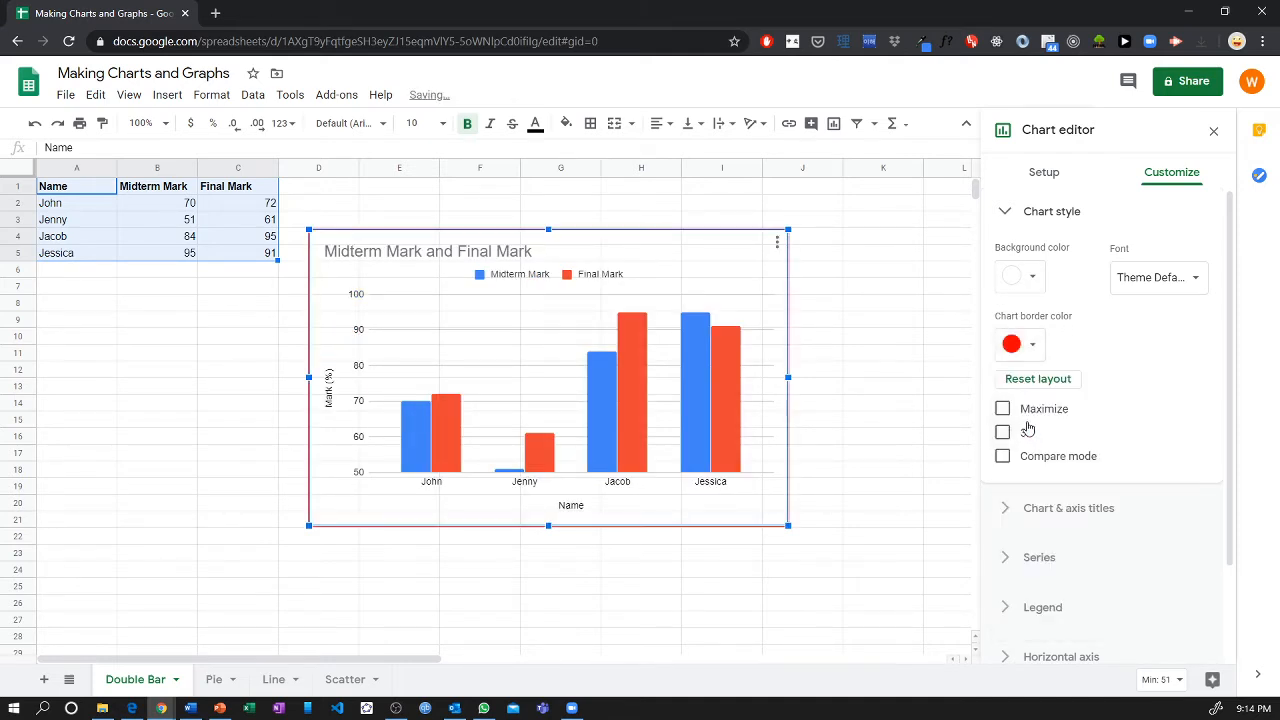
pyautogui.click(1033, 345)
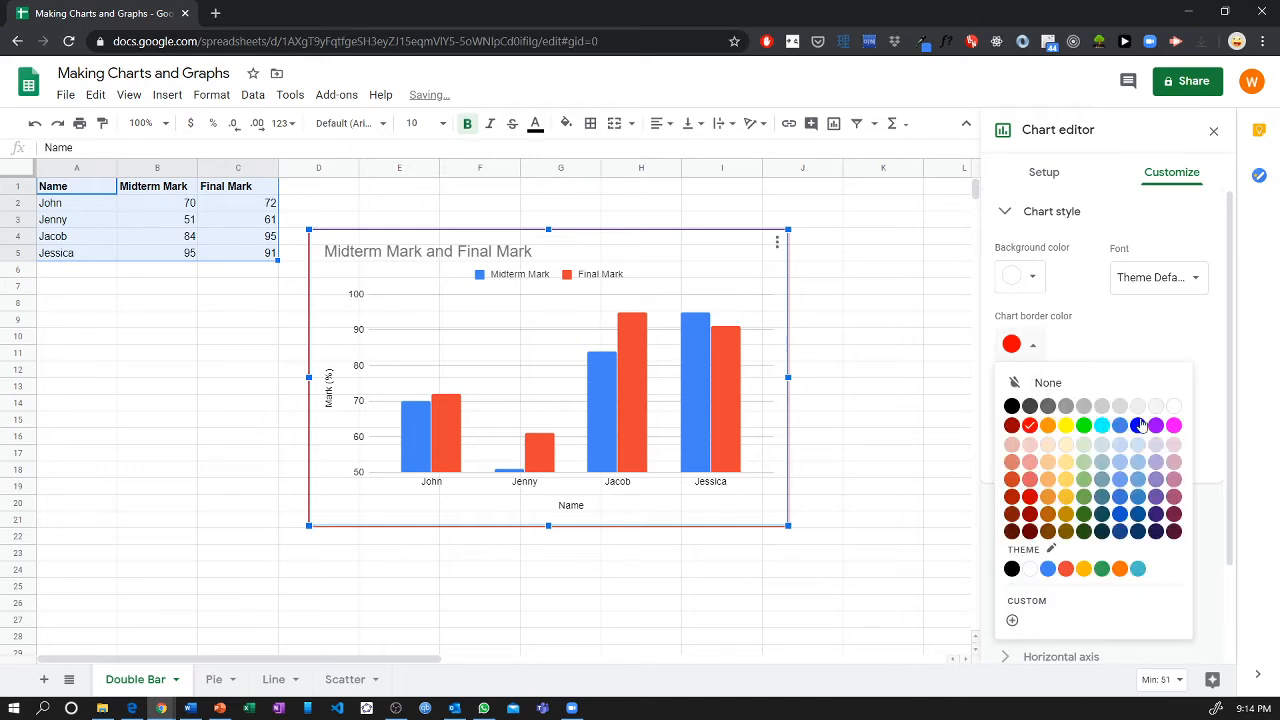
pyautogui.click(1062, 388)
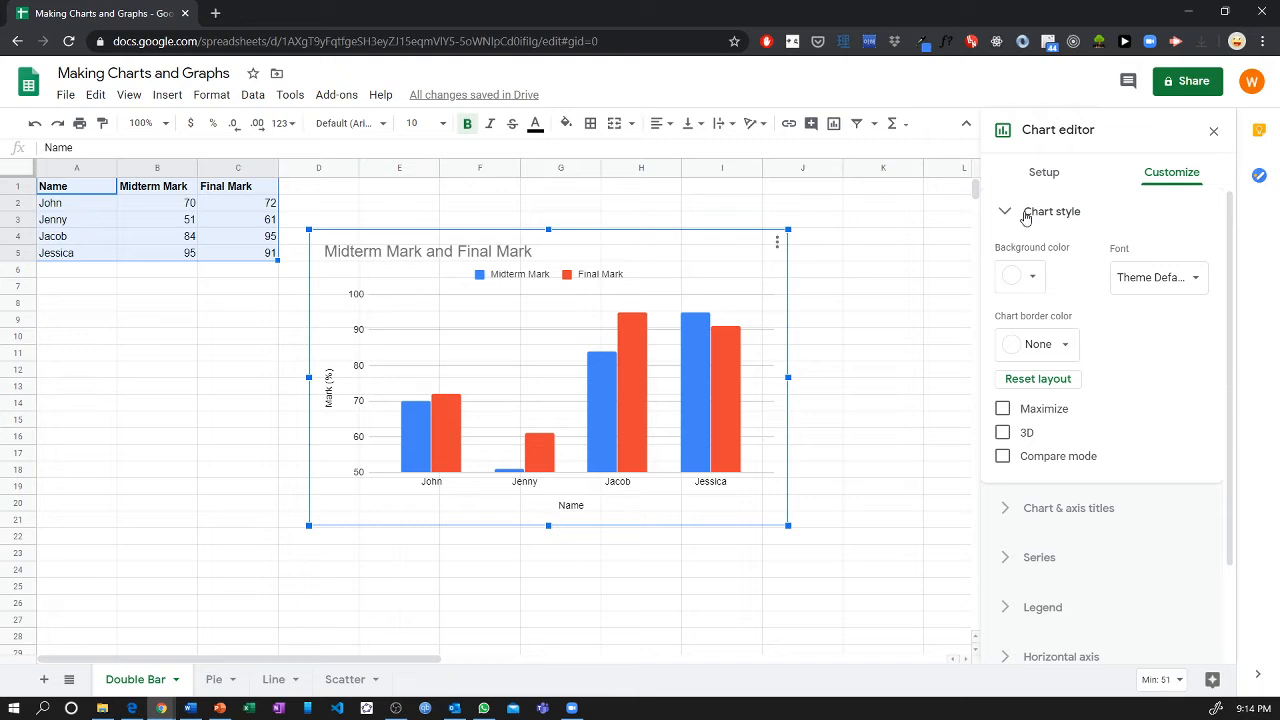
pyautogui.click(1029, 213)
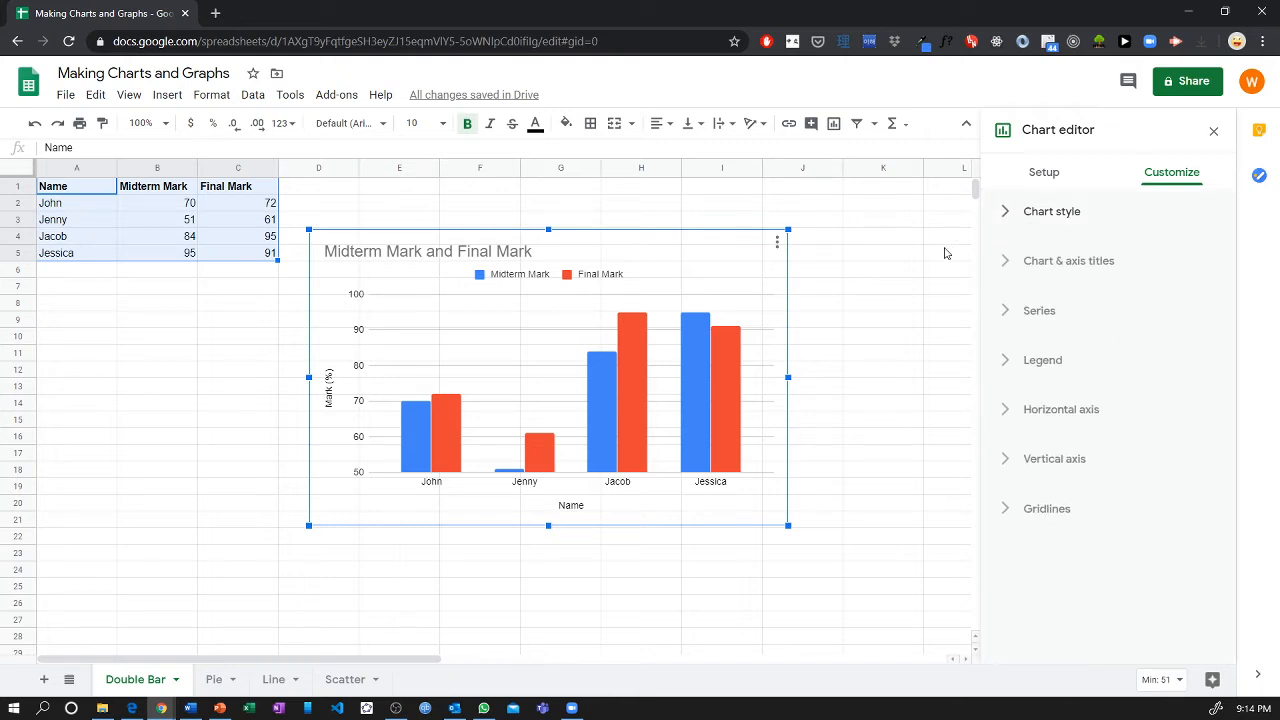
pyautogui.click(918, 304)
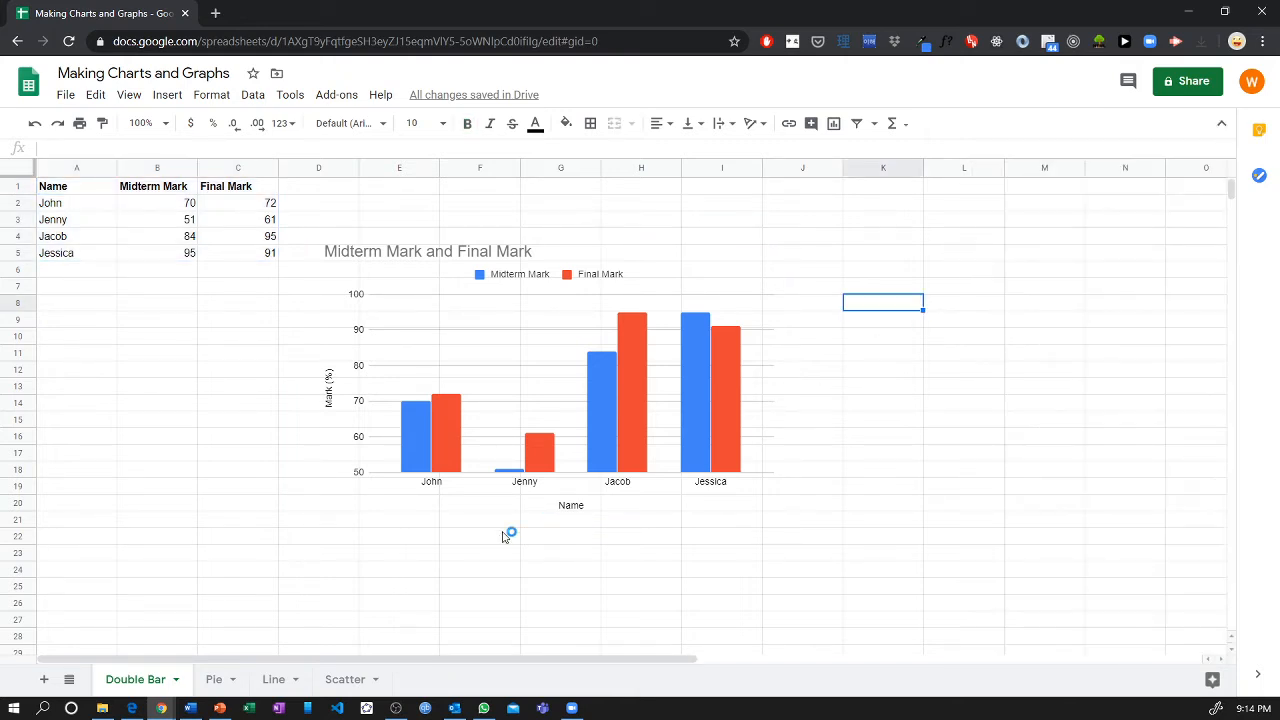
# Insert a pie chart from the Favourite Food and Votes data in A1:B6 on the Pie sheet.
pyautogui.click(214, 679)
pyautogui.click(269, 374)
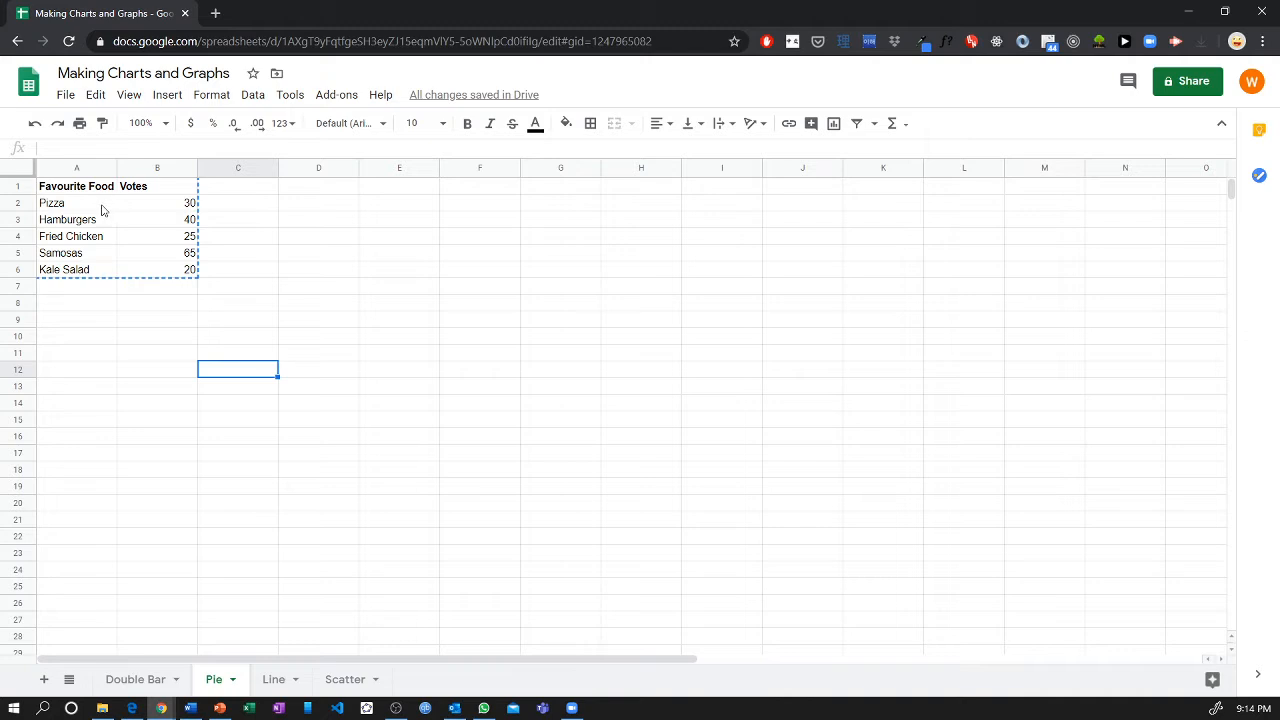
pyautogui.moveTo(108, 206); pyautogui.dragTo(129, 209)
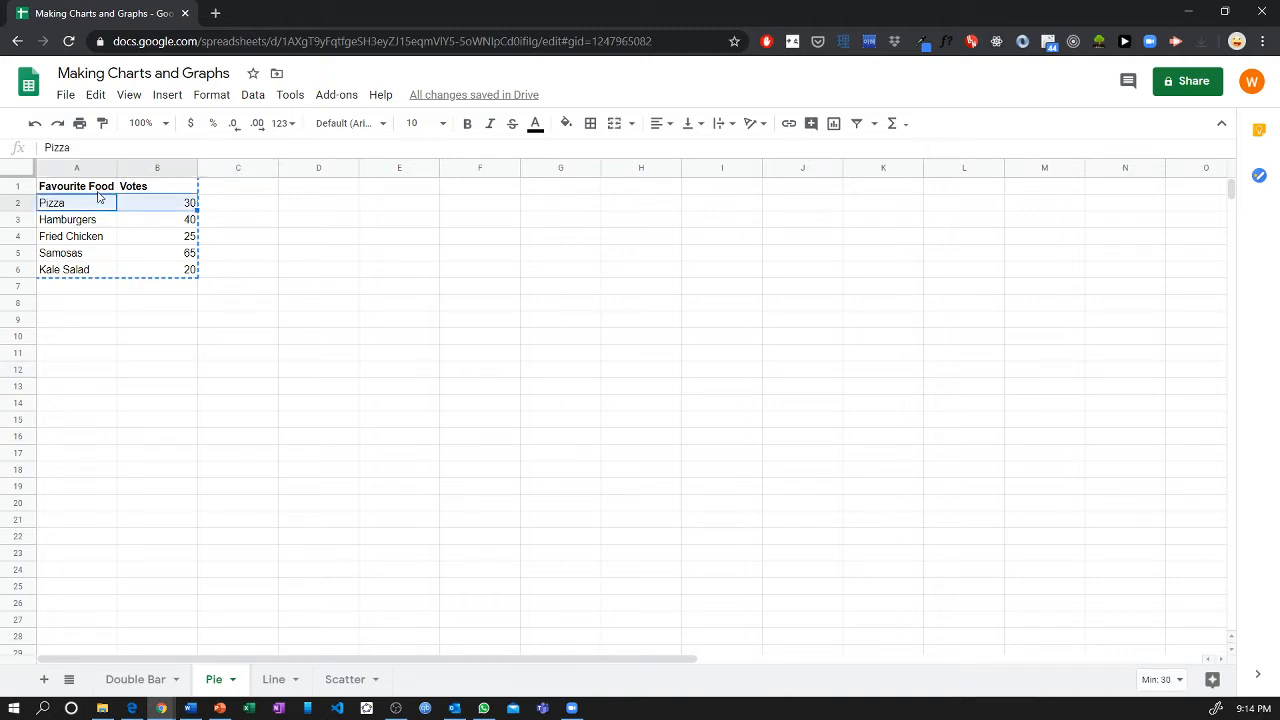
pyautogui.click(105, 238)
pyautogui.moveTo(92, 204); pyautogui.dragTo(94, 266)
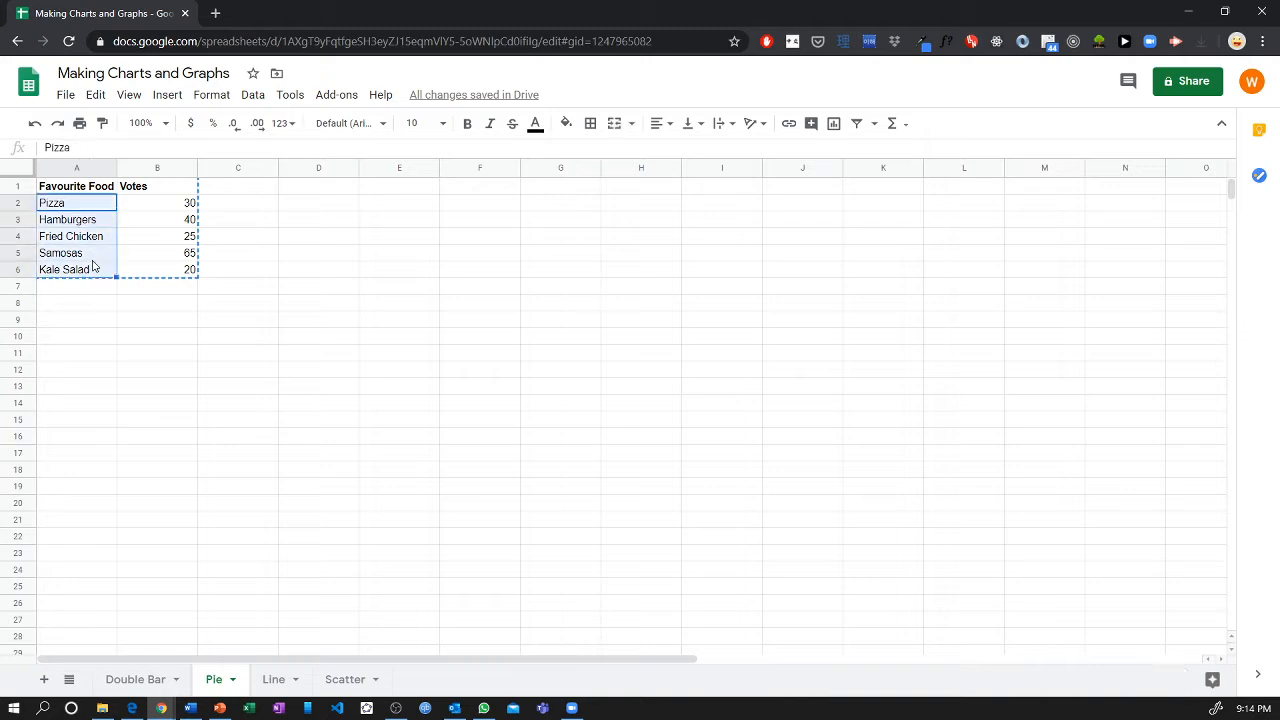
pyautogui.click(151, 206)
pyautogui.moveTo(98, 195); pyautogui.dragTo(143, 269)
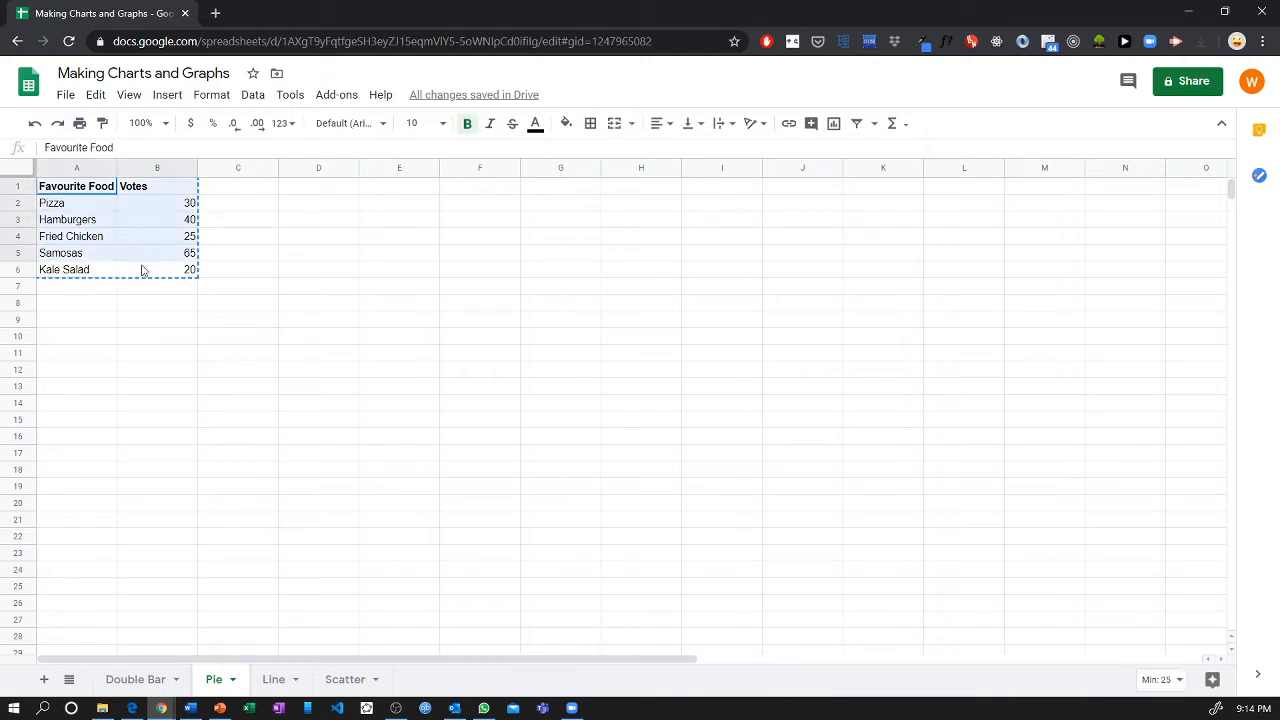
pyautogui.click(165, 96)
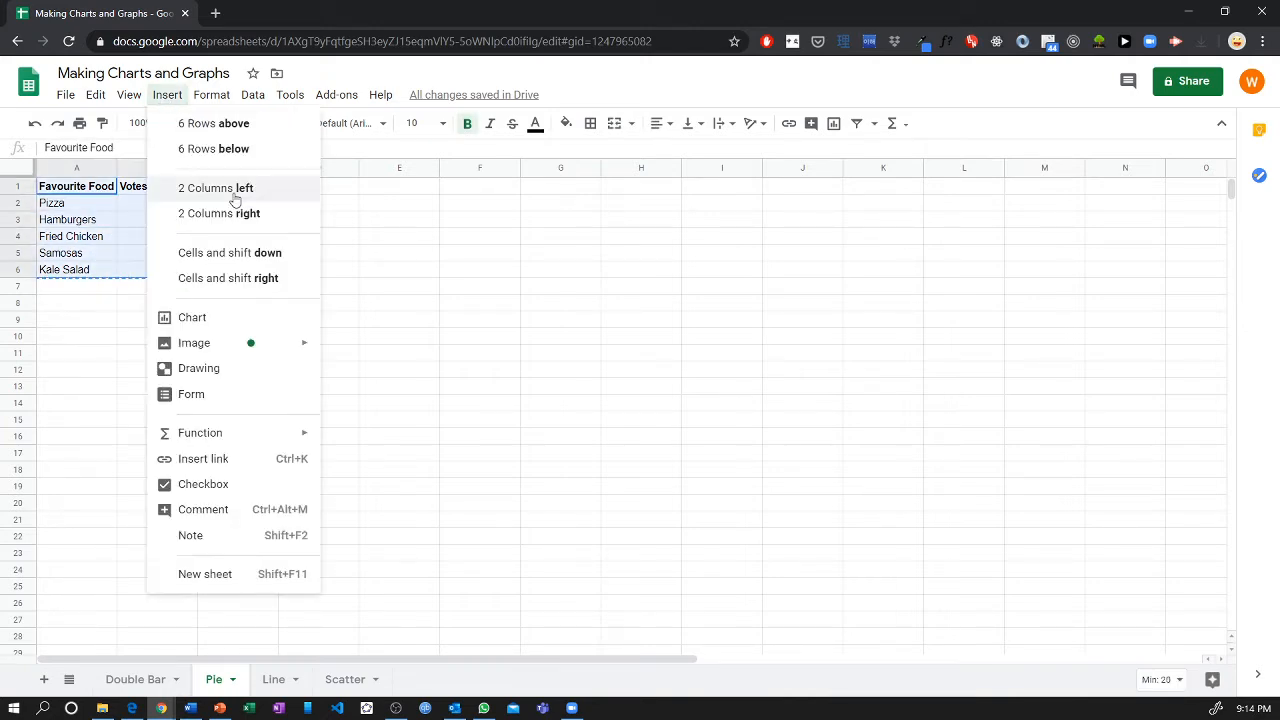
pyautogui.click(244, 329)
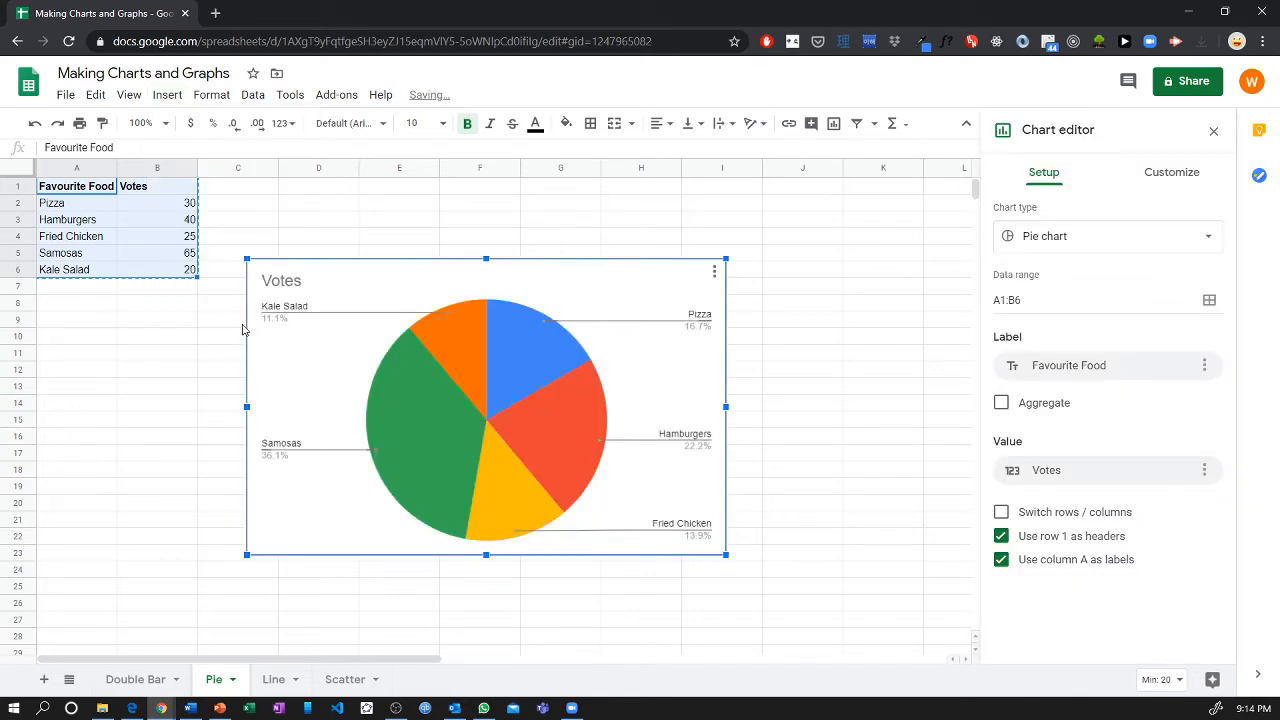
# Change the pie chart's title to "Favourite Food".
pyautogui.doubleClick(362, 285)
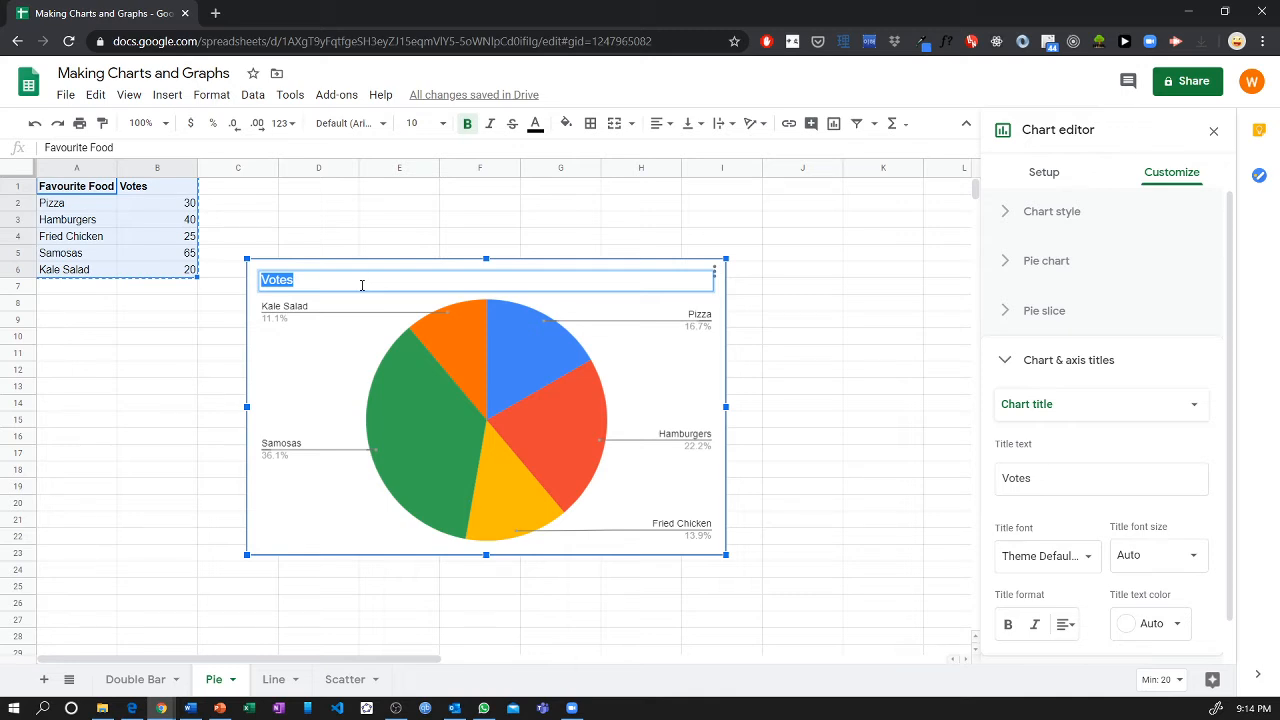
pyautogui.click(339, 283)
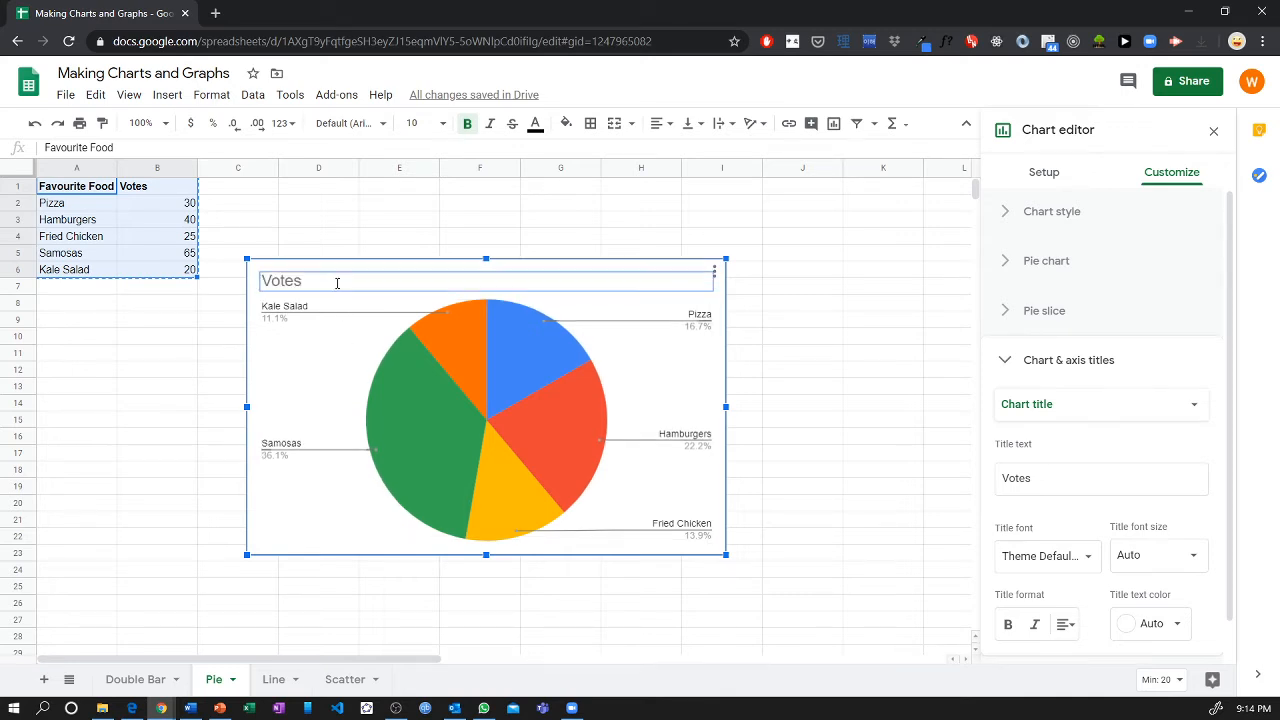
pyautogui.doubleClick(337, 283)
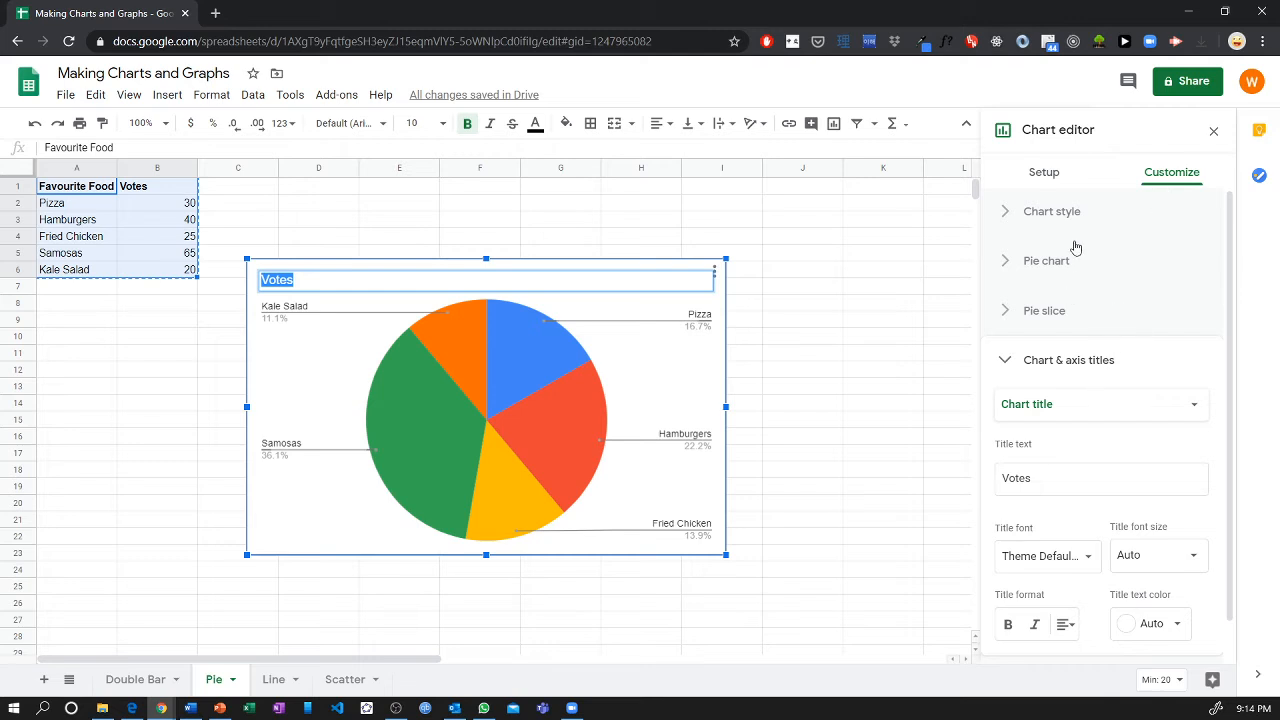
pyautogui.click(1070, 212)
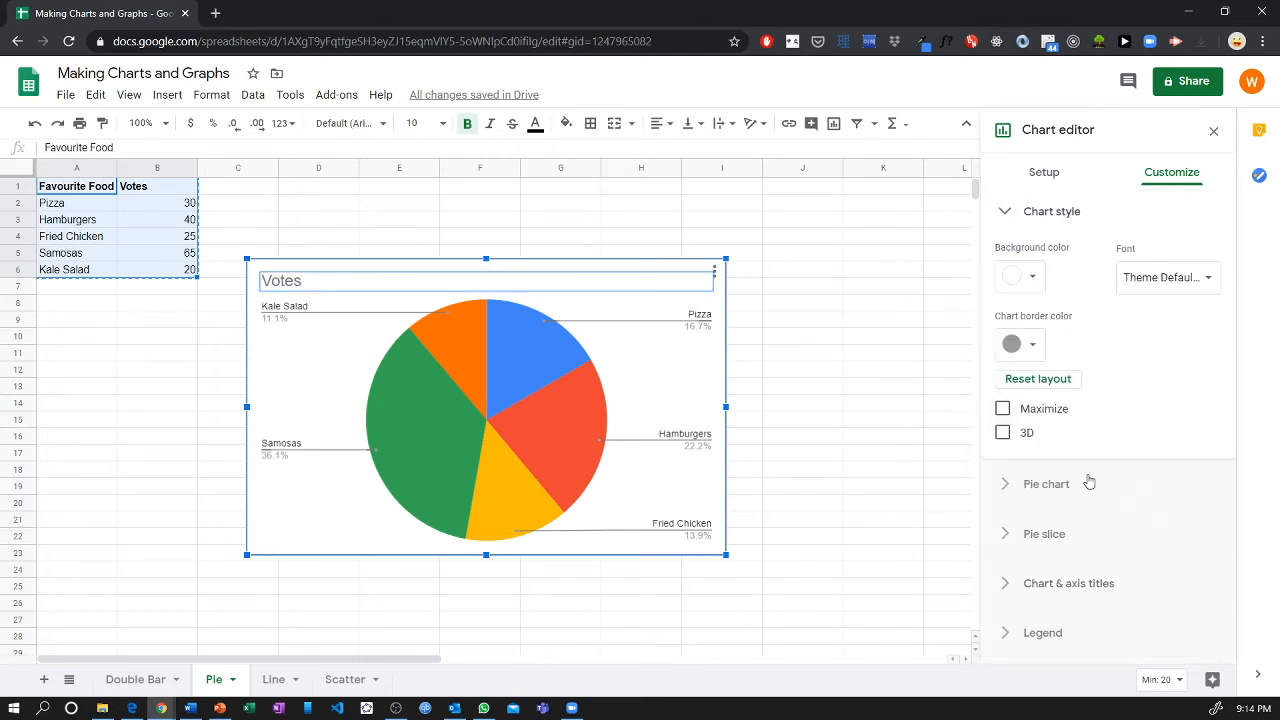
pyautogui.click(1058, 214)
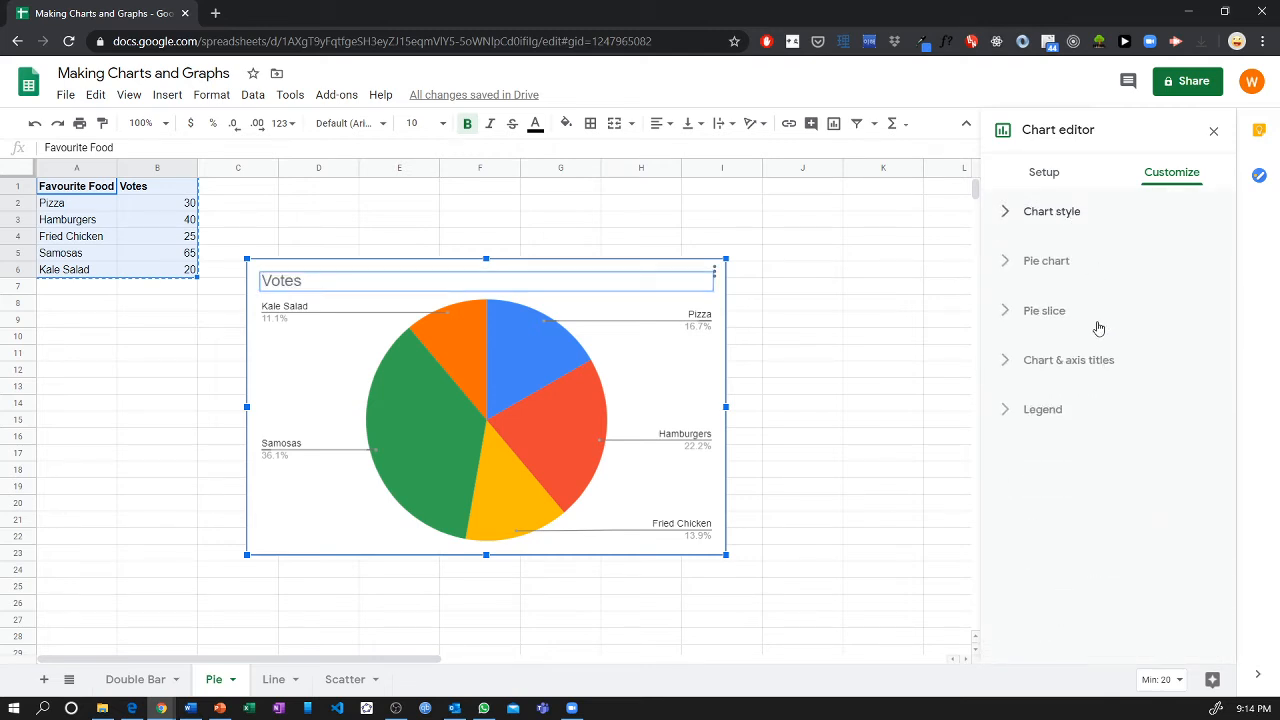
pyautogui.click(1108, 362)
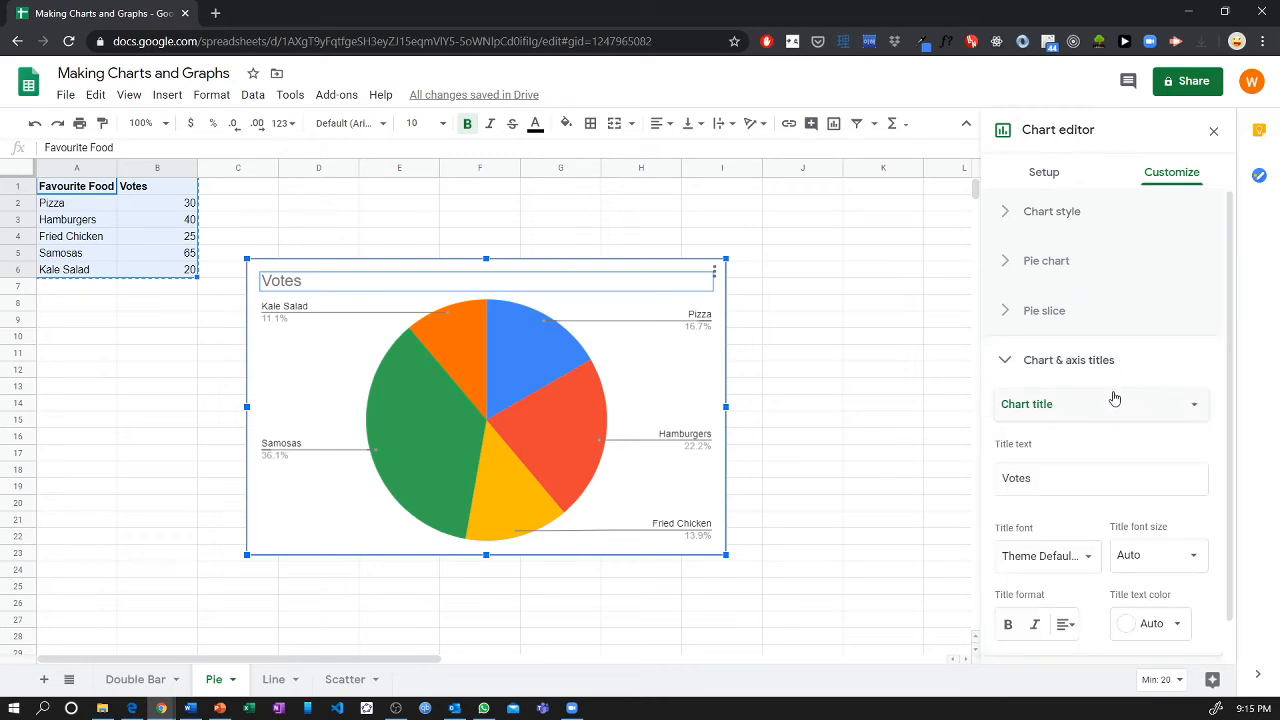
pyautogui.doubleClick(1057, 479)
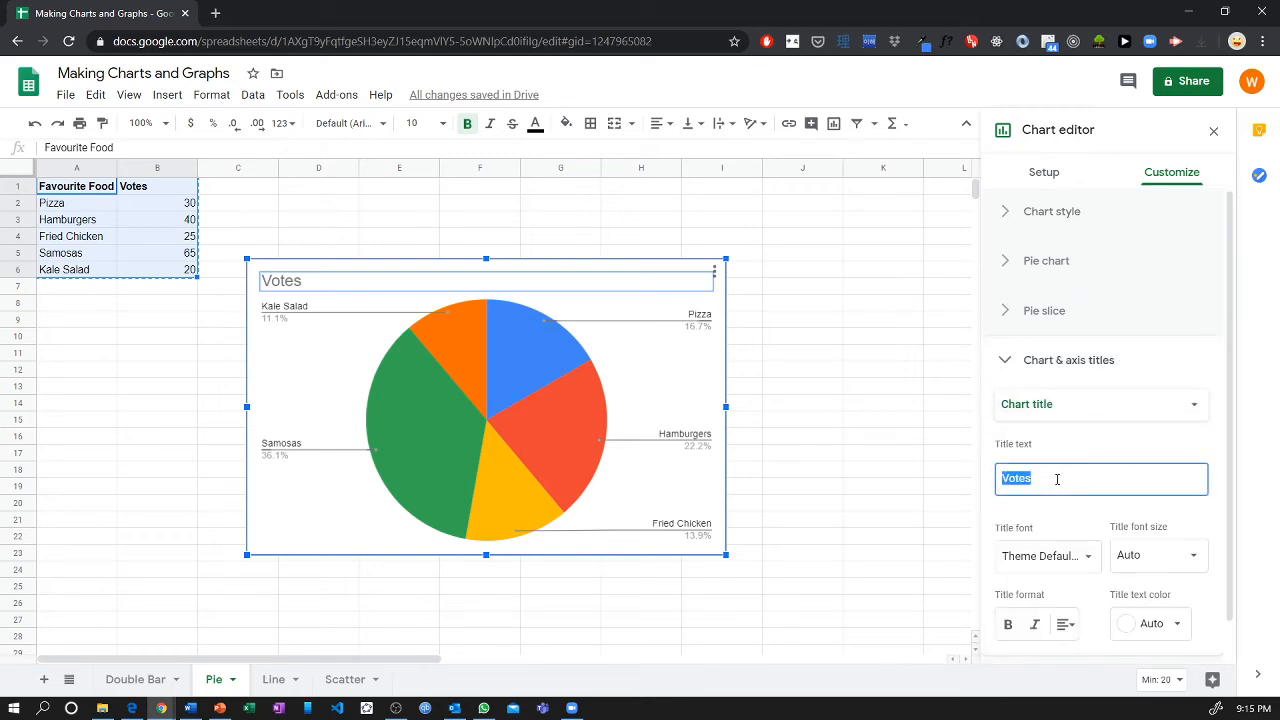
pyautogui.write('Favourite Food')
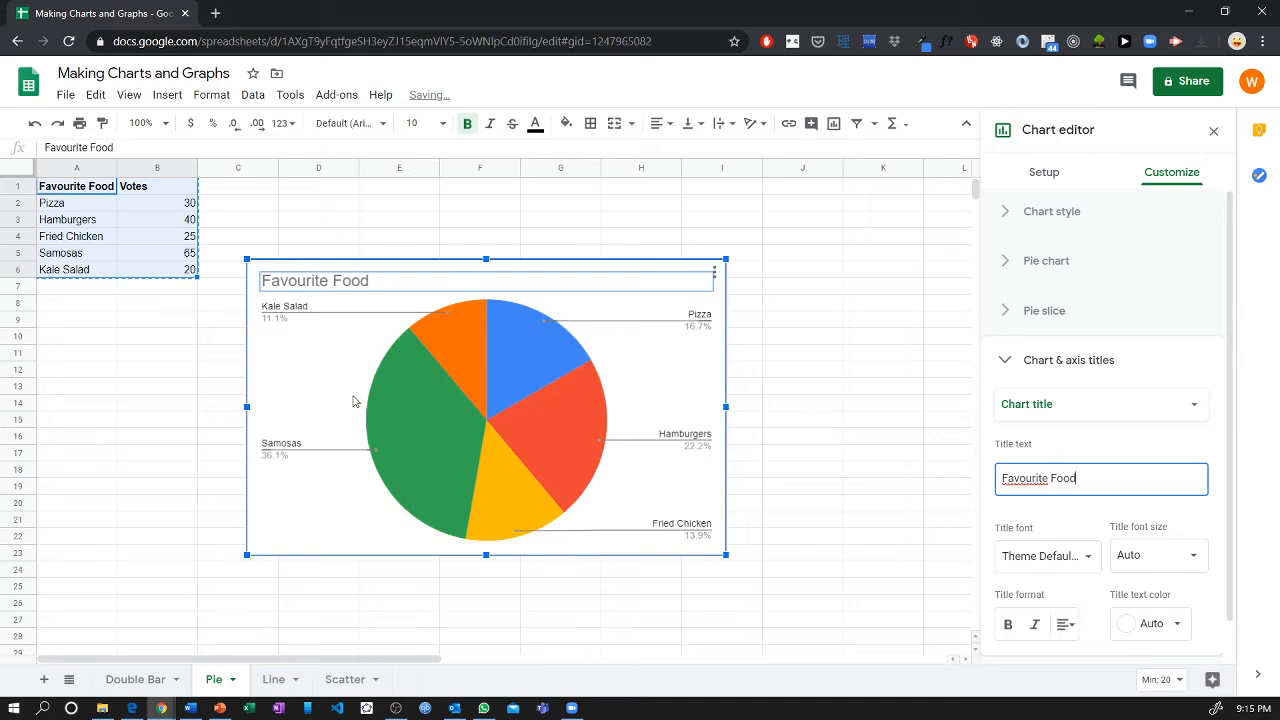
pyautogui.click(352, 399)
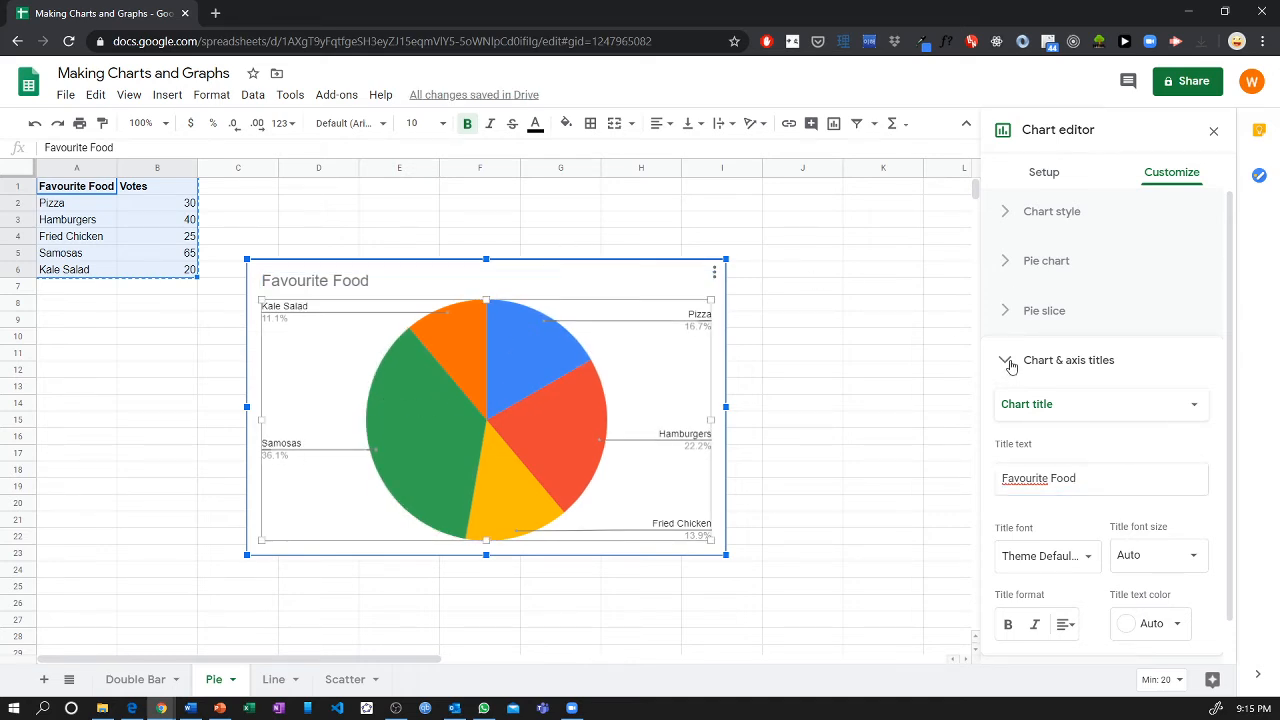
# Apply the 3D chart style to the Favourite Food pie chart.
pyautogui.click(1008, 362)
pyautogui.click(1015, 318)
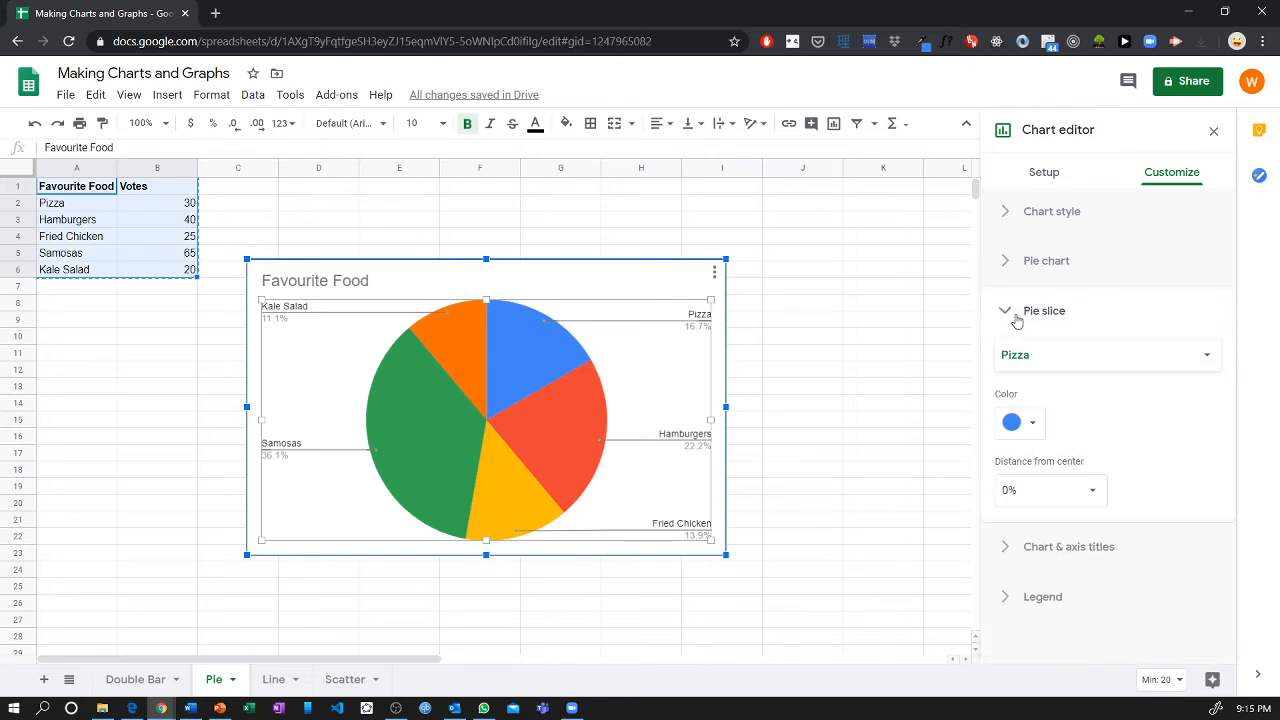
pyautogui.click(1015, 318)
pyautogui.click(1046, 211)
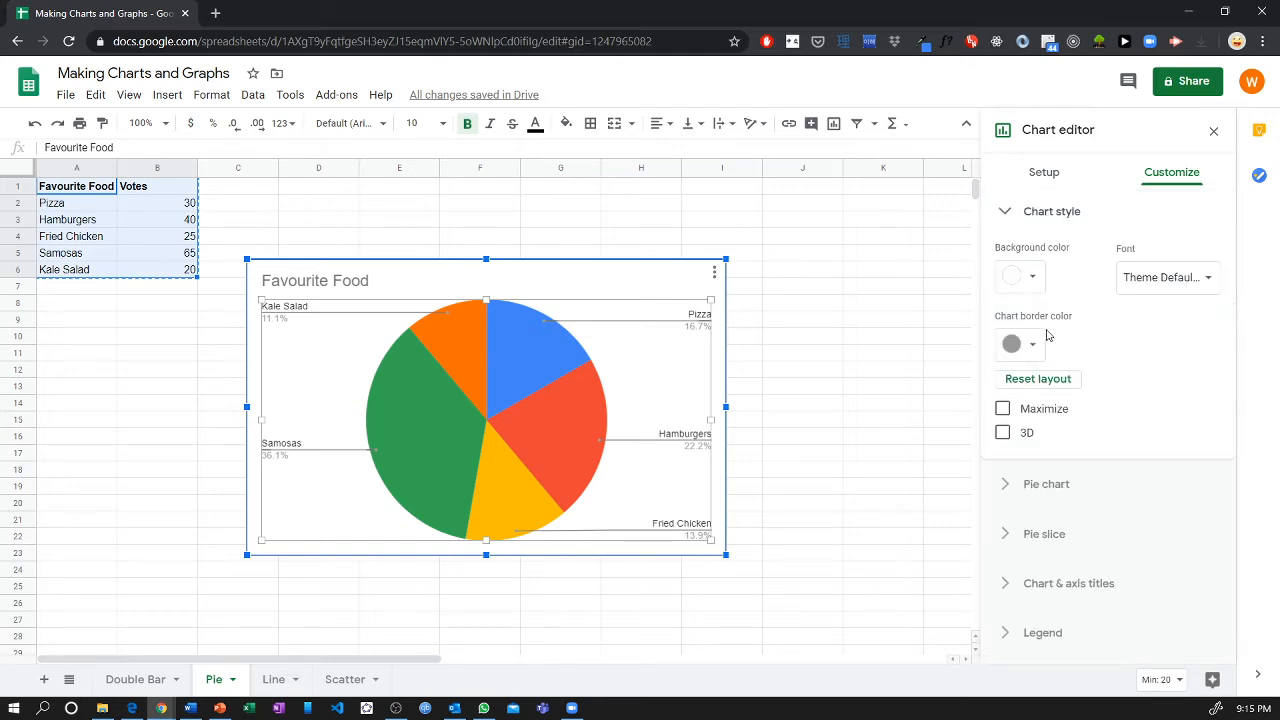
pyautogui.click(1003, 433)
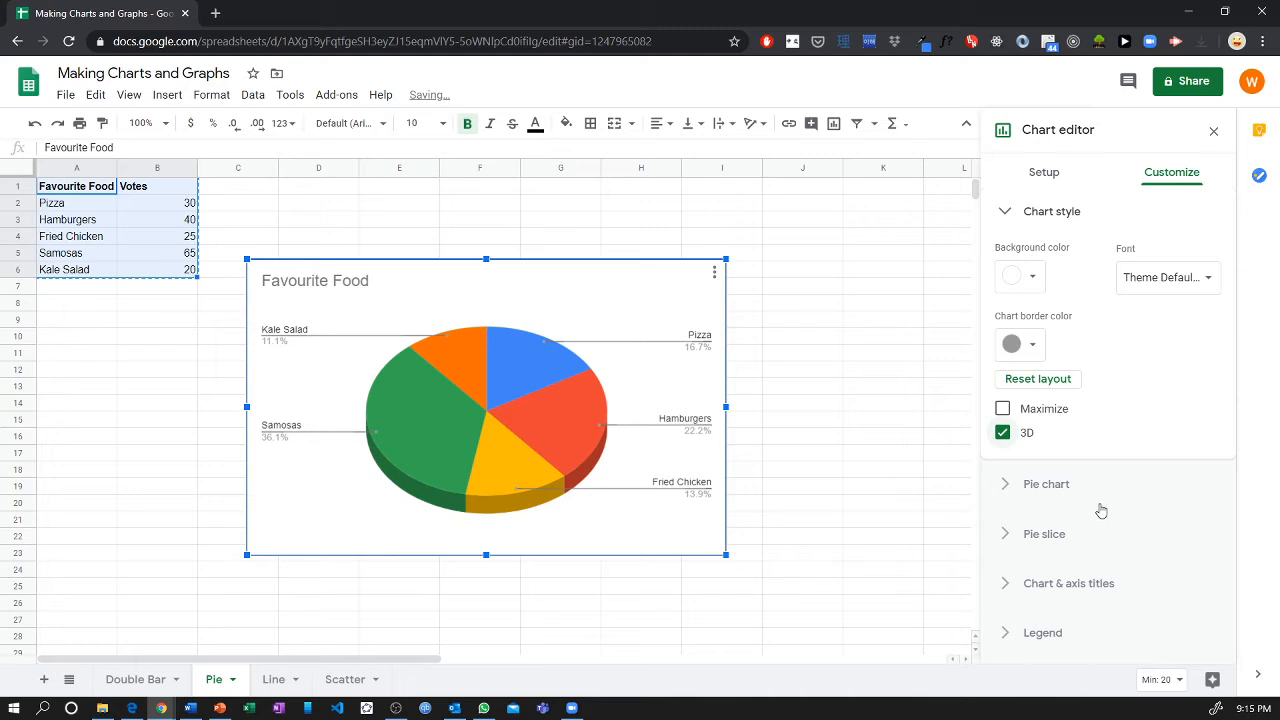
# Change the color of the Hamburgers pie slice to dark purple.
pyautogui.click(1058, 545)
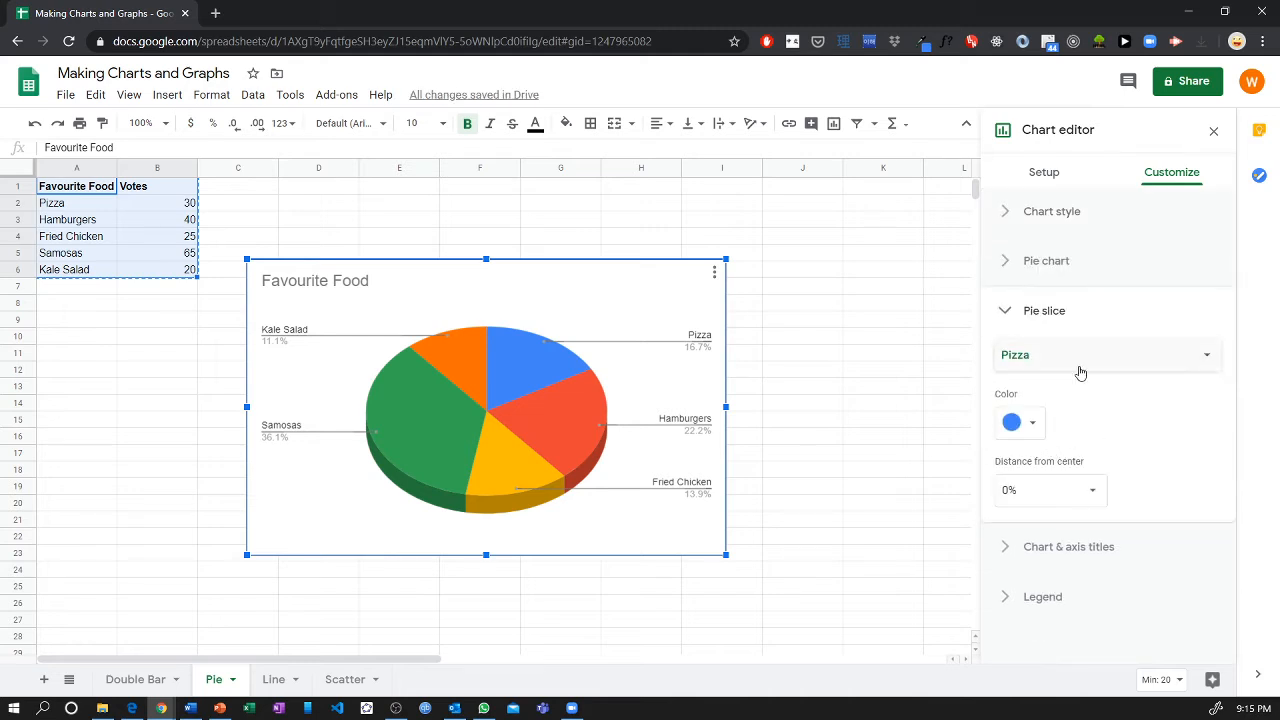
pyautogui.click(1078, 367)
pyautogui.click(1079, 375)
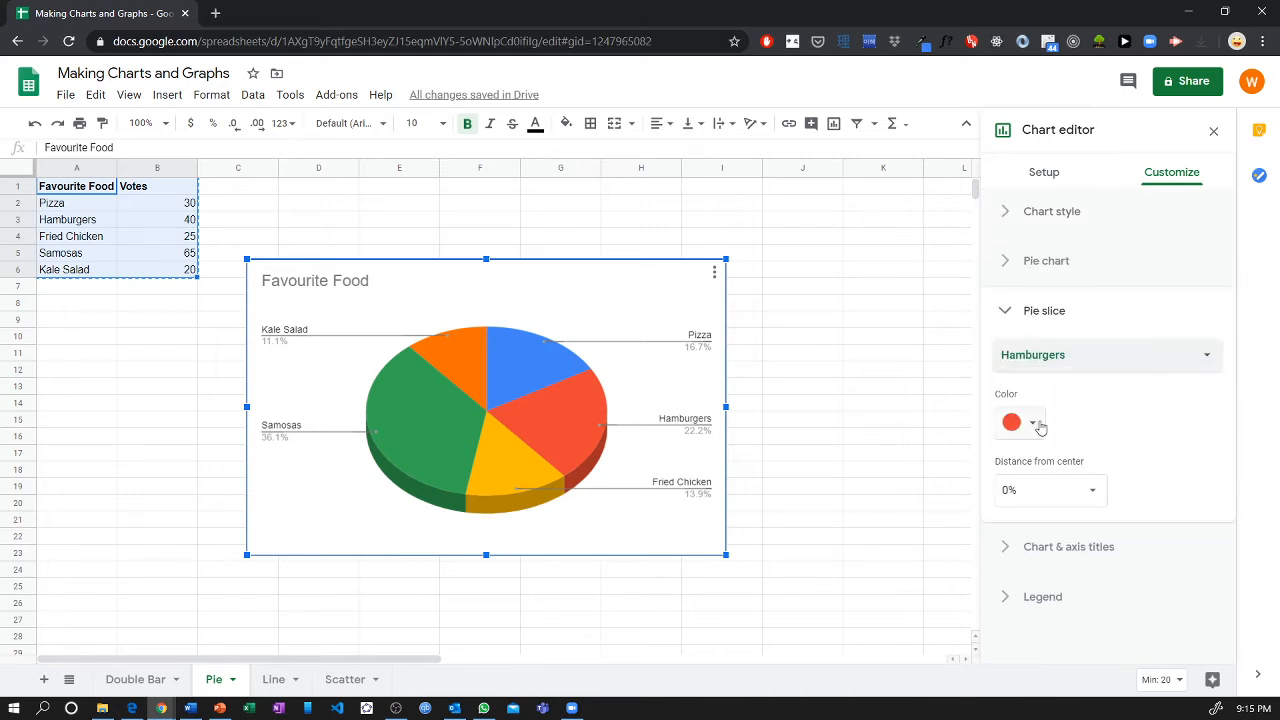
pyautogui.click(1035, 423)
pyautogui.click(1117, 460)
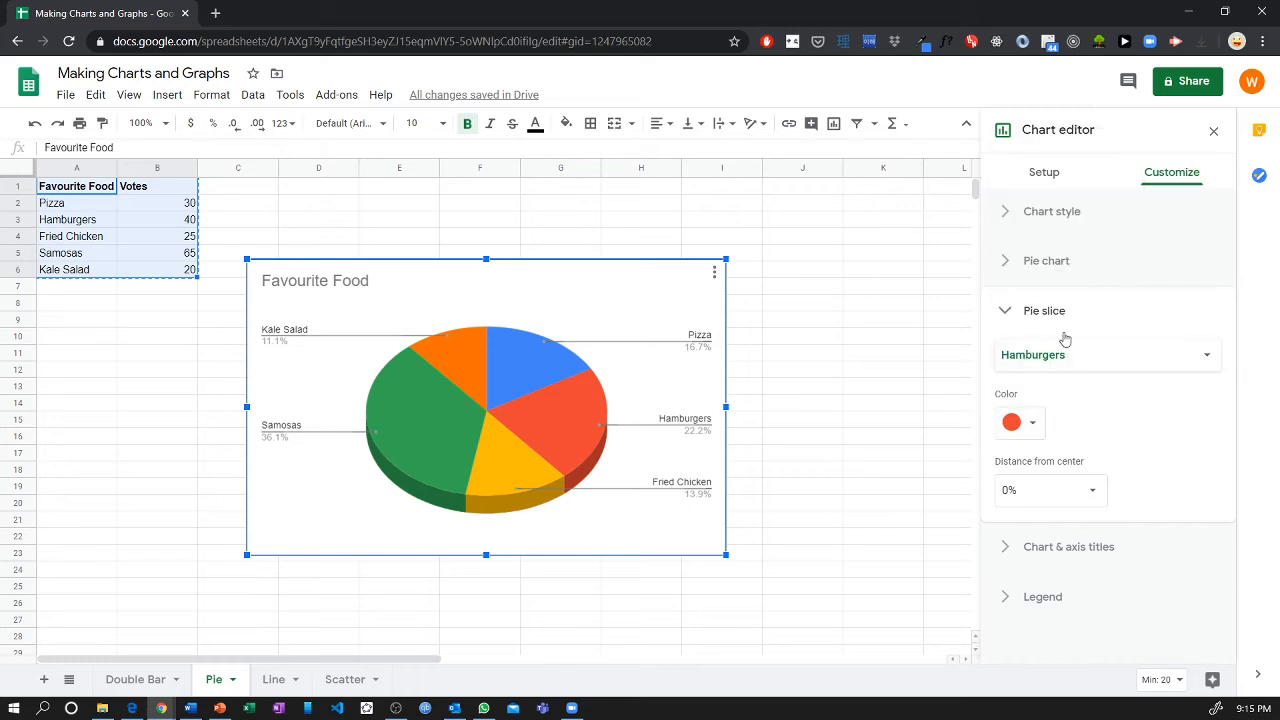
pyautogui.click(1020, 423)
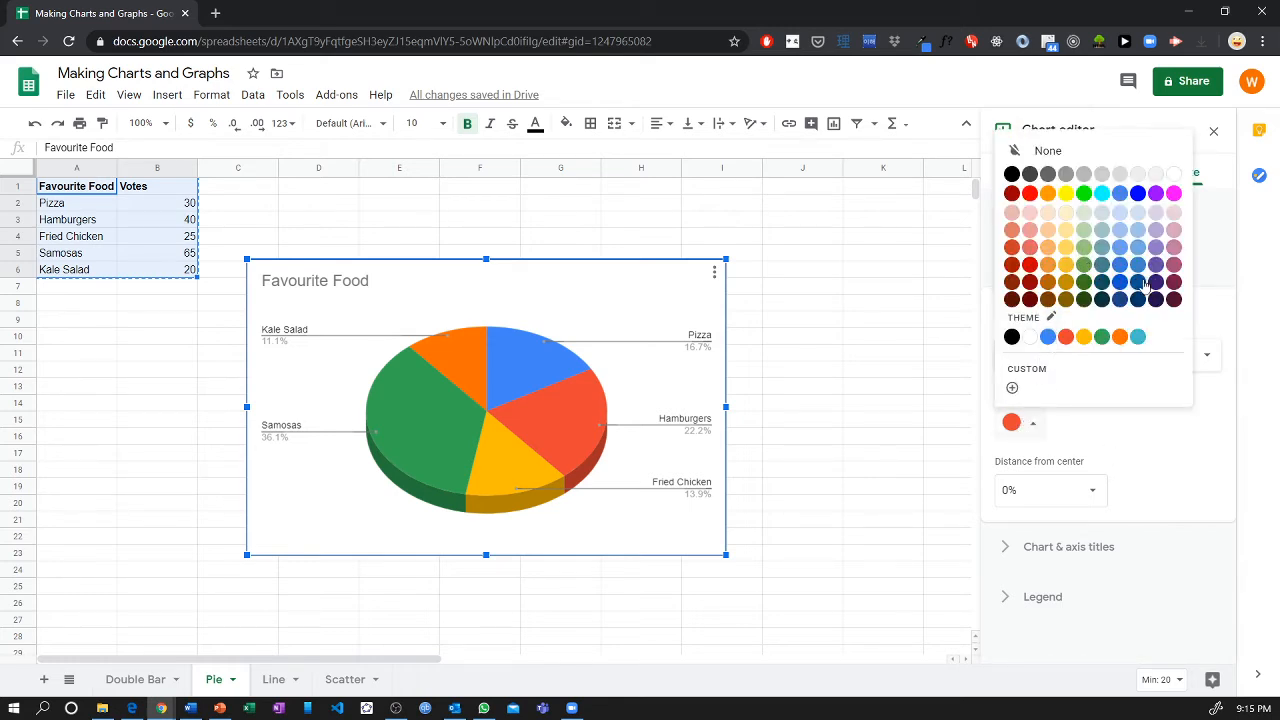
pyautogui.click(1157, 283)
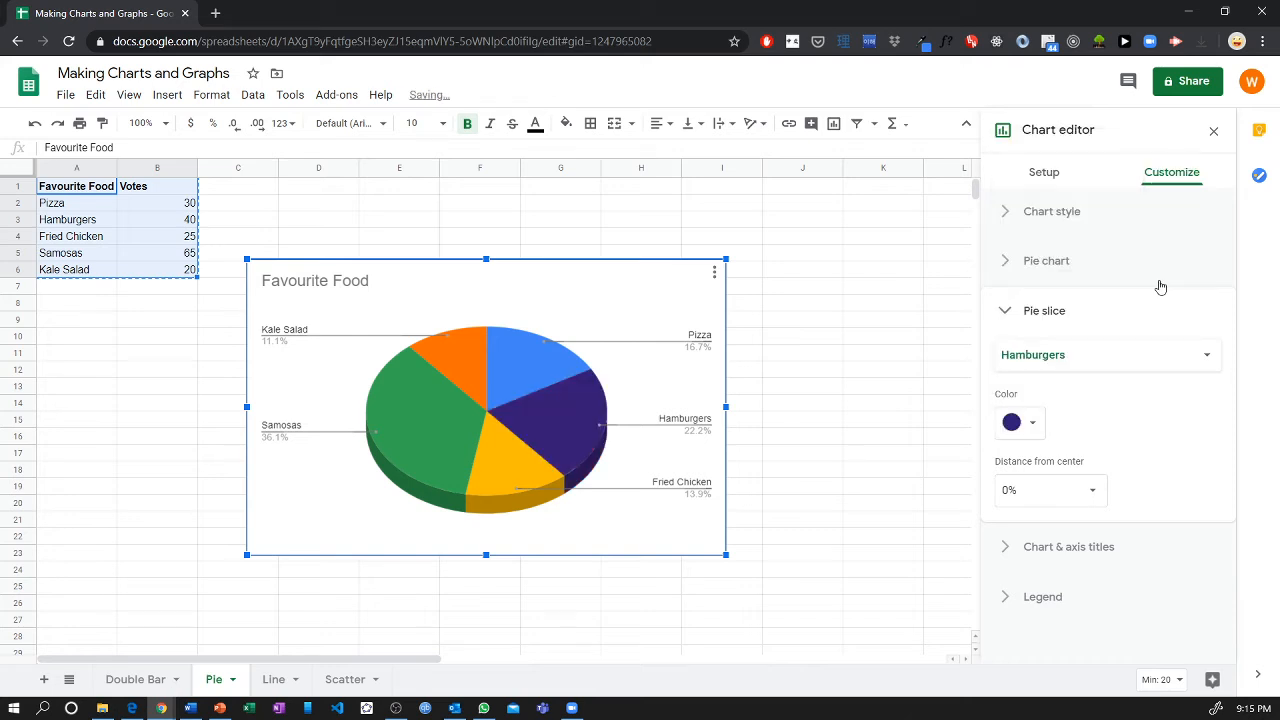
# Change the color of the Pizza pie slice to magenta.
pyautogui.click(1078, 362)
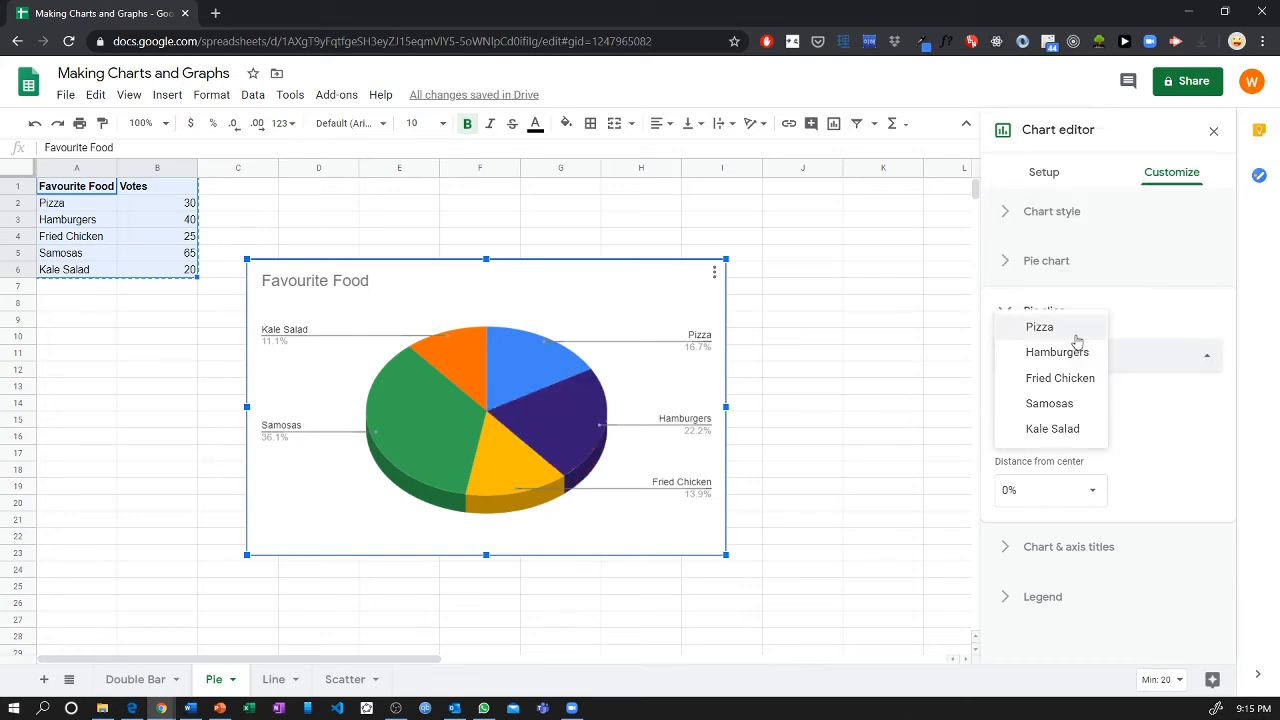
pyautogui.click(1075, 330)
pyautogui.click(1022, 419)
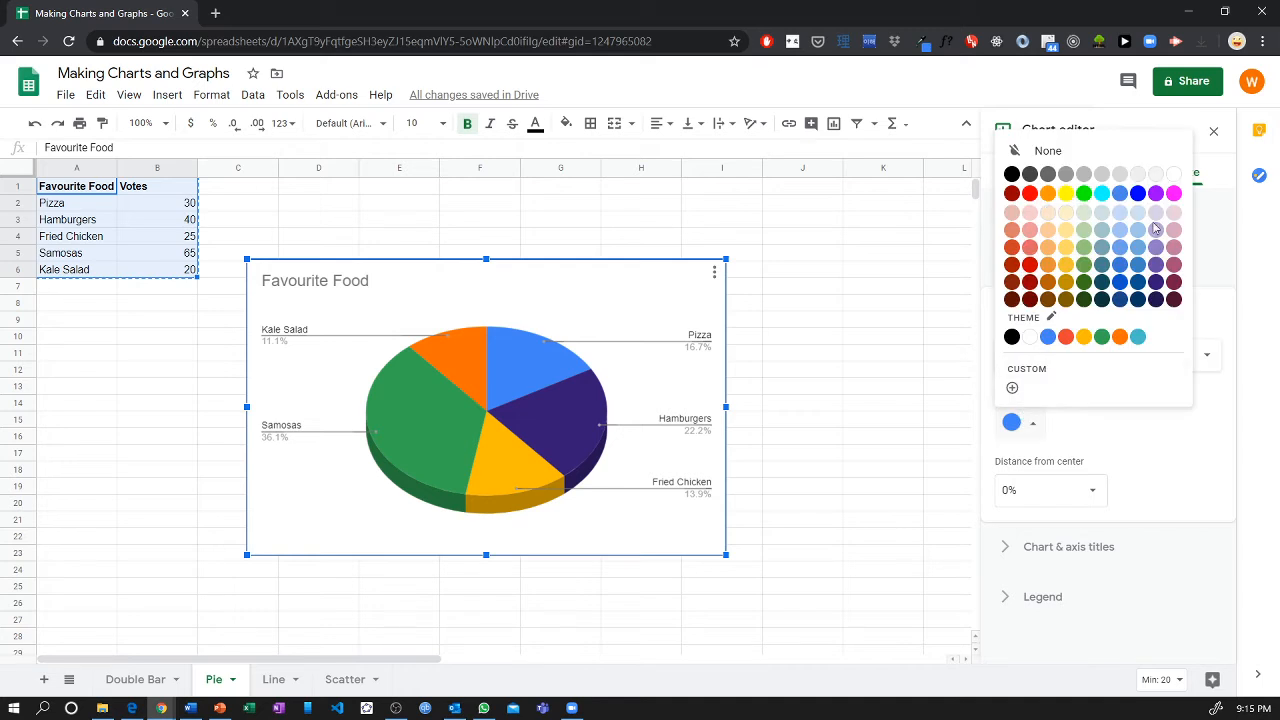
pyautogui.click(1173, 193)
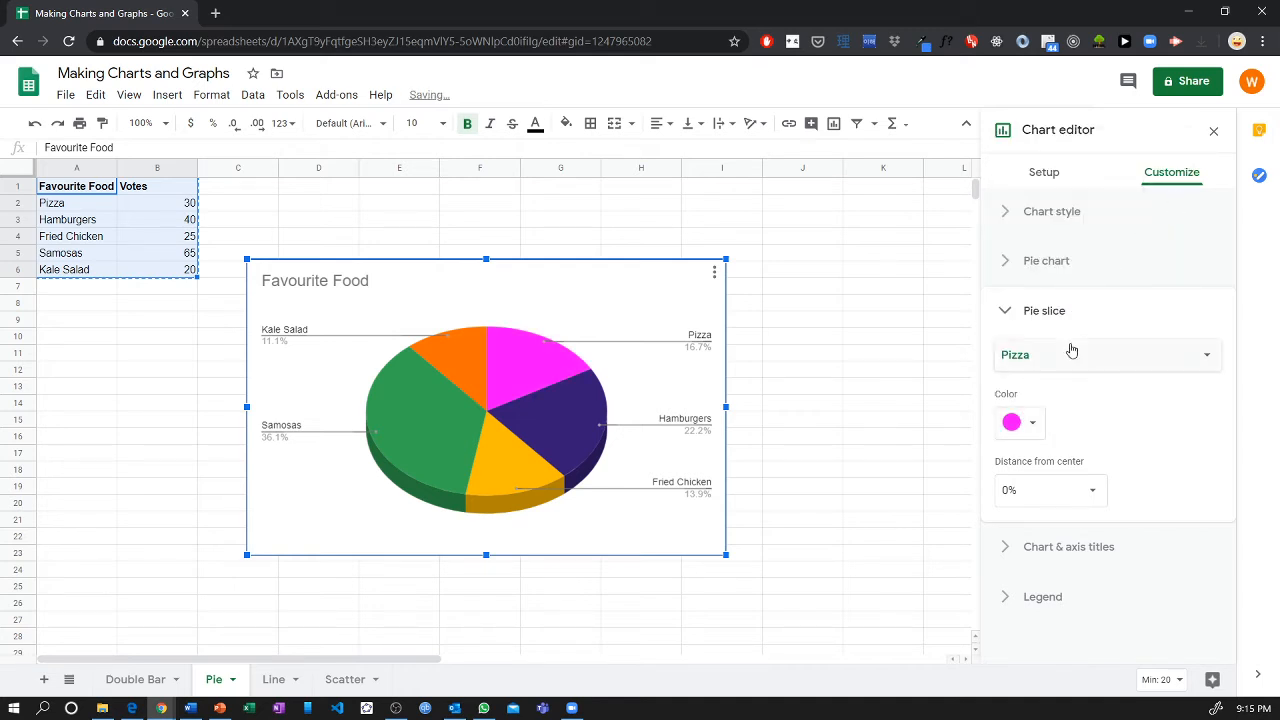
pyautogui.click(1040, 313)
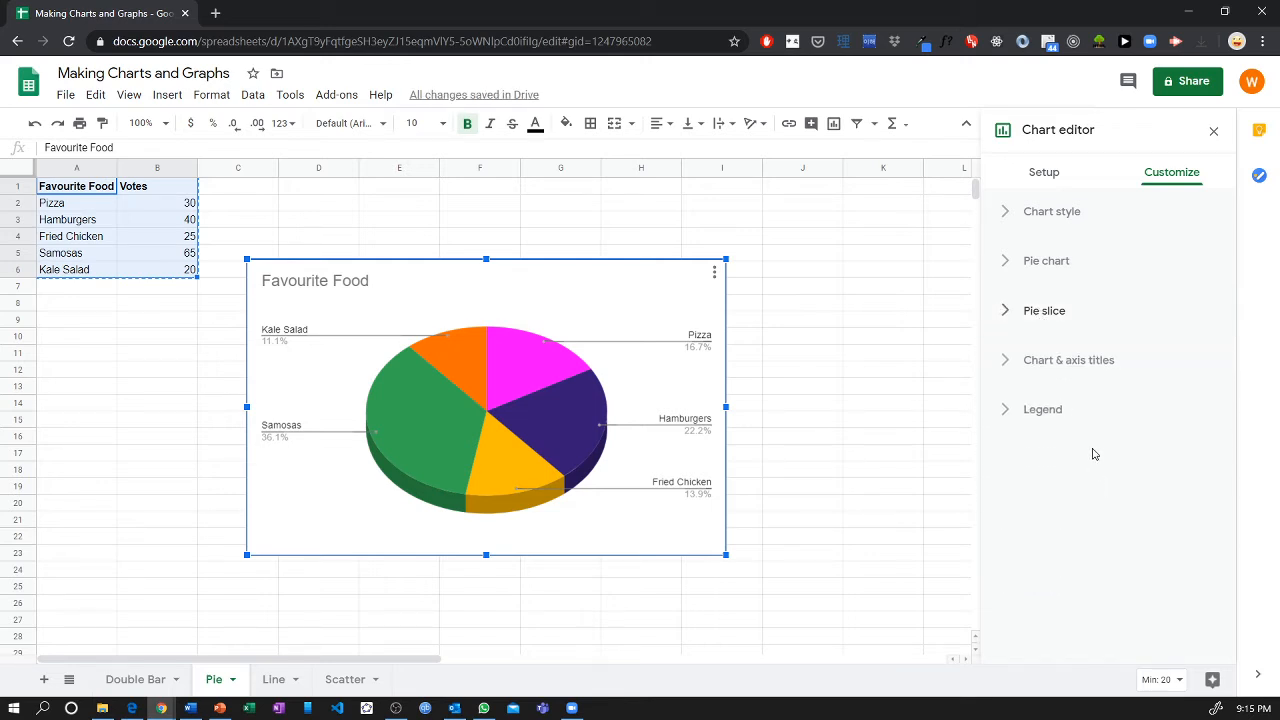
pyautogui.click(1047, 408)
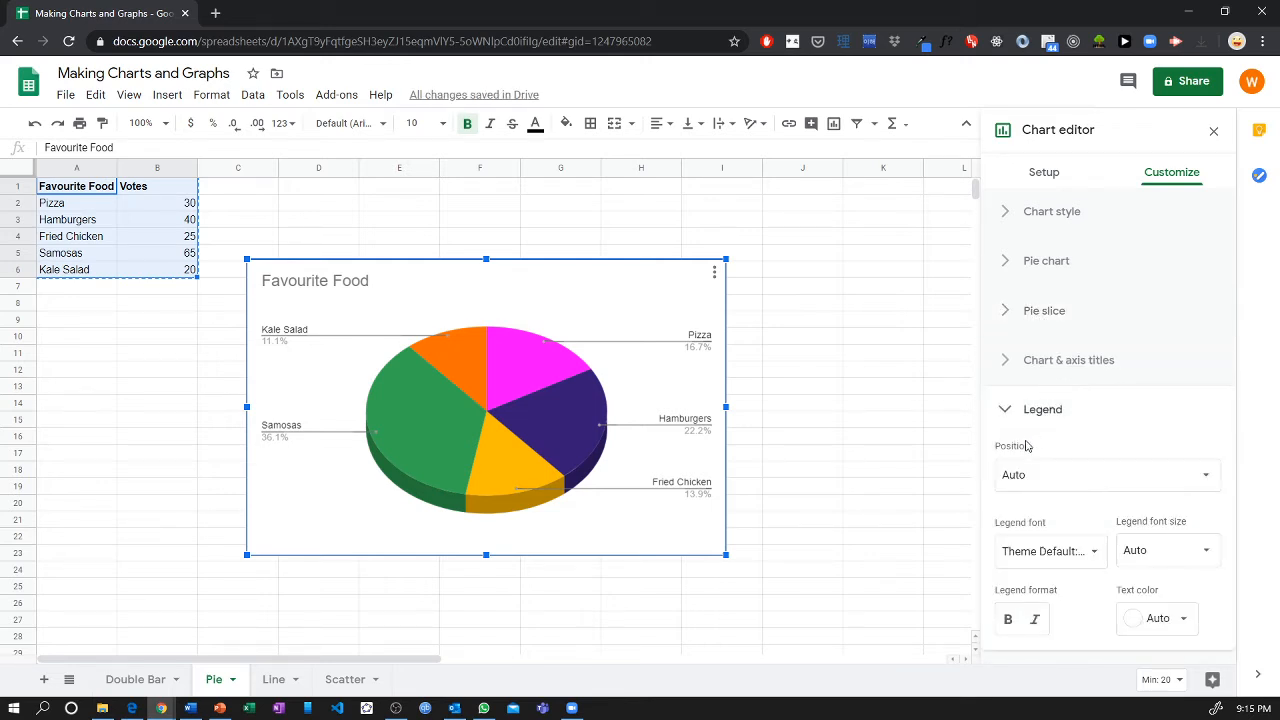
pyautogui.click(1062, 484)
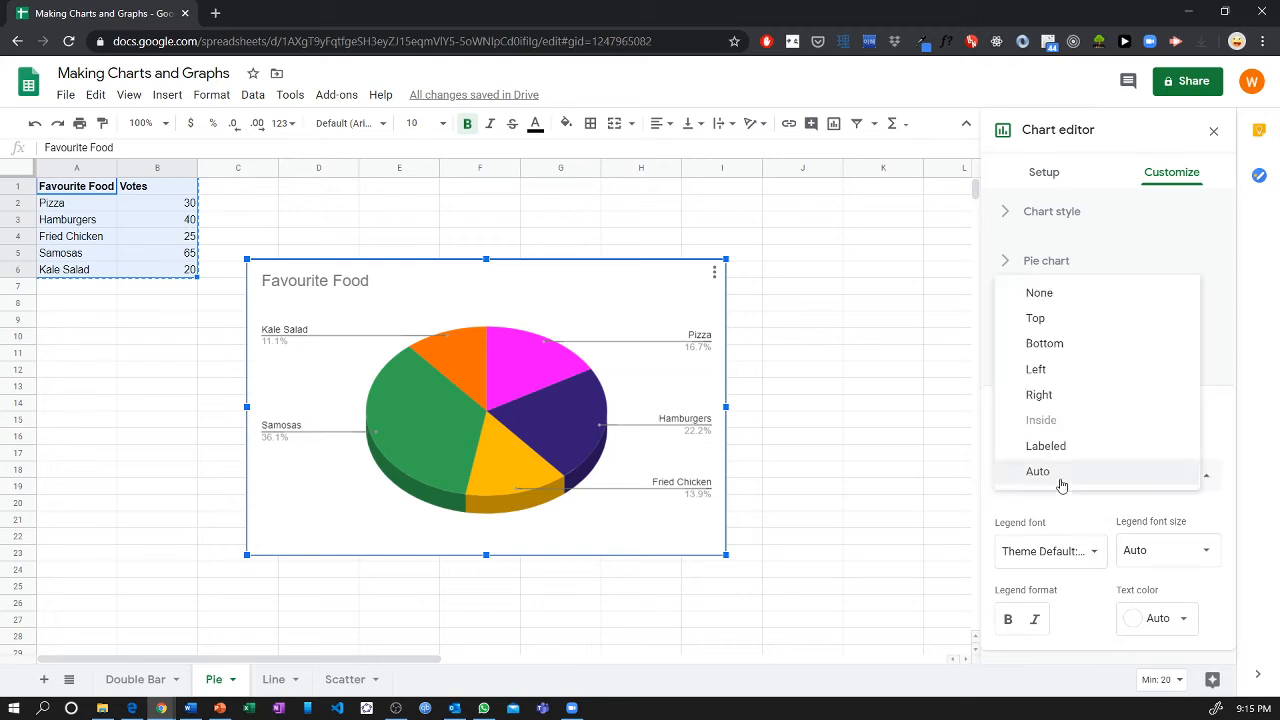
pyautogui.click(1068, 512)
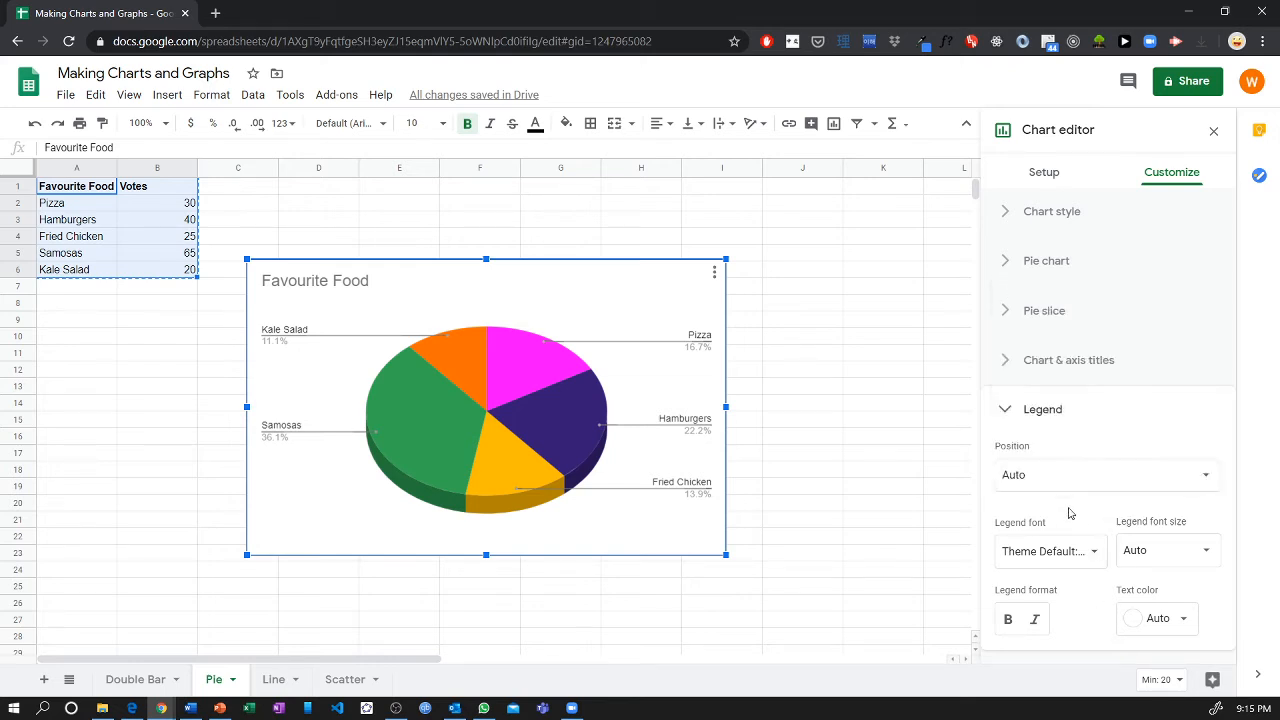
pyautogui.click(1052, 178)
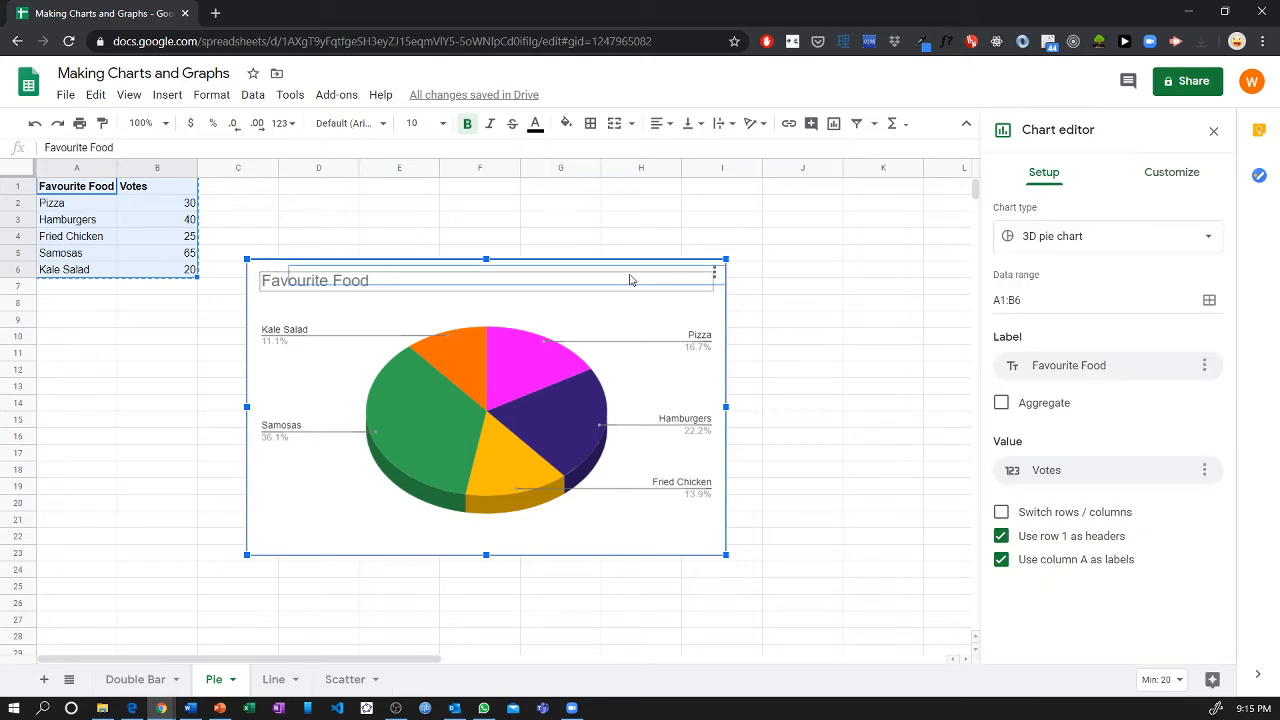
# Move the Favourite Food chart further right, away from the data table, and leave chart editing.
pyautogui.moveTo(603, 306); pyautogui.dragTo(714, 294)
pyautogui.doubleClick(714, 294)
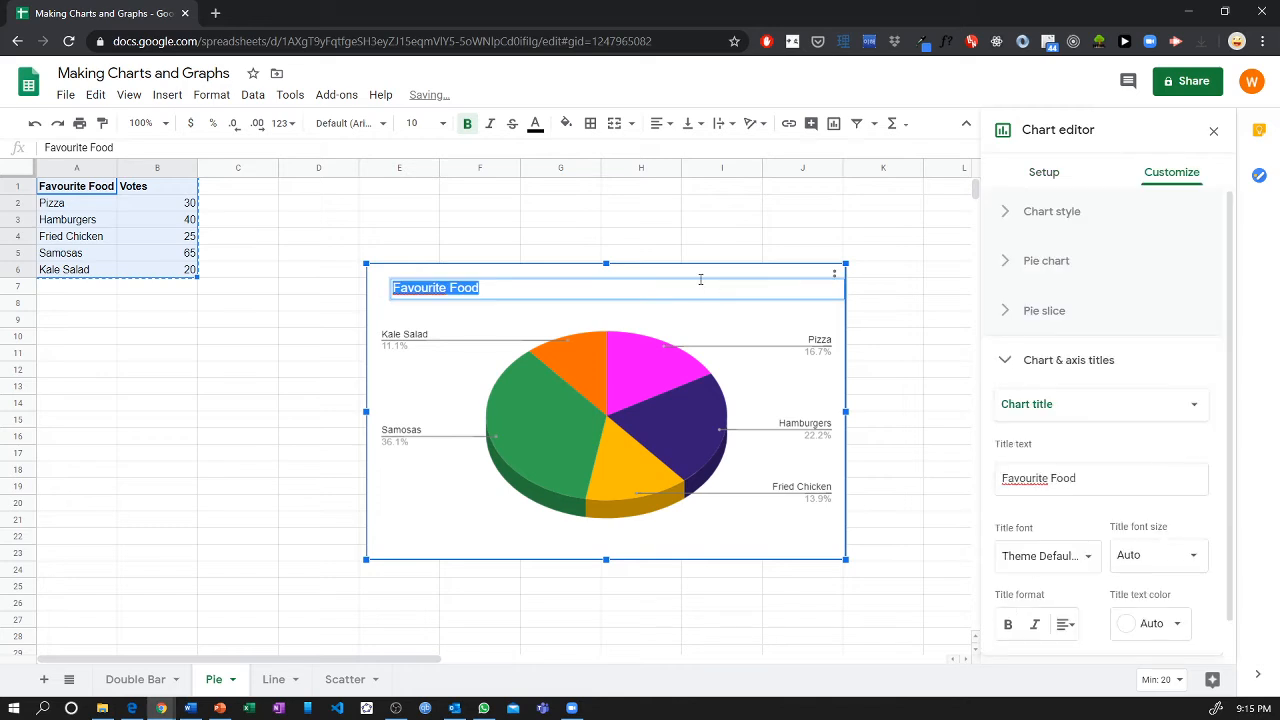
pyautogui.click(428, 291)
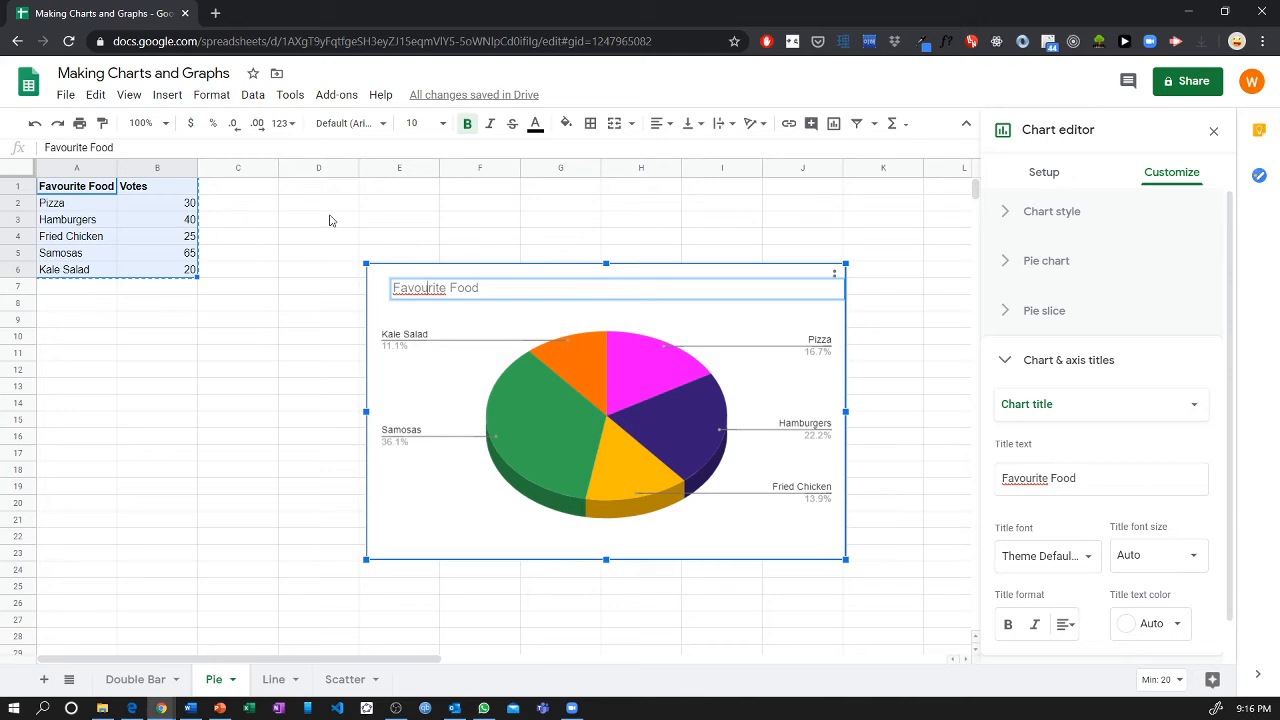
pyautogui.click(241, 205)
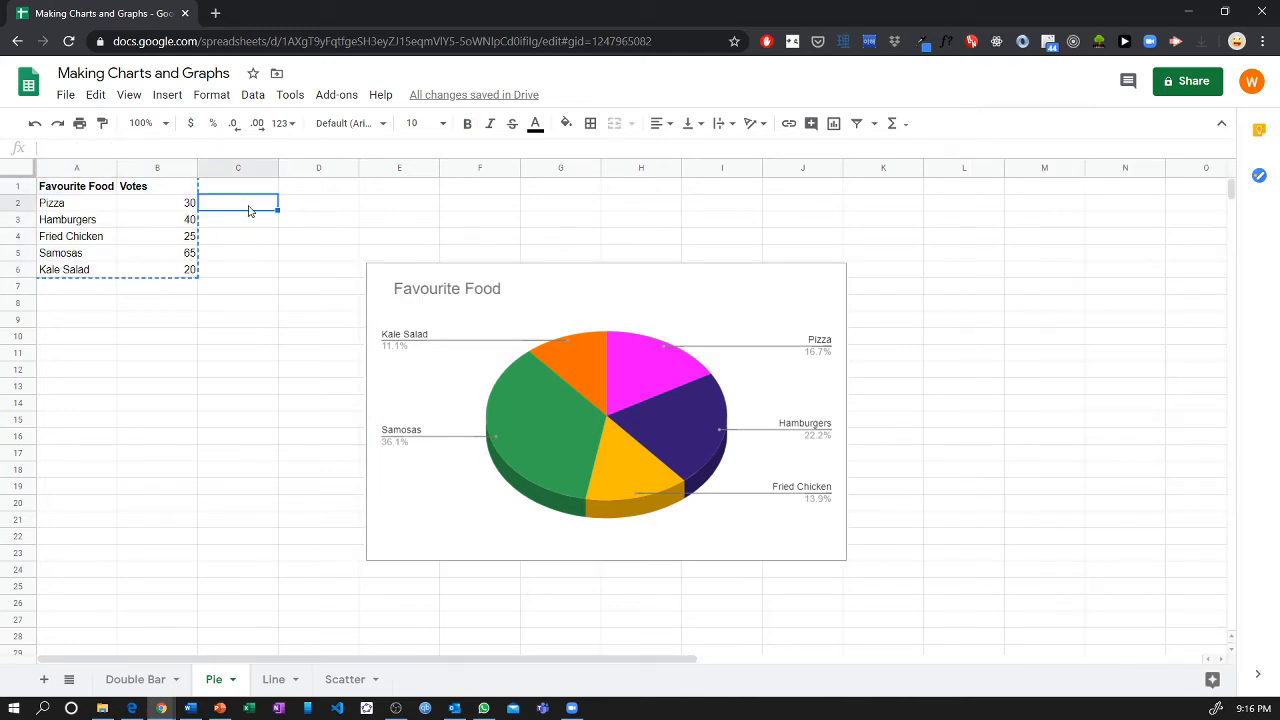
# Add a "Total" row in row 7 below Kale Salad, summing the votes in B7 with =SUM(B2:B6).
pyautogui.click(182, 292)
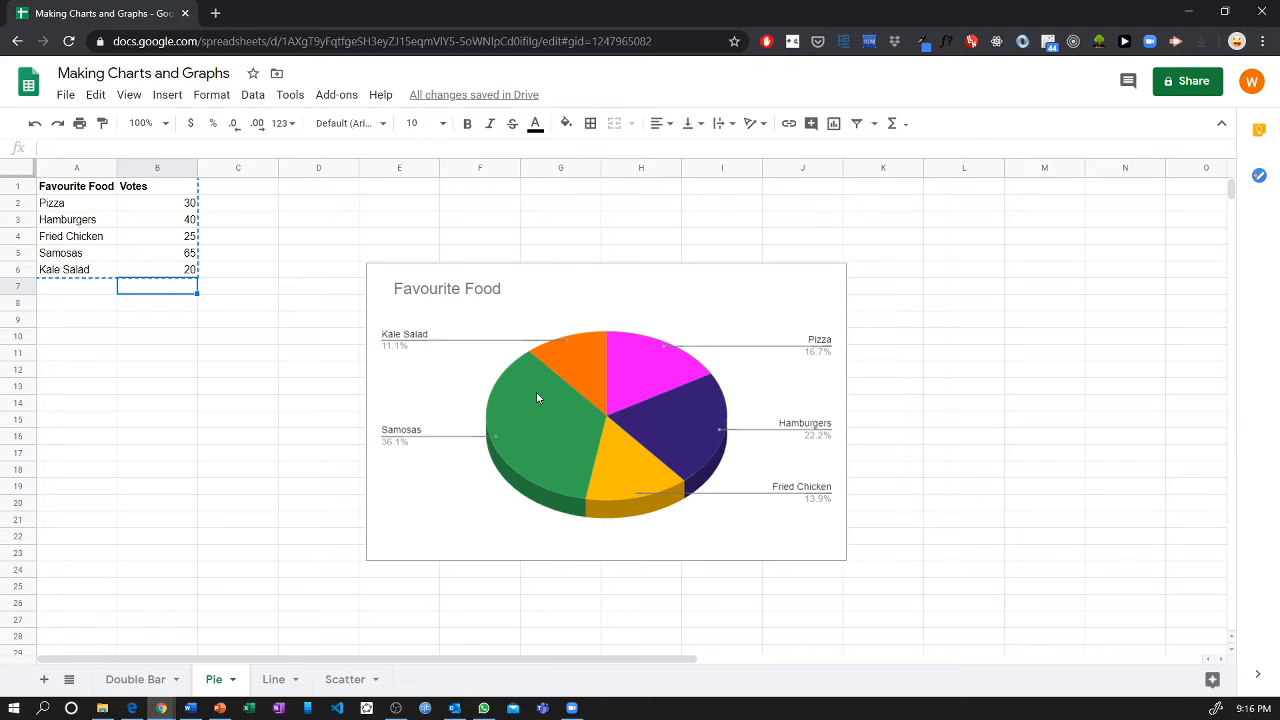
pyautogui.click(101, 291)
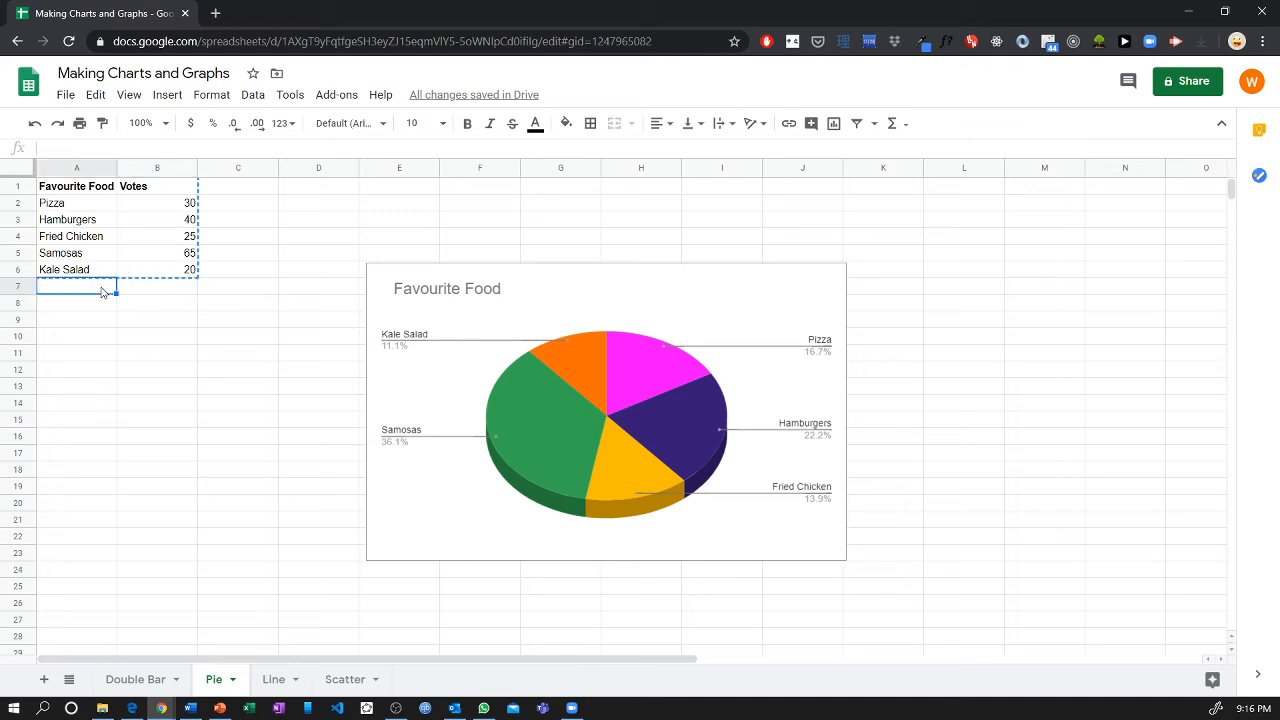
pyautogui.write('Total')
pyautogui.press('Tab')
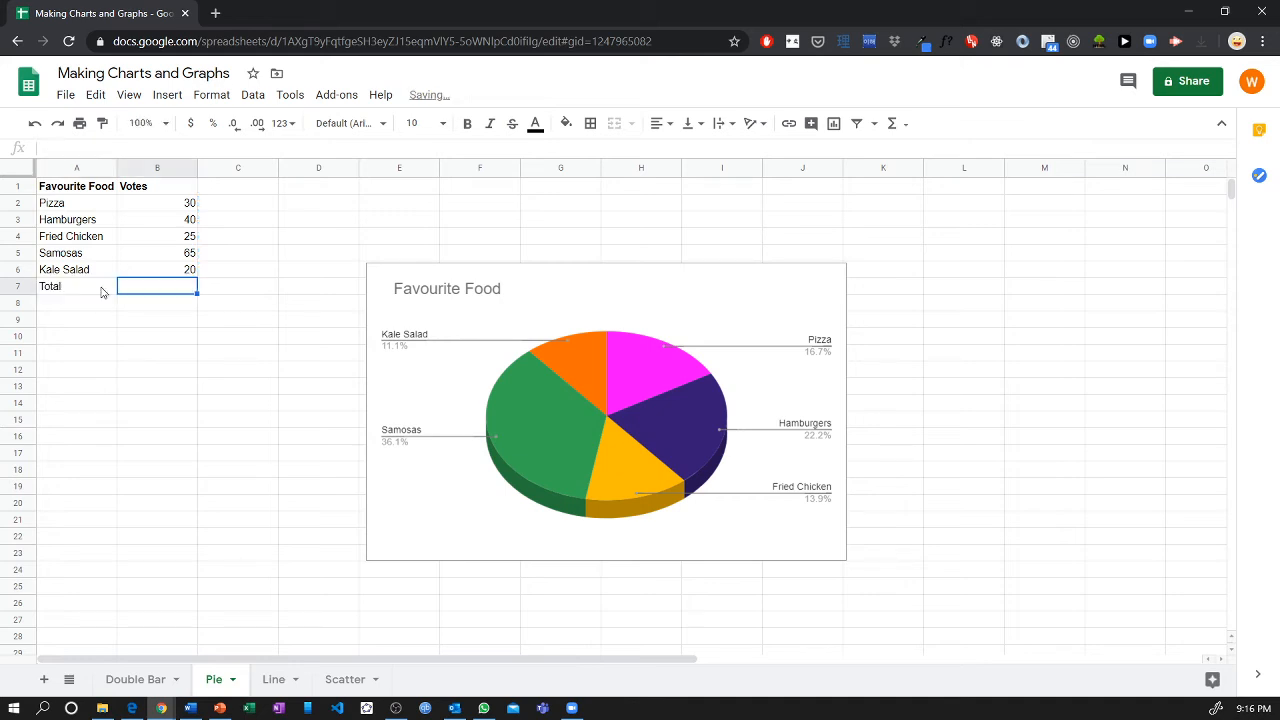
pyautogui.write('=')
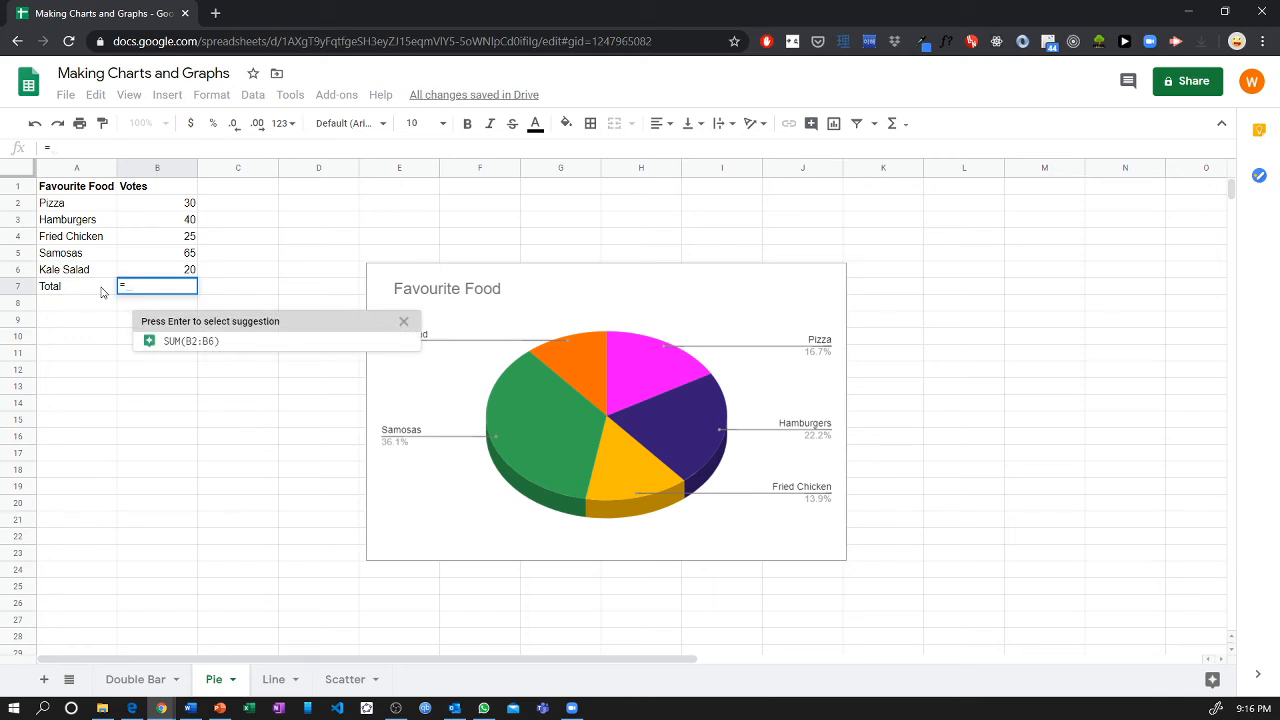
pyautogui.write('SUM(')
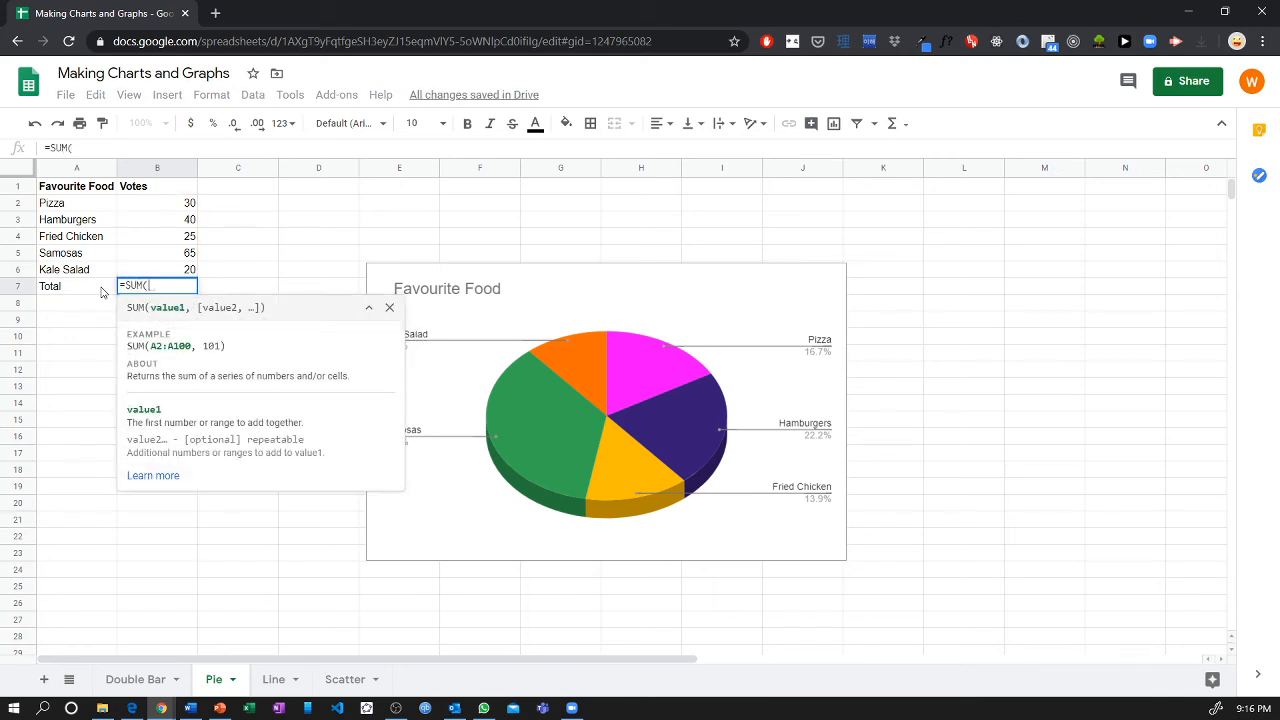
pyautogui.press('BackSpace')
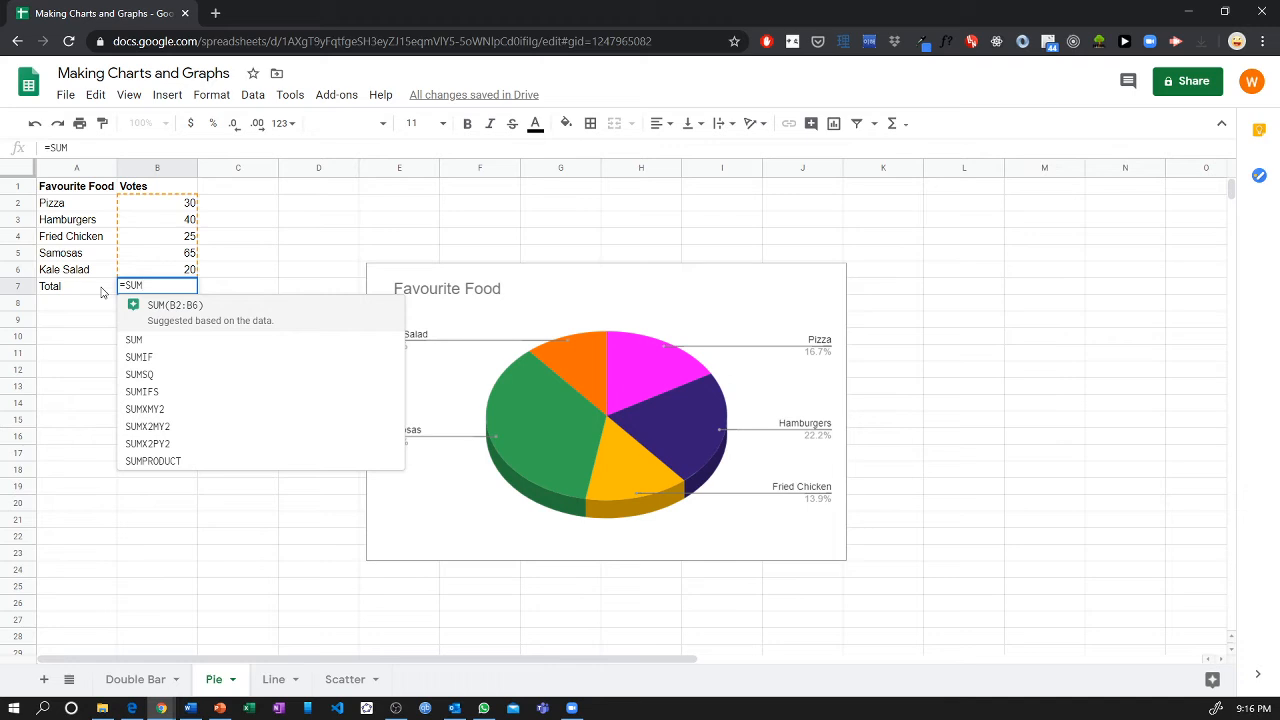
pyautogui.press('Tab')
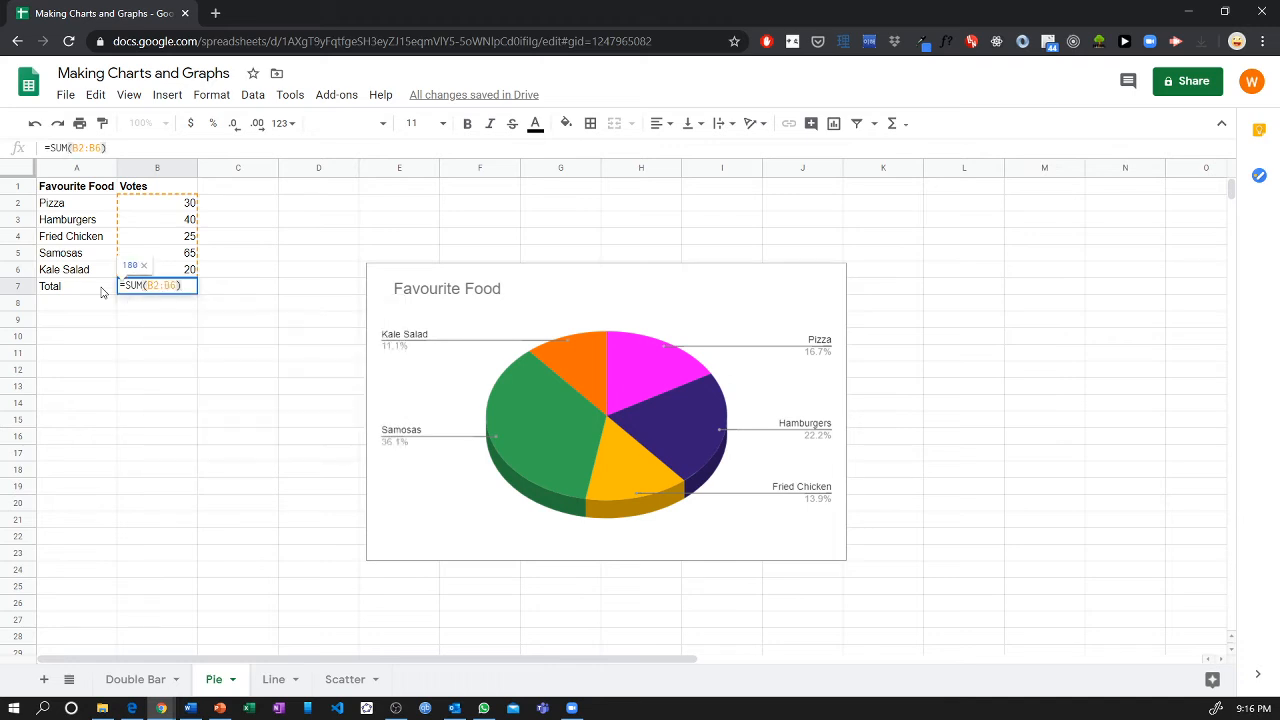
pyautogui.press('Return')
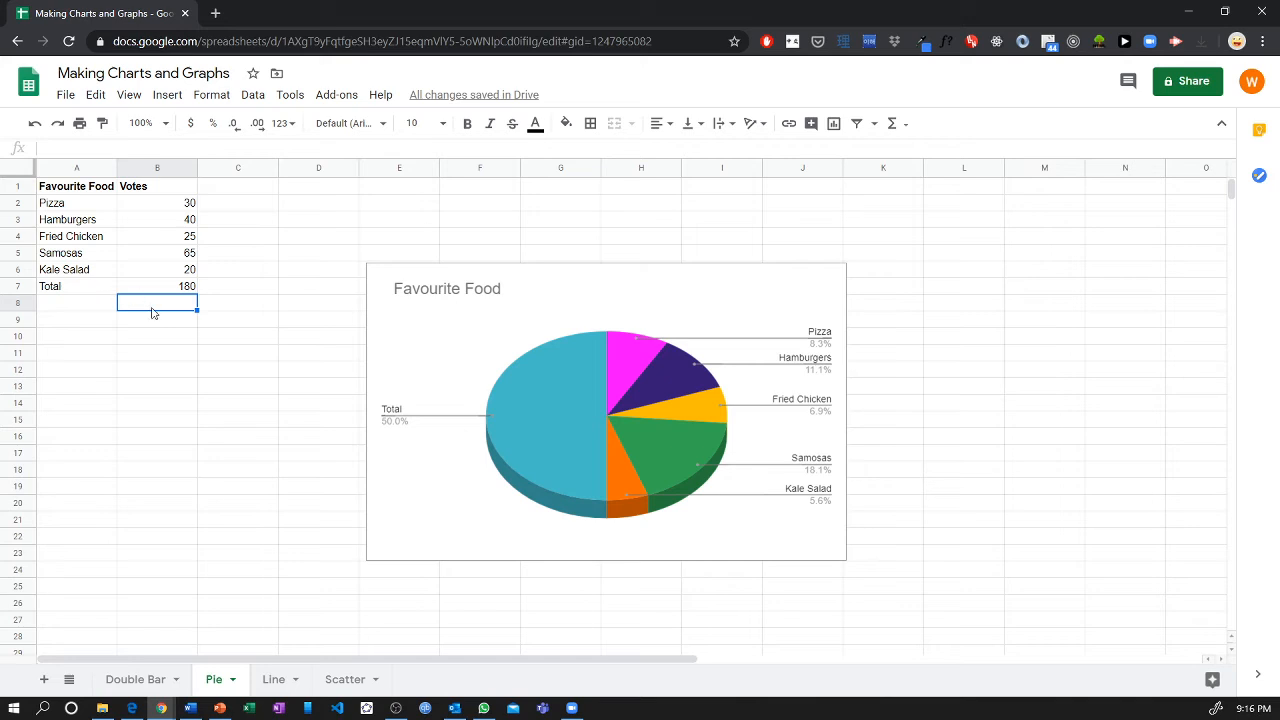
# Enter the label "One vote" in cell A9.
pyautogui.click(98, 322)
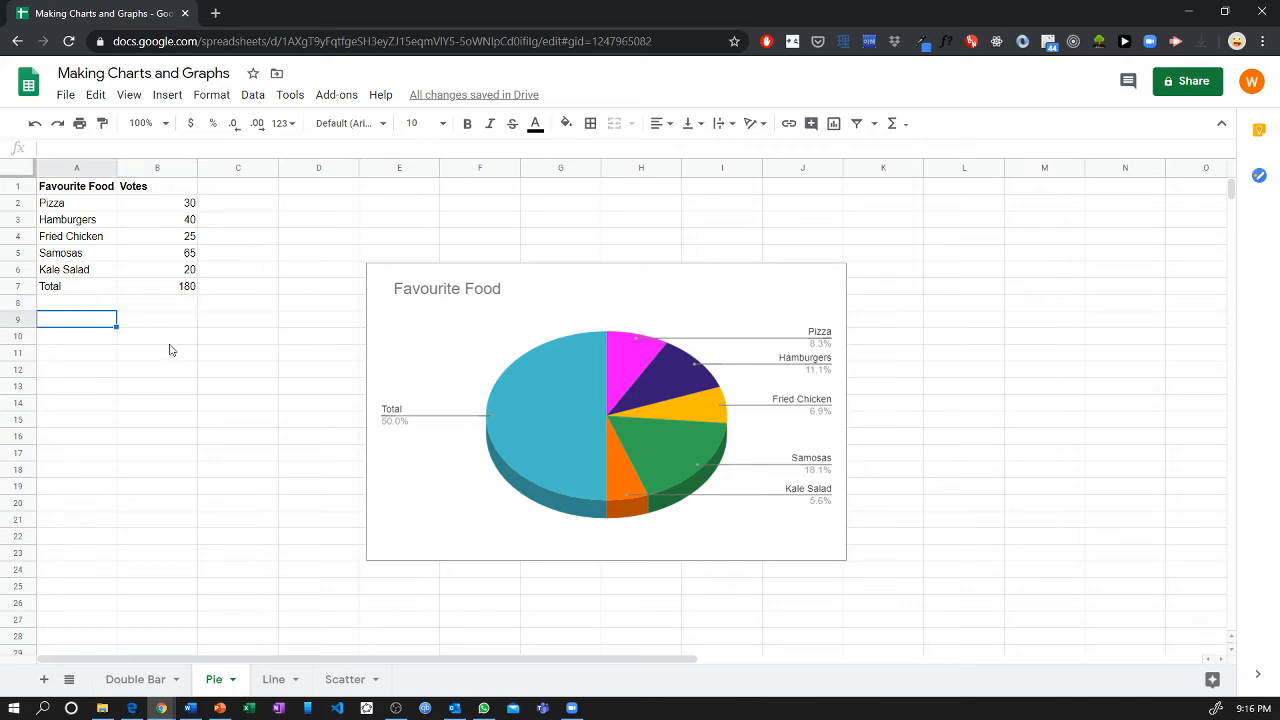
pyautogui.write('One vote')
pyautogui.press('Tab')
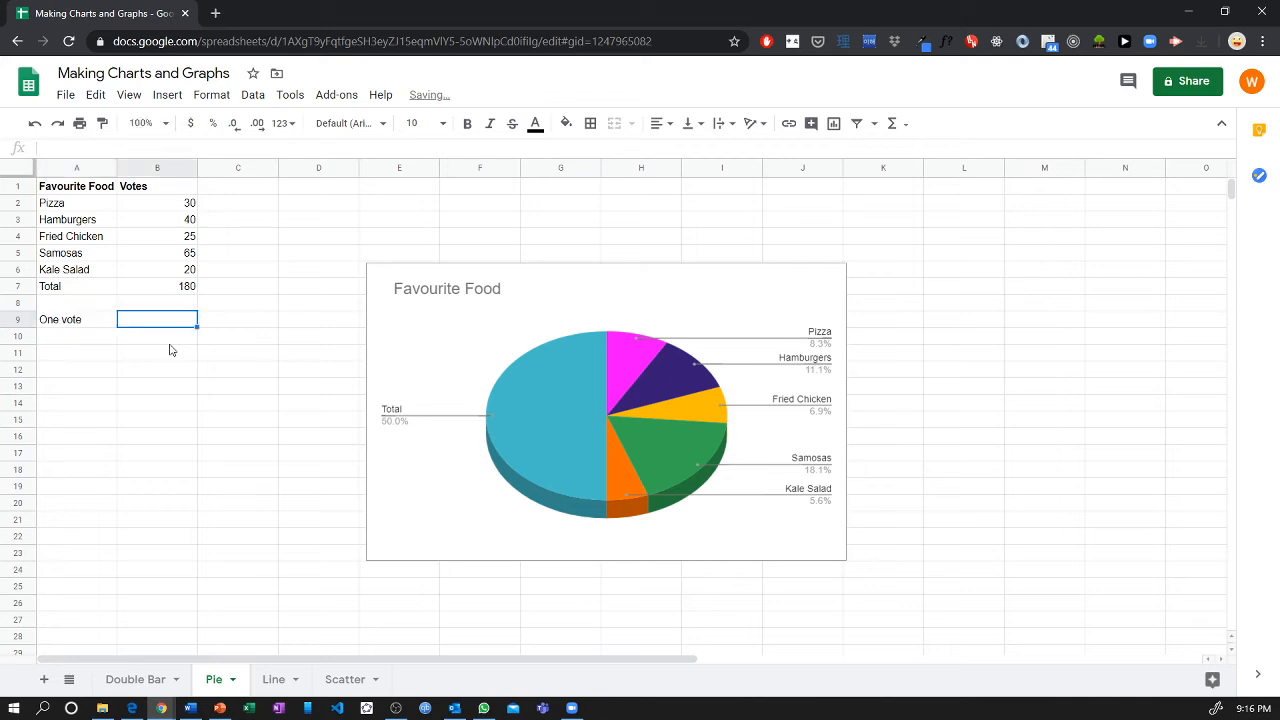
# Calculate the degrees per vote in B9 with the formula =360/B7.
pyautogui.write('=360/')
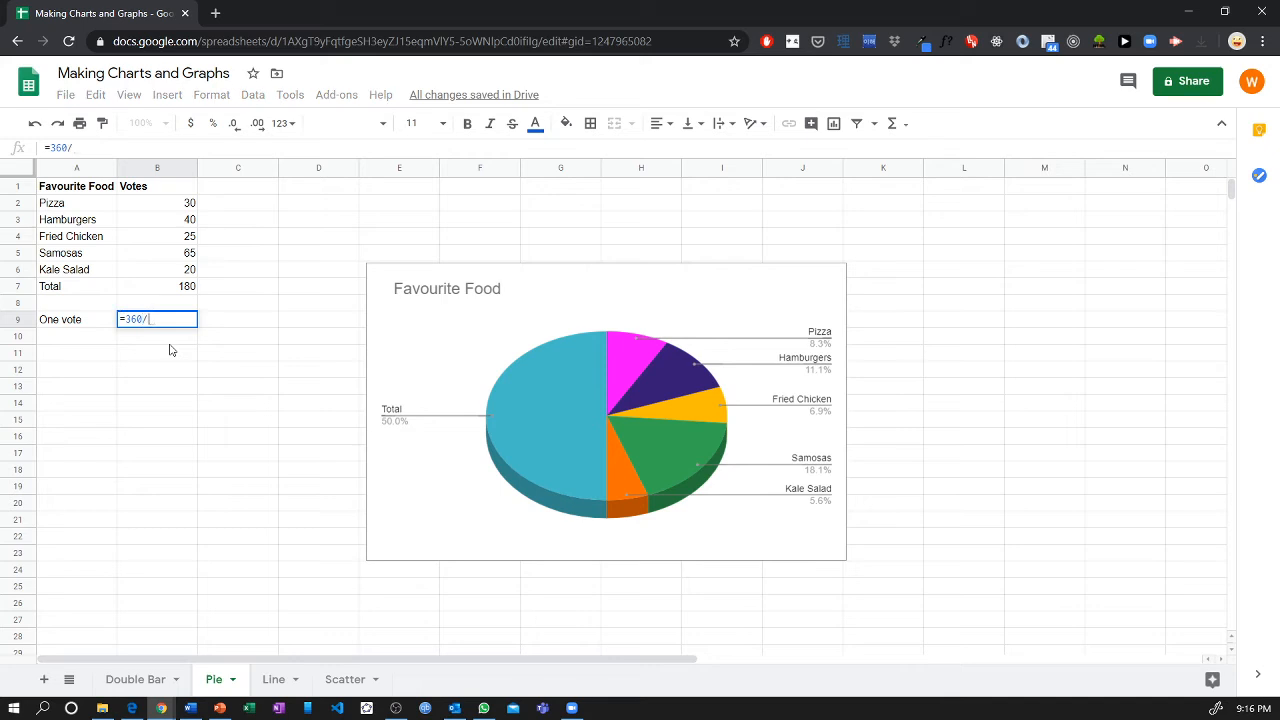
pyautogui.click(192, 287)
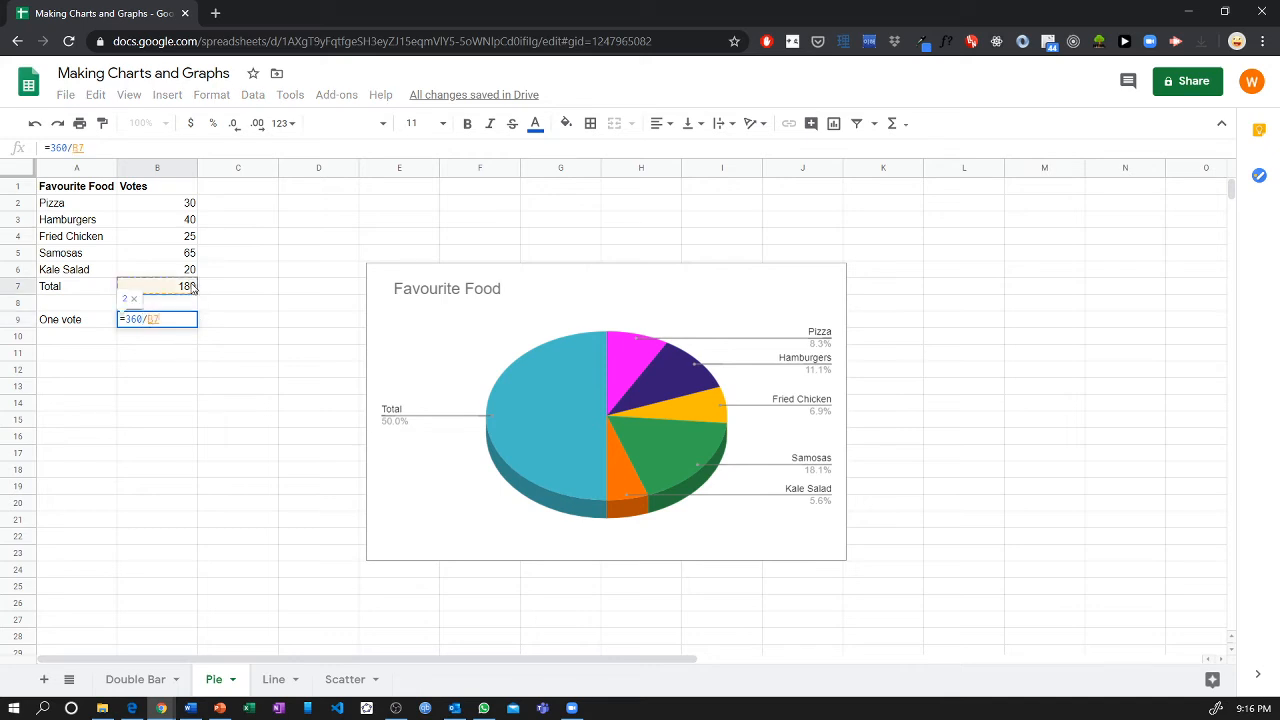
pyautogui.press('Return')
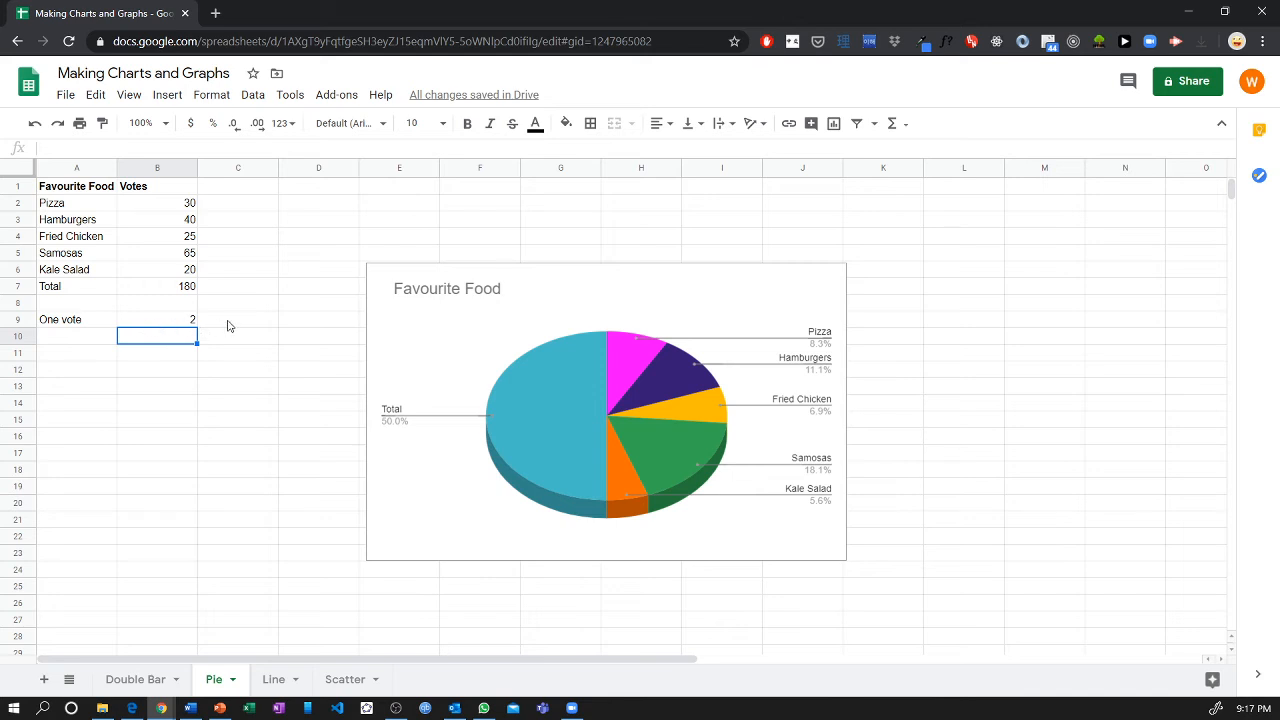
# Calculate the Pizza sector angle in C2 with =B2*2 and fill the formula down to C6.
pyautogui.click(215, 208)
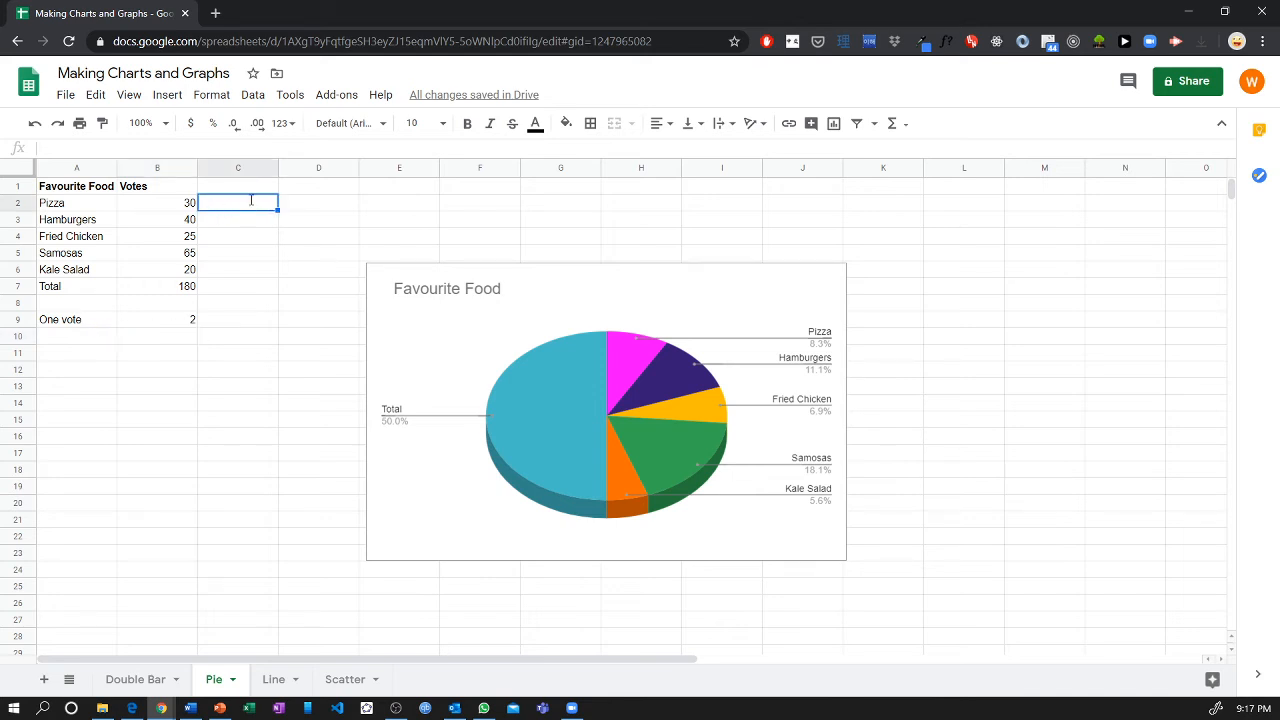
pyautogui.write('=')
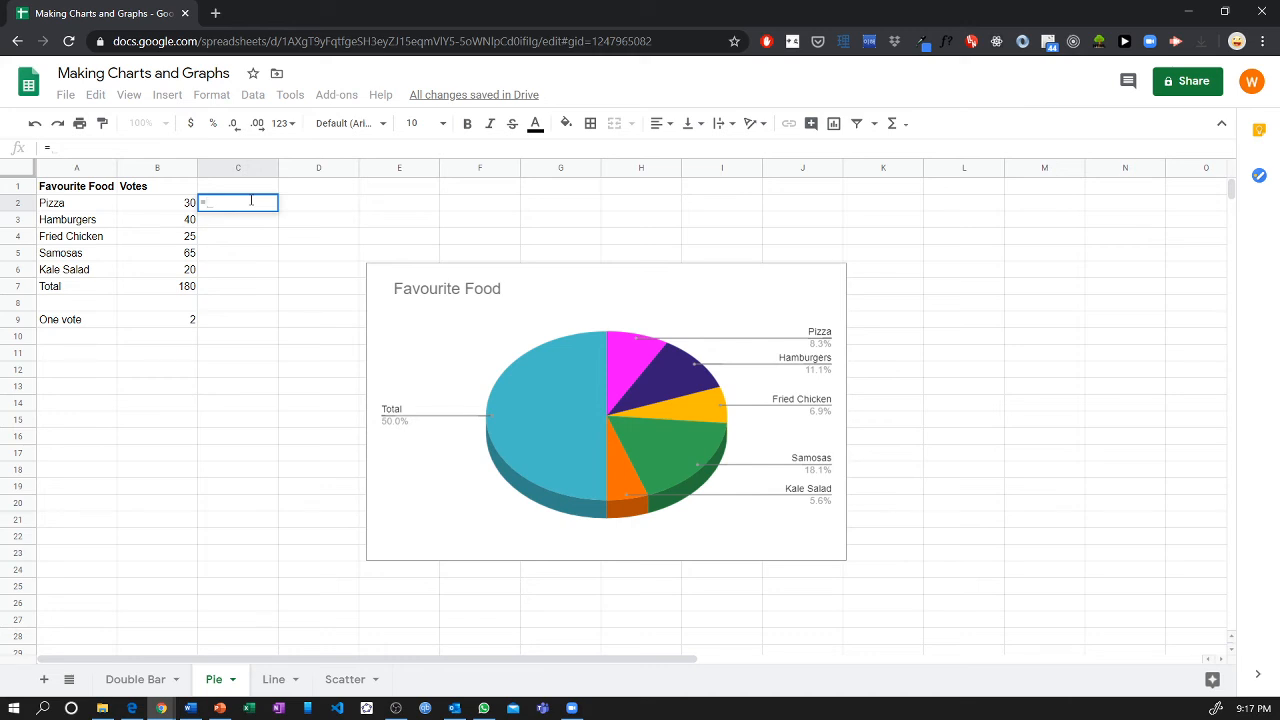
pyautogui.write('B2*2')
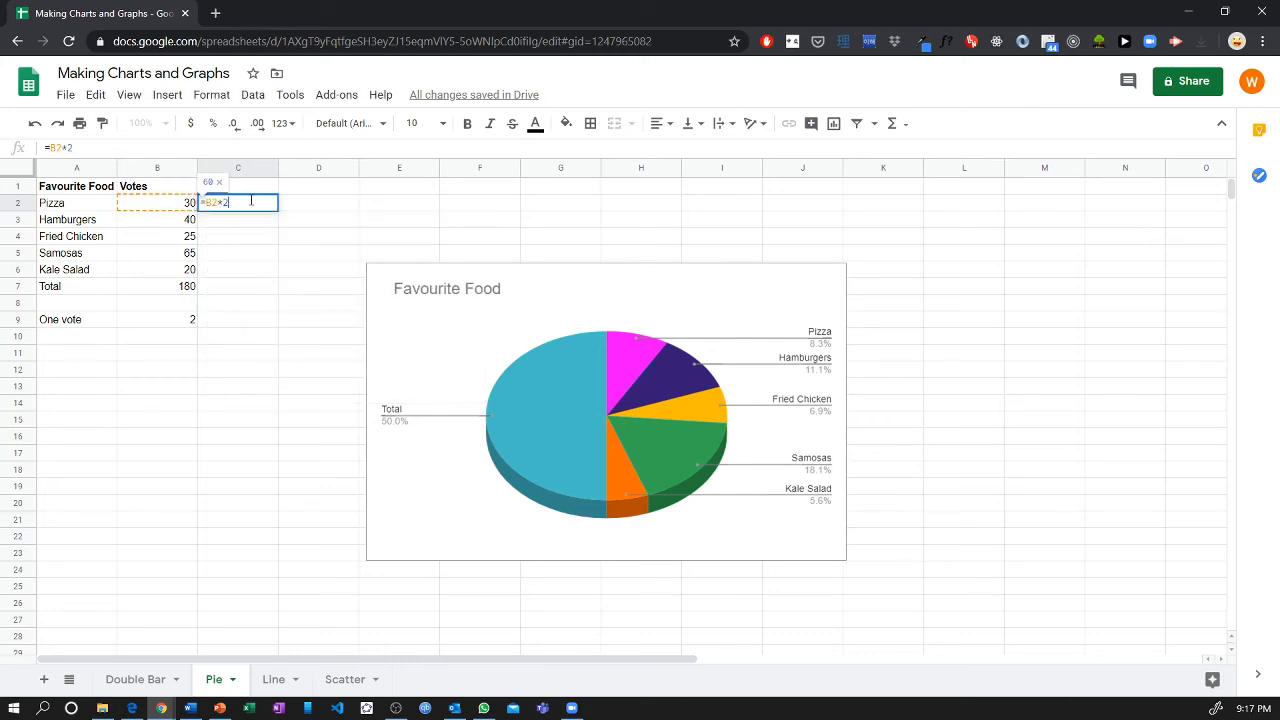
pyautogui.press('Return')
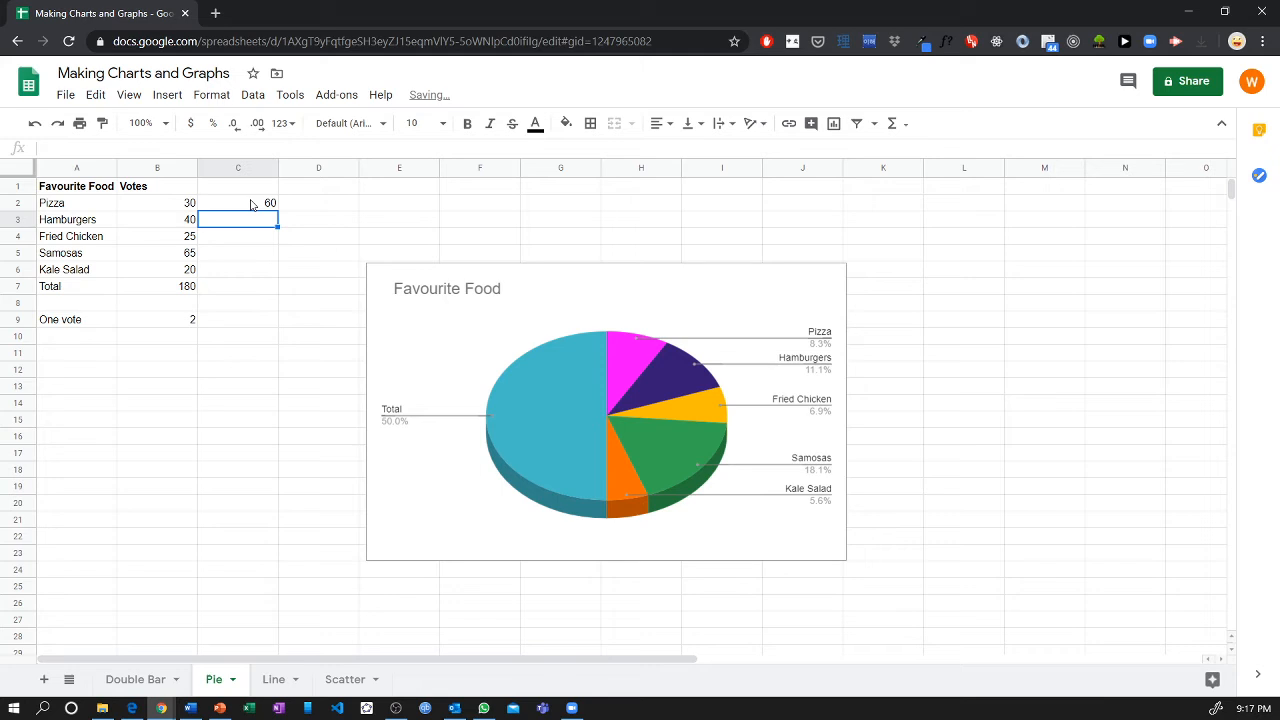
pyautogui.click(251, 204)
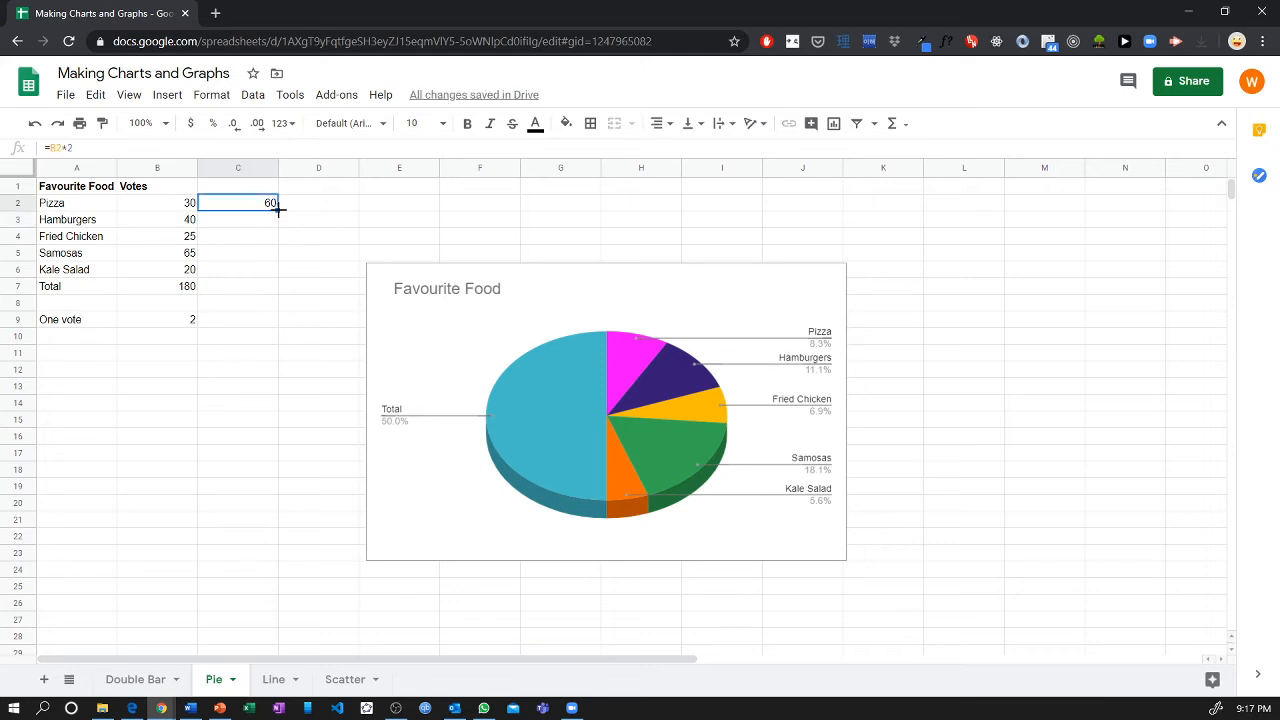
pyautogui.moveTo(278, 209); pyautogui.dragTo(270, 276)
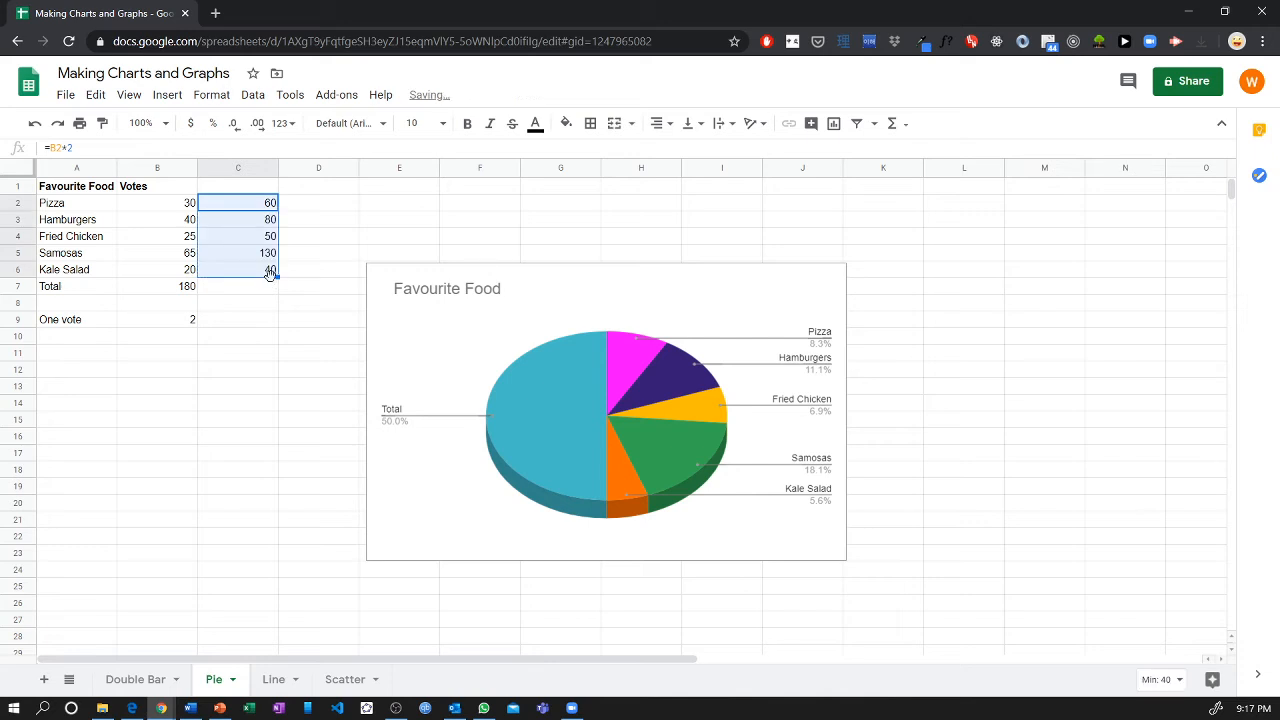
# Enter the bold header "Angle of Each Sector" in C1 and select the angles in C2:C6.
pyautogui.click(258, 191)
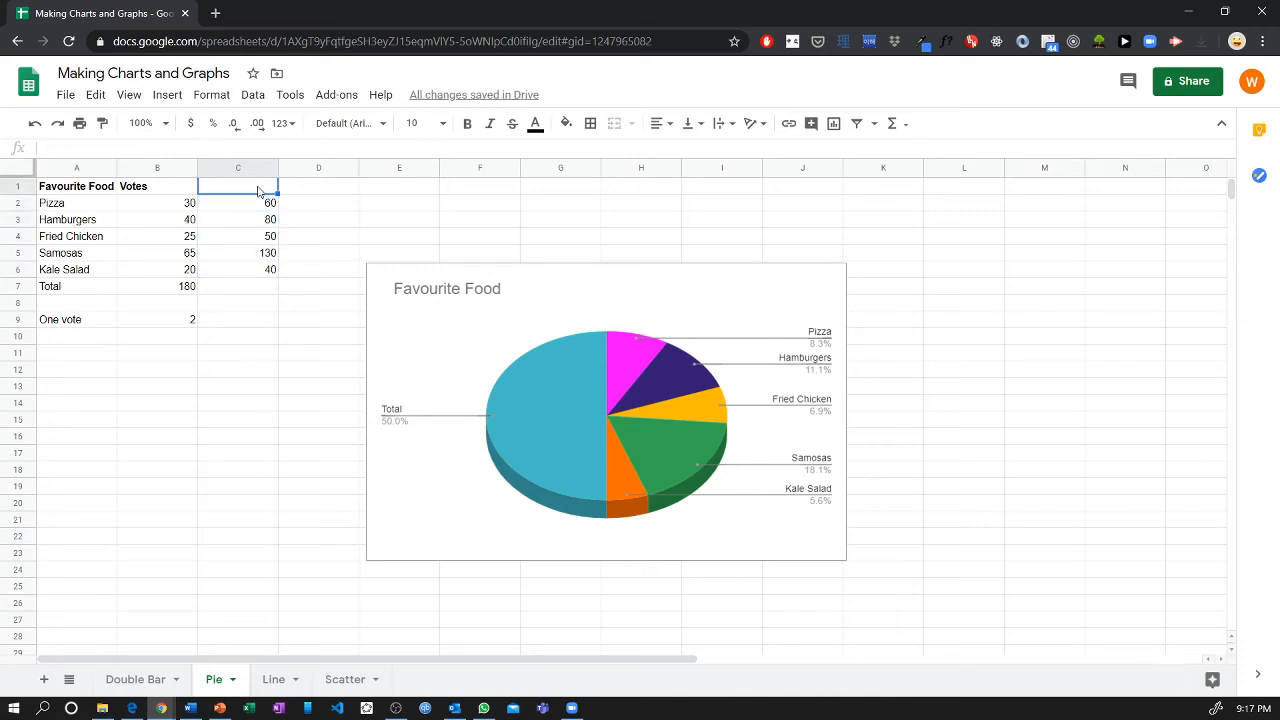
pyautogui.hotkey('ctrl', 'b')
pyautogui.write('An')
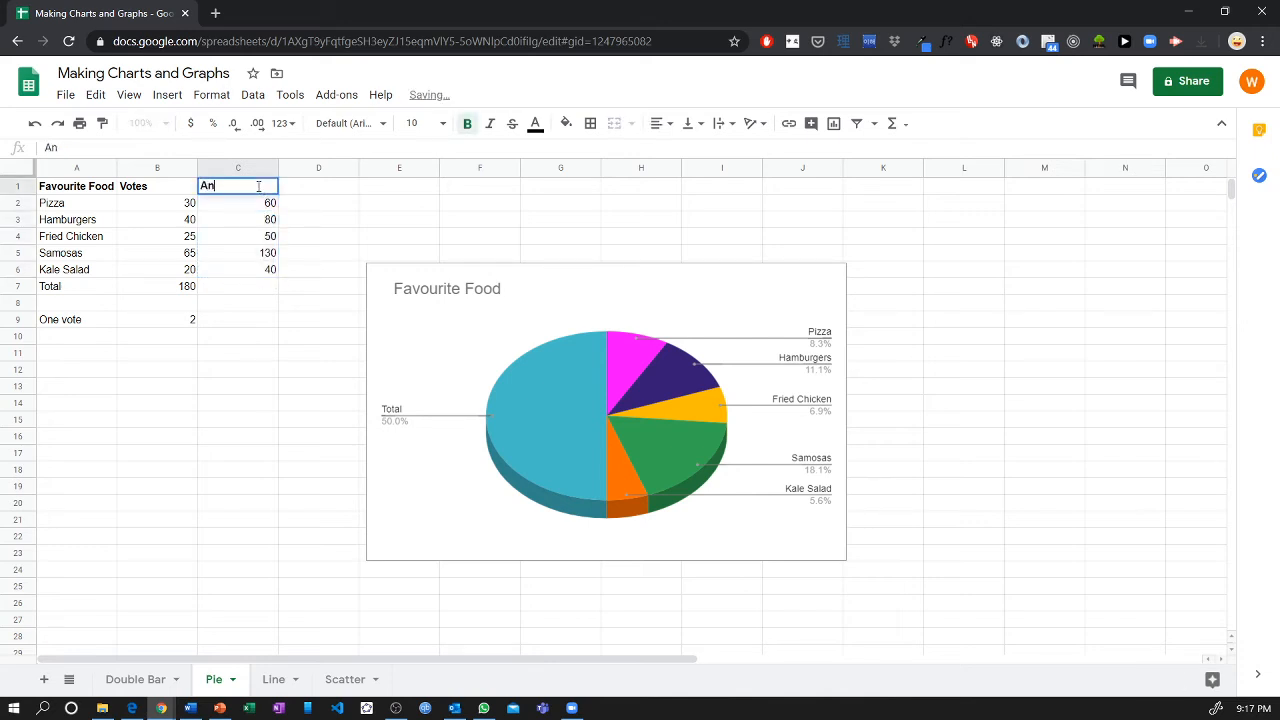
pyautogui.write('gle of Each Sector')
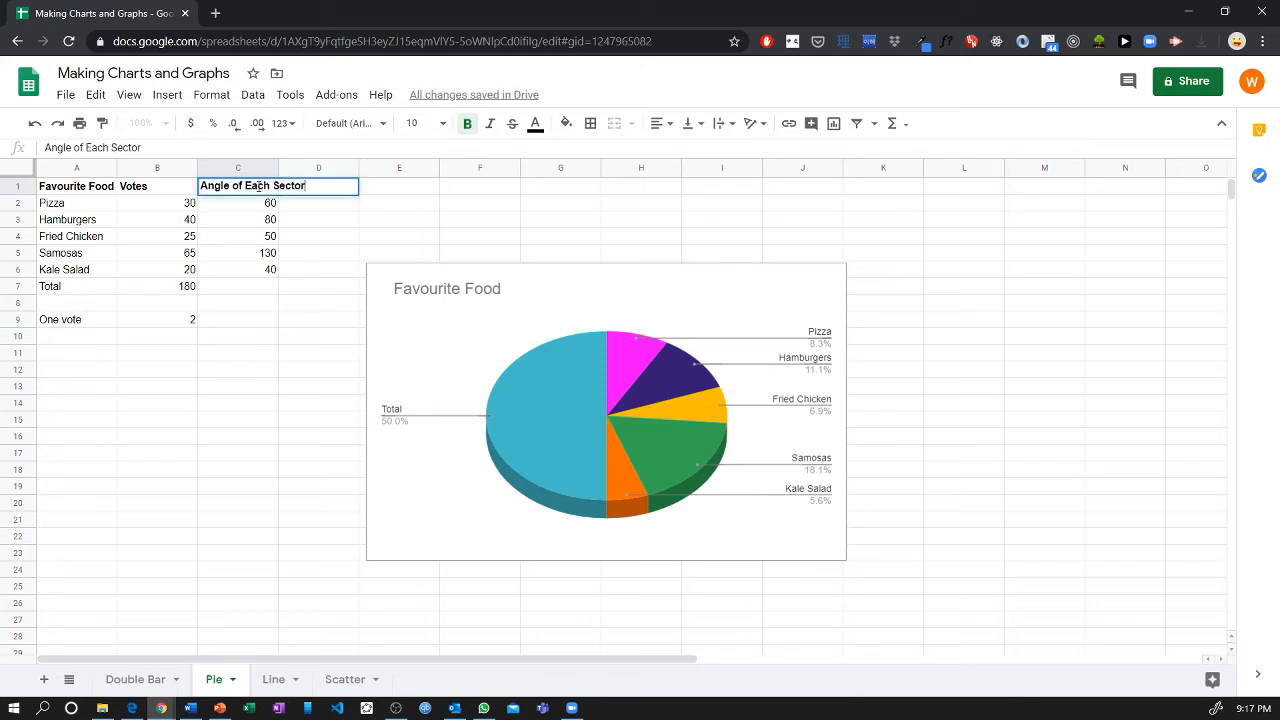
pyautogui.press('Return')
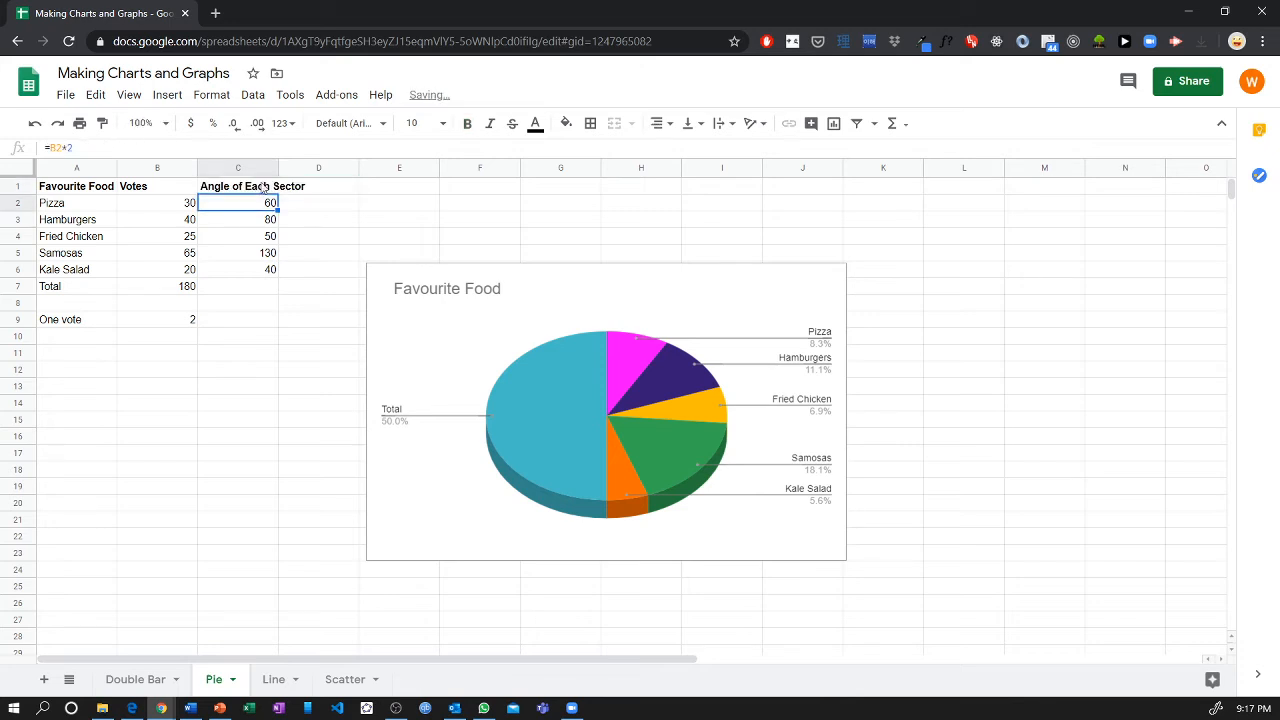
pyautogui.moveTo(273, 206); pyautogui.dragTo(268, 279)
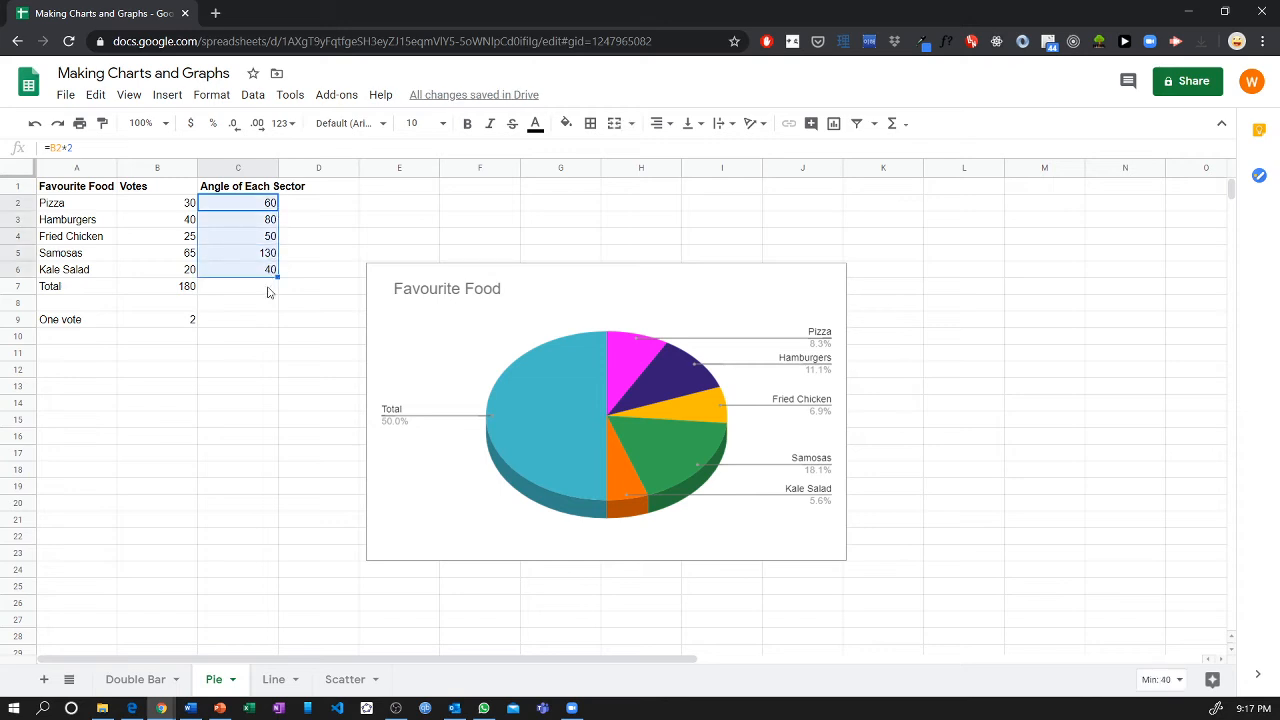
# Open the Line sheet and examine the source note and the column headers of the coronavirus data.
pyautogui.click(265, 303)
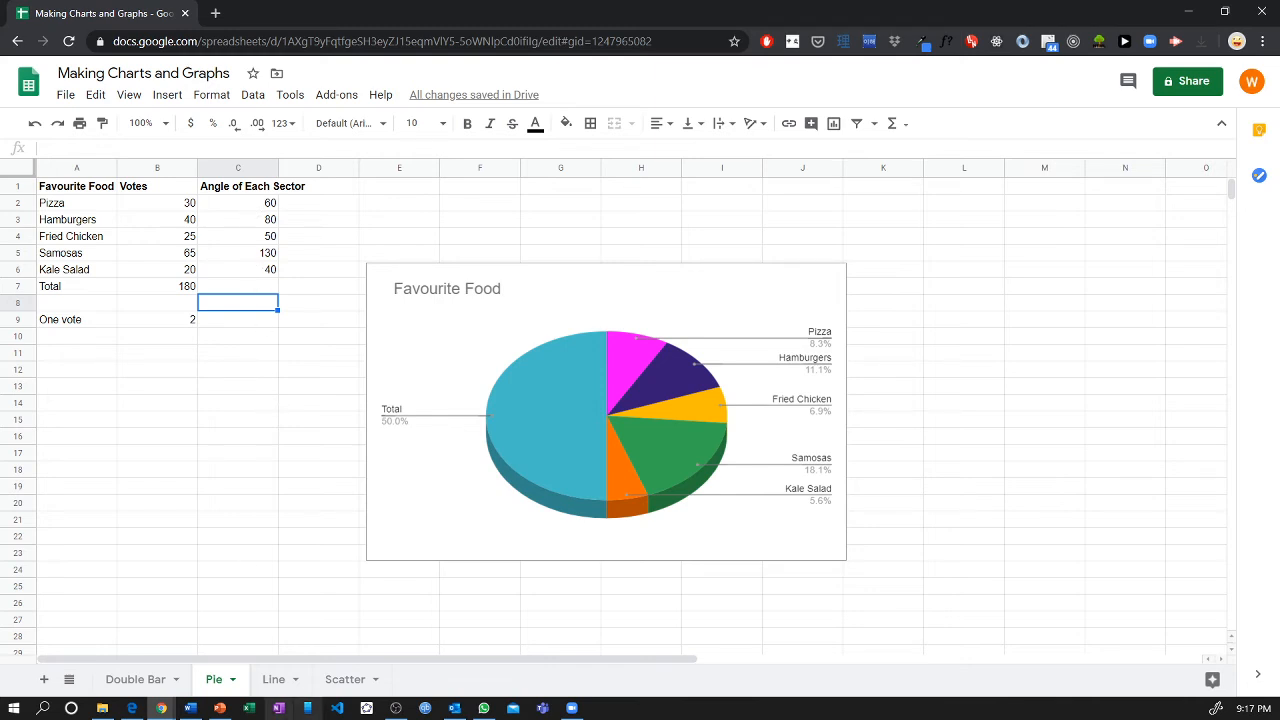
pyautogui.click(275, 688)
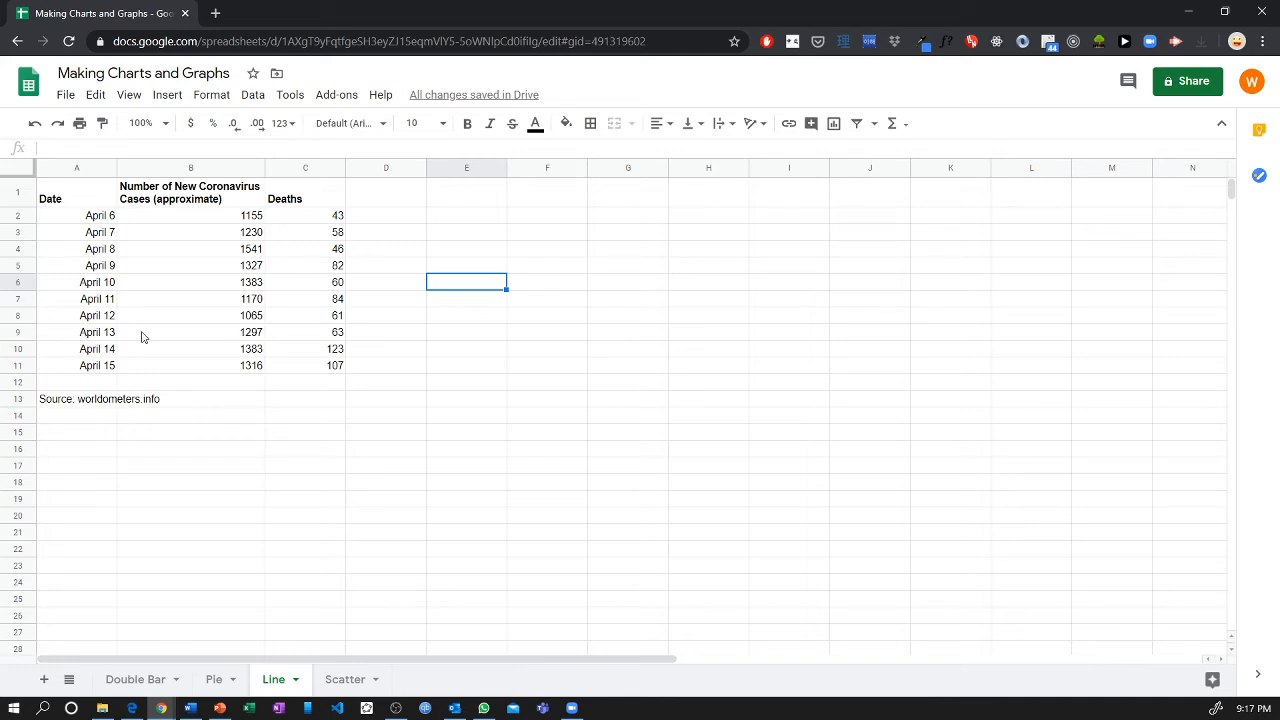
pyautogui.click(127, 402)
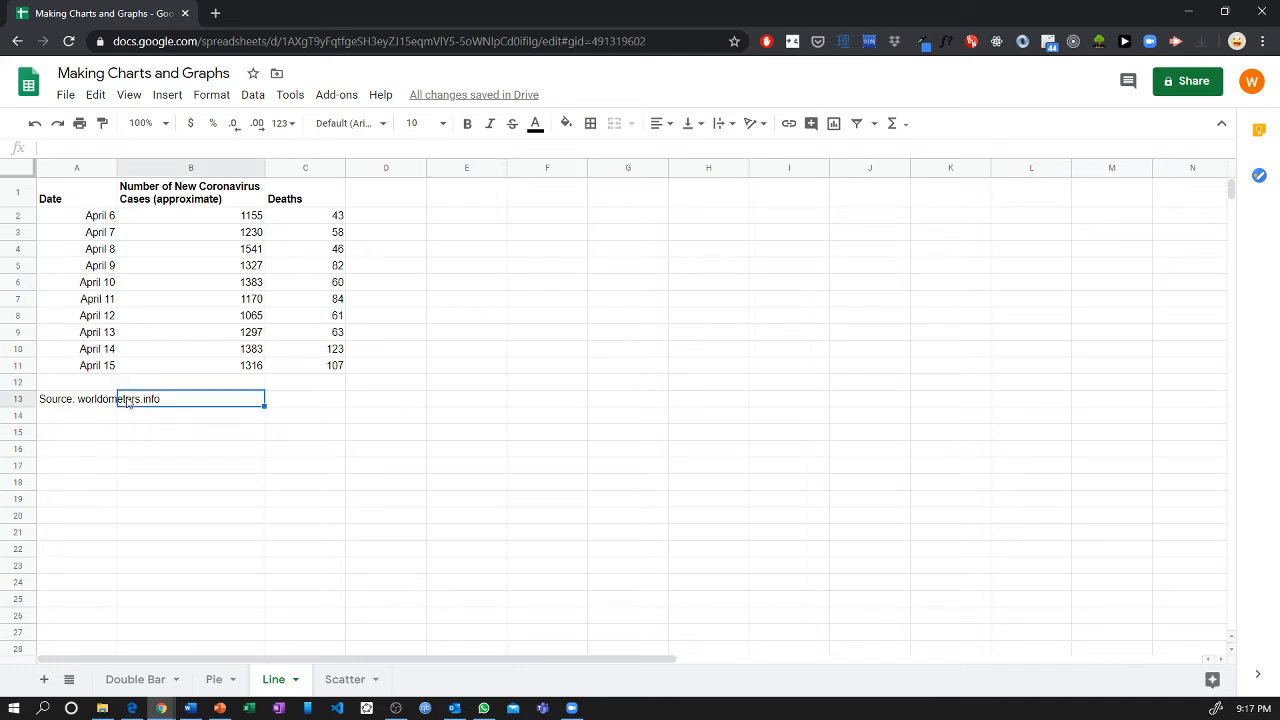
pyautogui.click(95, 400)
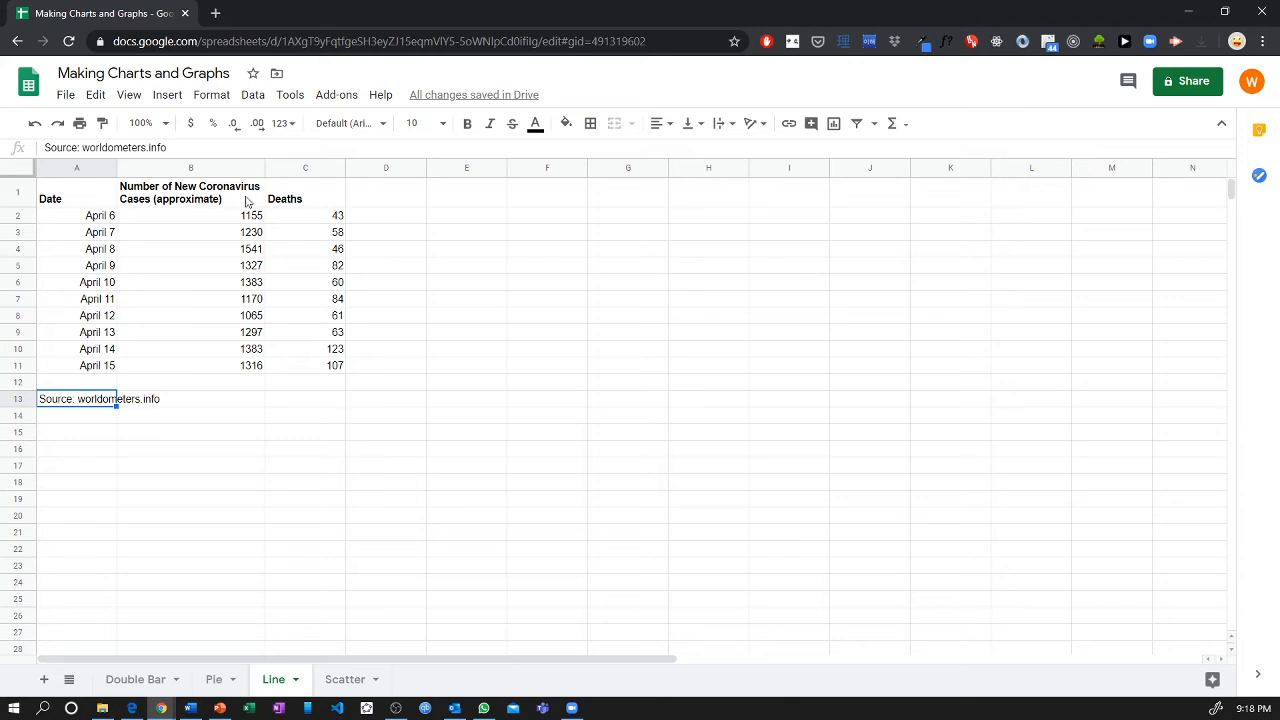
pyautogui.click(310, 200)
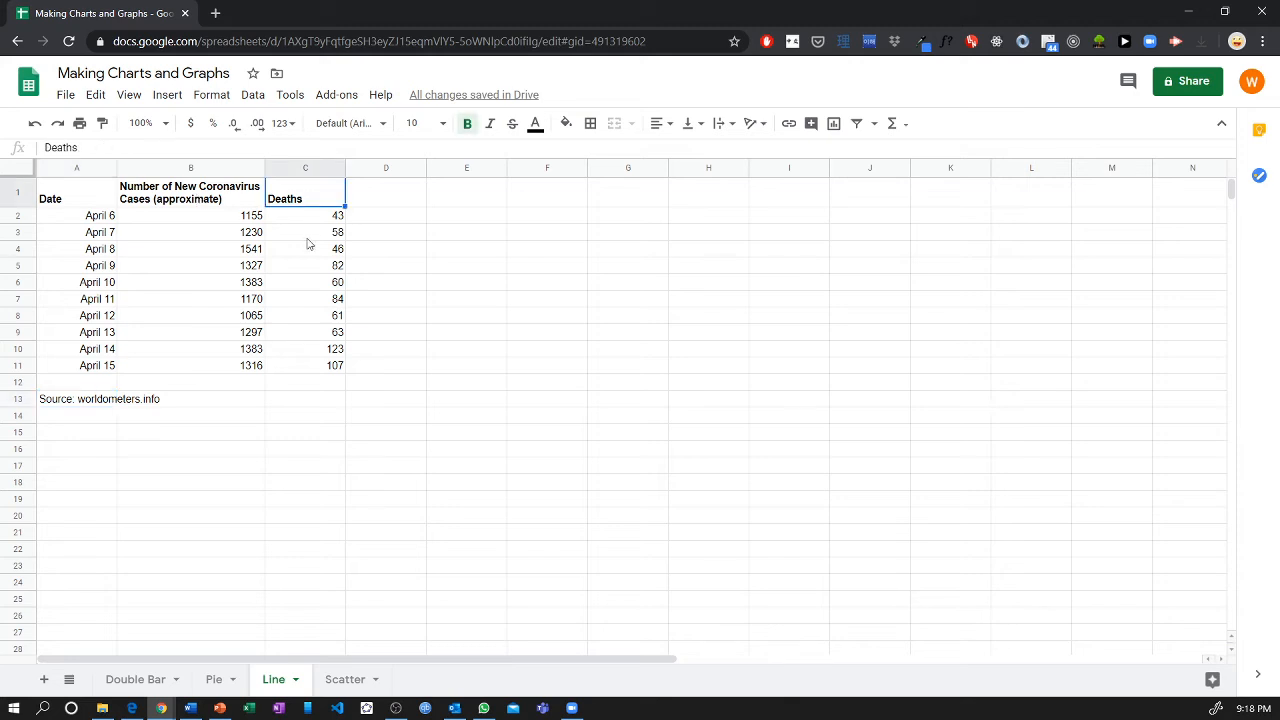
pyautogui.click(90, 194)
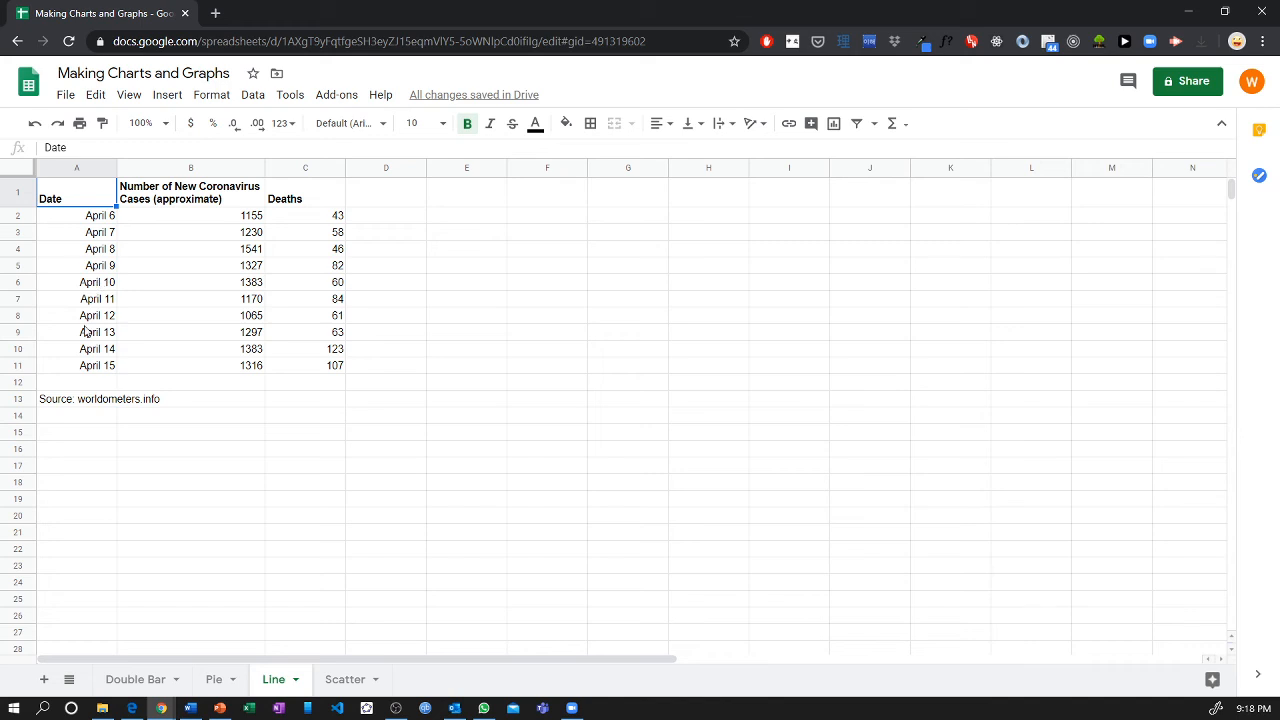
pyautogui.click(395, 302)
# Try a line chart of only the Date and new cases columns, A1:B11, and delete it.
pyautogui.moveTo(90, 197); pyautogui.dragTo(195, 369)
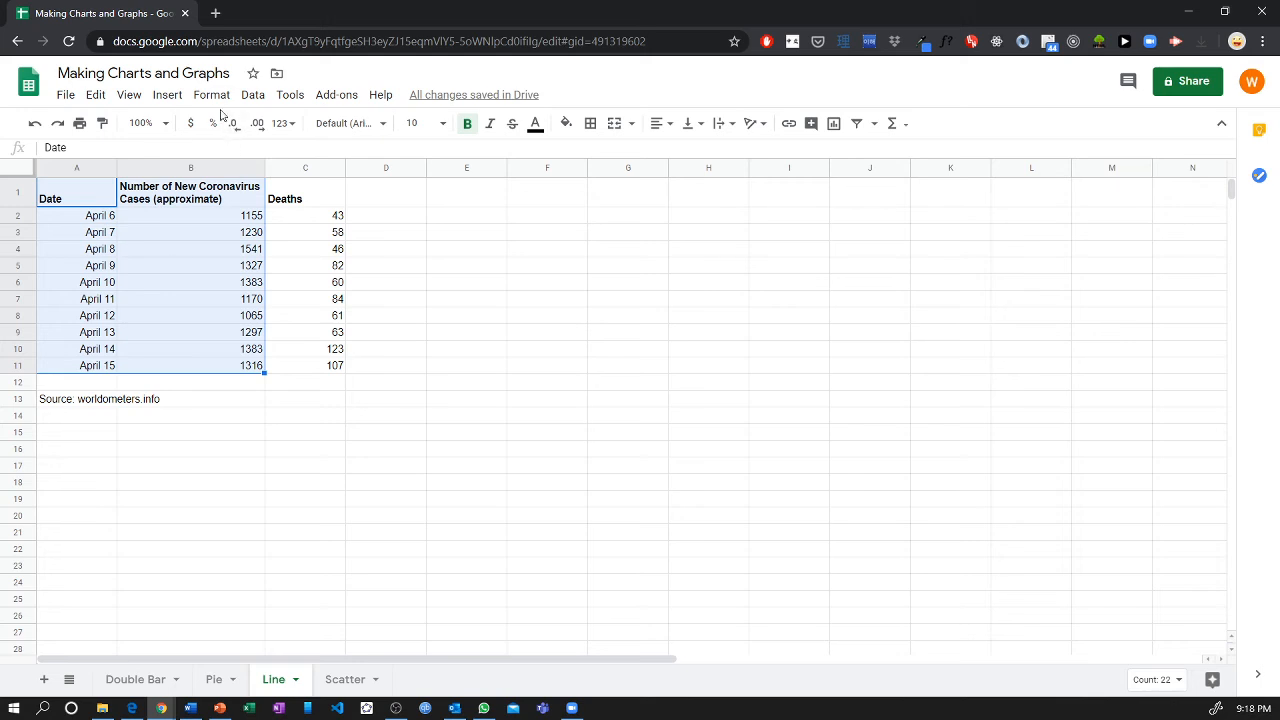
pyautogui.click(158, 97)
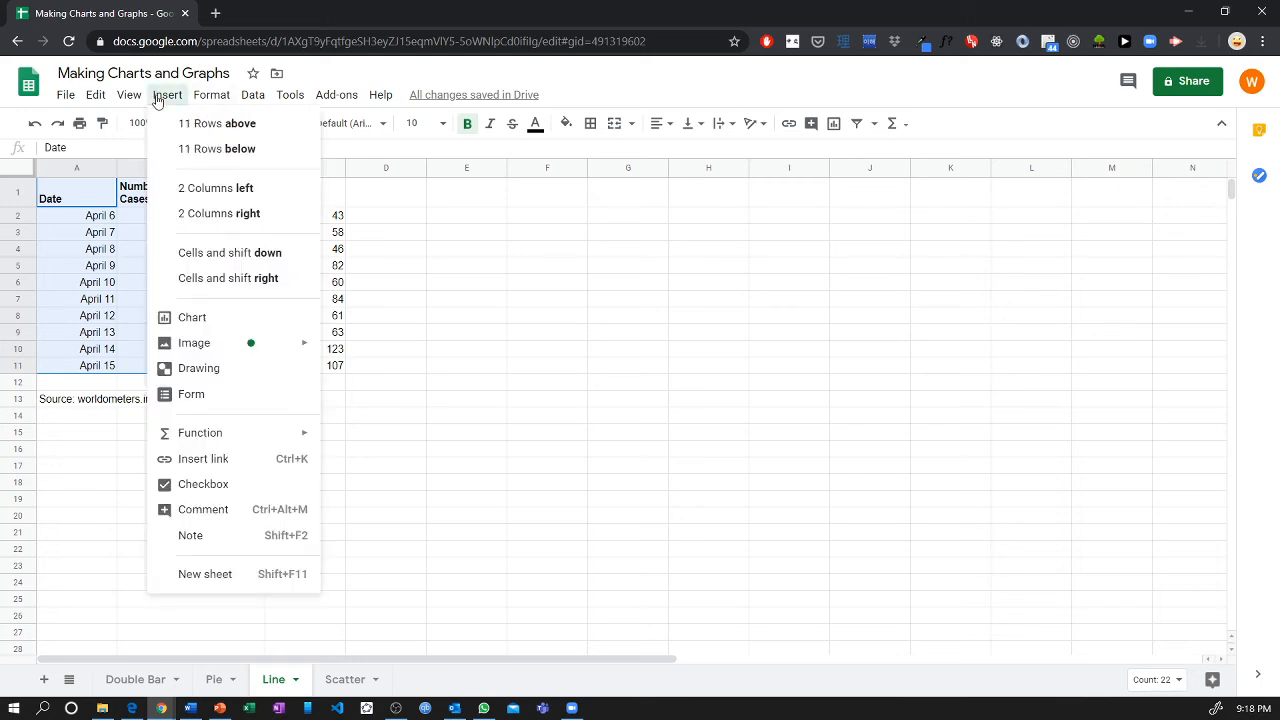
pyautogui.click(219, 317)
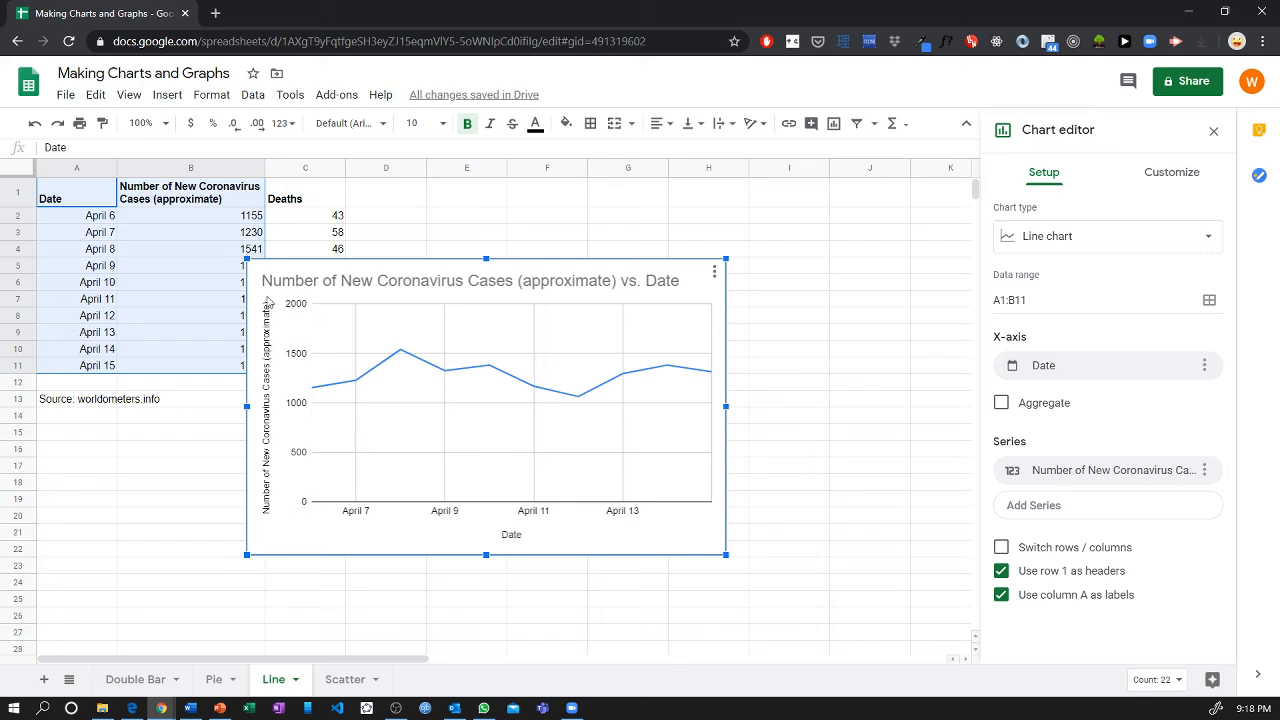
pyautogui.press('Delete')
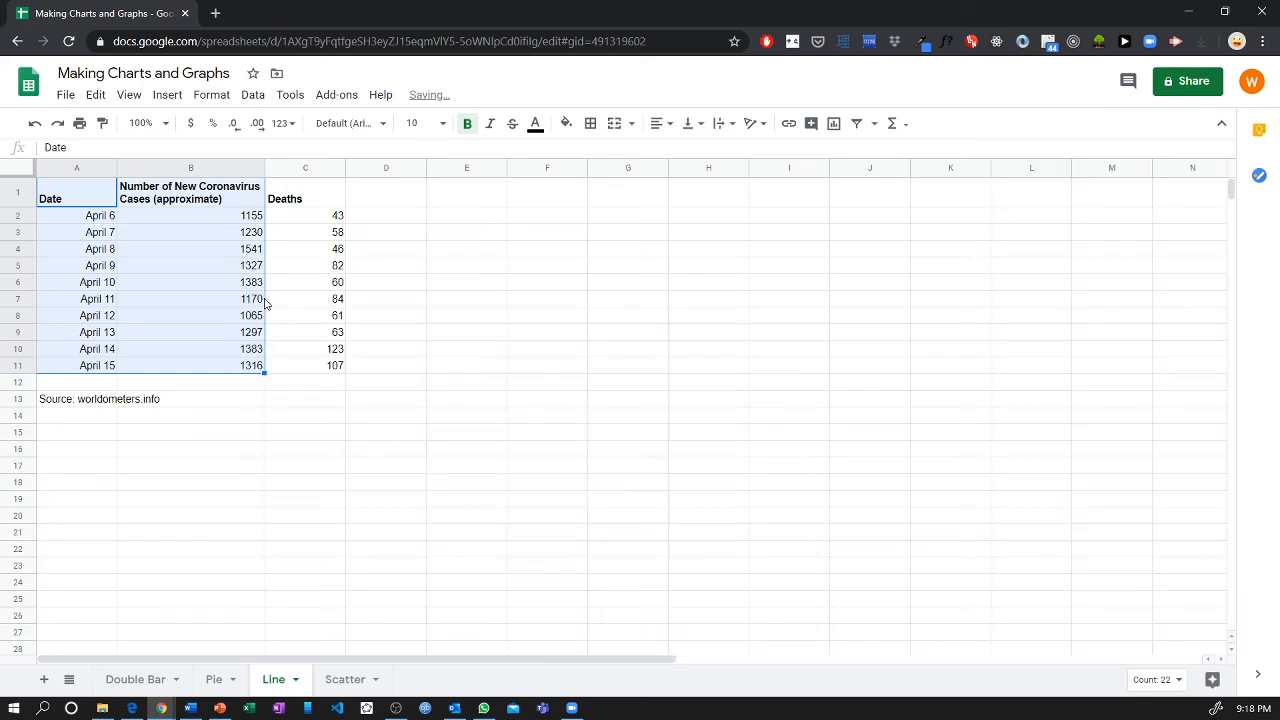
# Insert a line chart of the dates, new coronavirus cases and deaths from A1:C11.
pyautogui.click(70, 198)
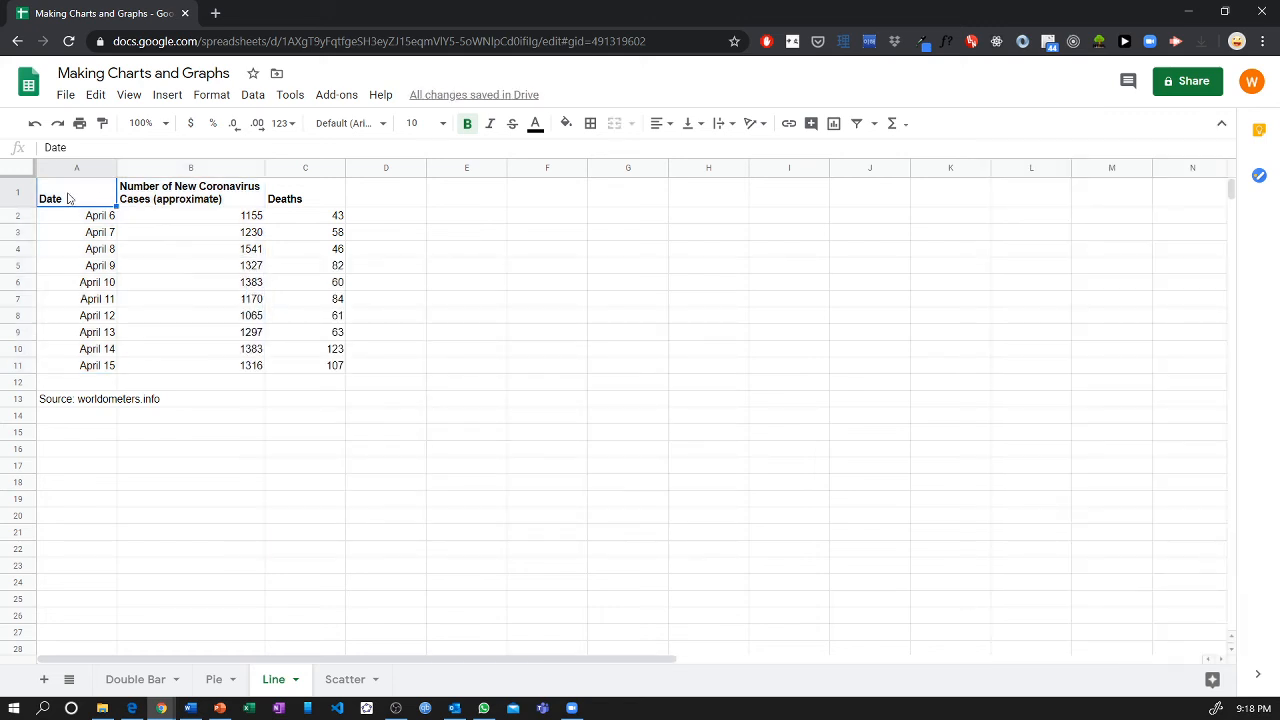
pyautogui.moveTo(70, 198); pyautogui.dragTo(291, 366)
pyautogui.click(166, 96)
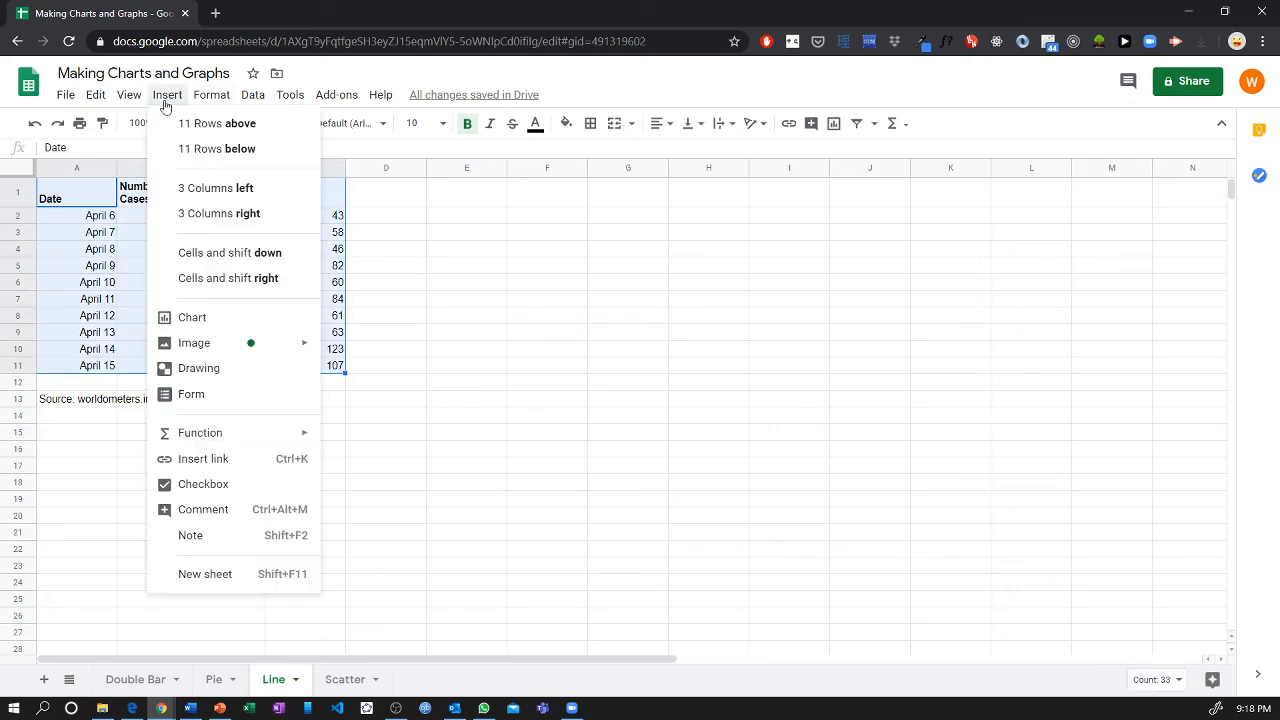
pyautogui.click(214, 327)
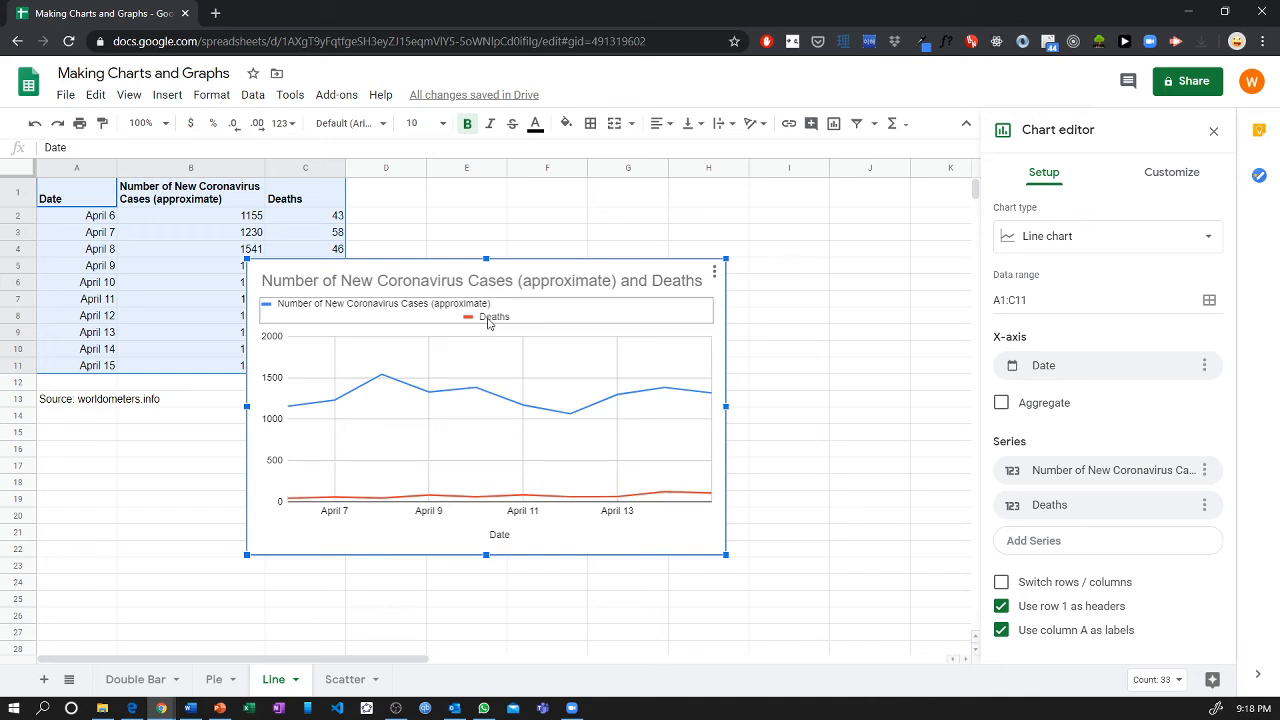
# Turn on the Smooth chart style for the lines of the coronavirus cases and deaths chart.
pyautogui.click(1179, 178)
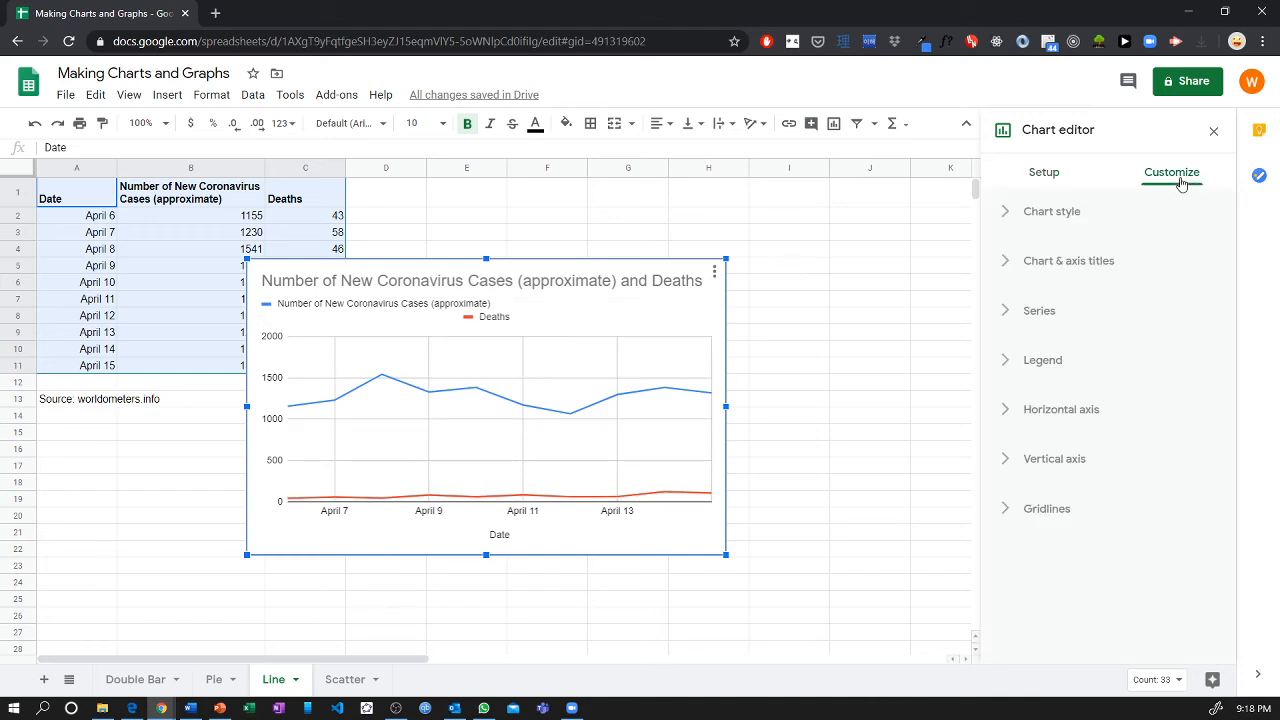
pyautogui.click(1154, 219)
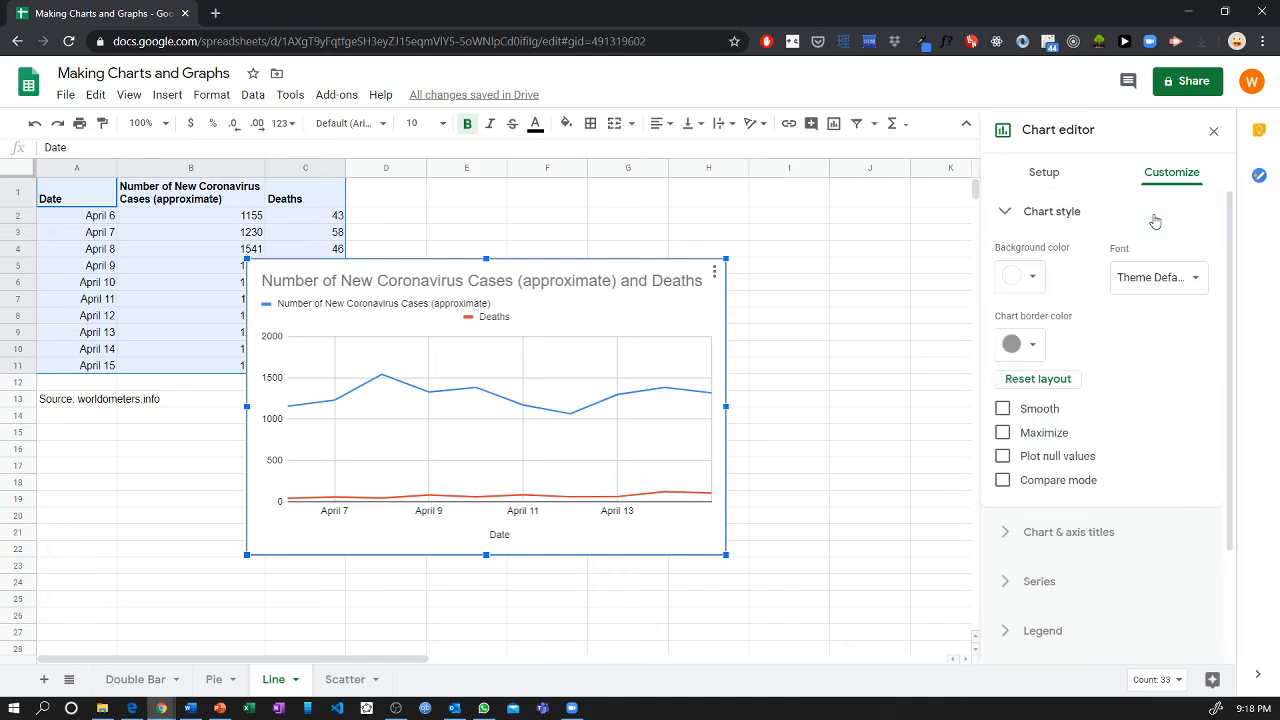
pyautogui.click(1004, 409)
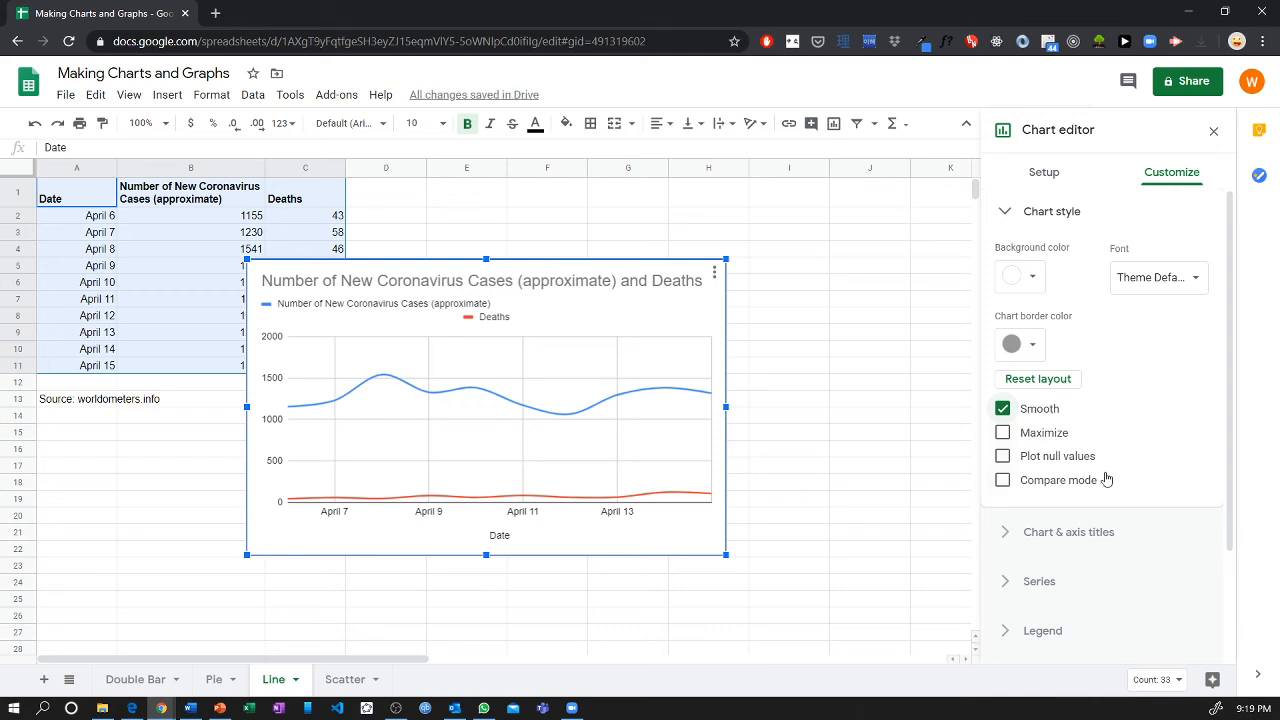
# Try the Maximize chart style on the coronavirus line chart and turn it back off.
pyautogui.scroll(-2, 1124, 426)
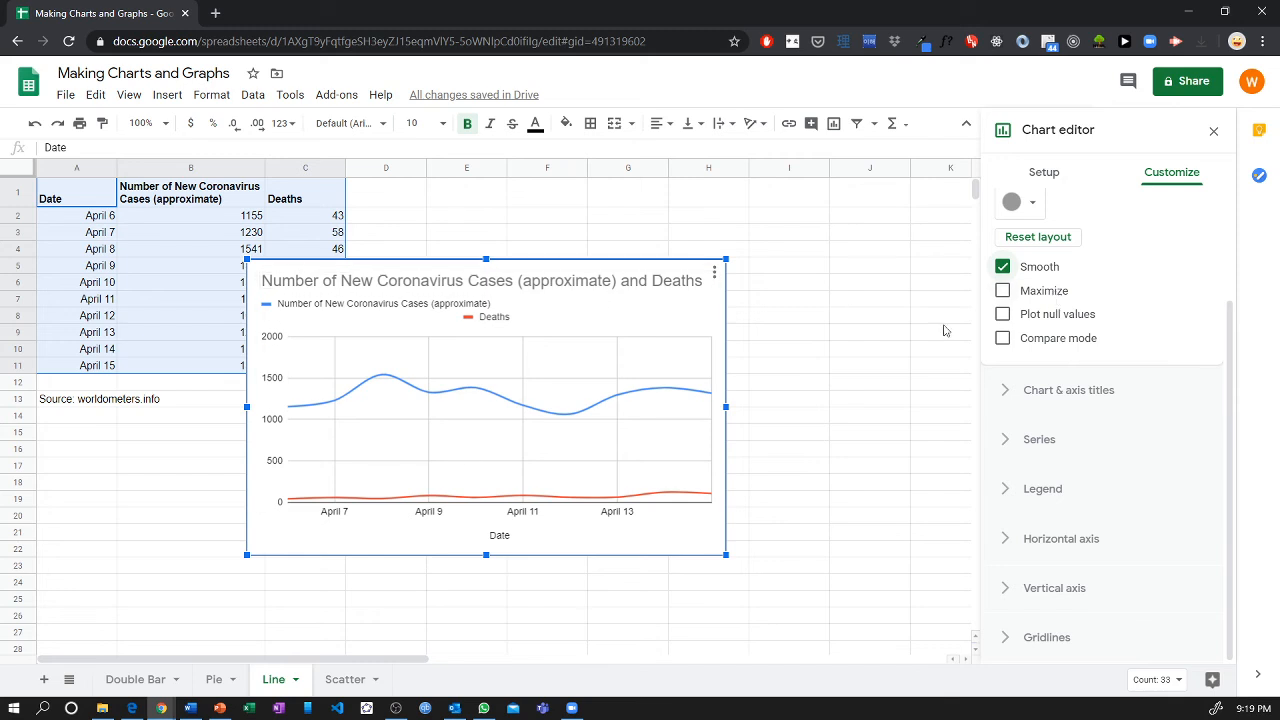
pyautogui.click(1027, 292)
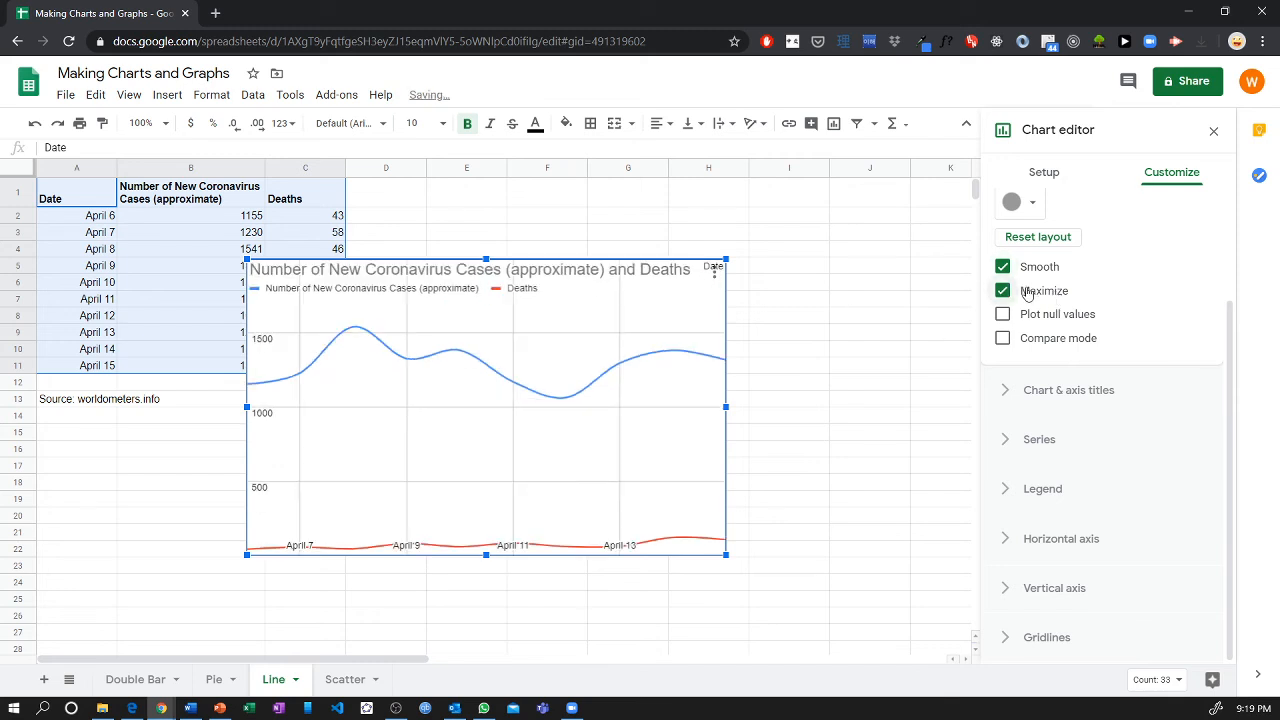
pyautogui.click(1027, 292)
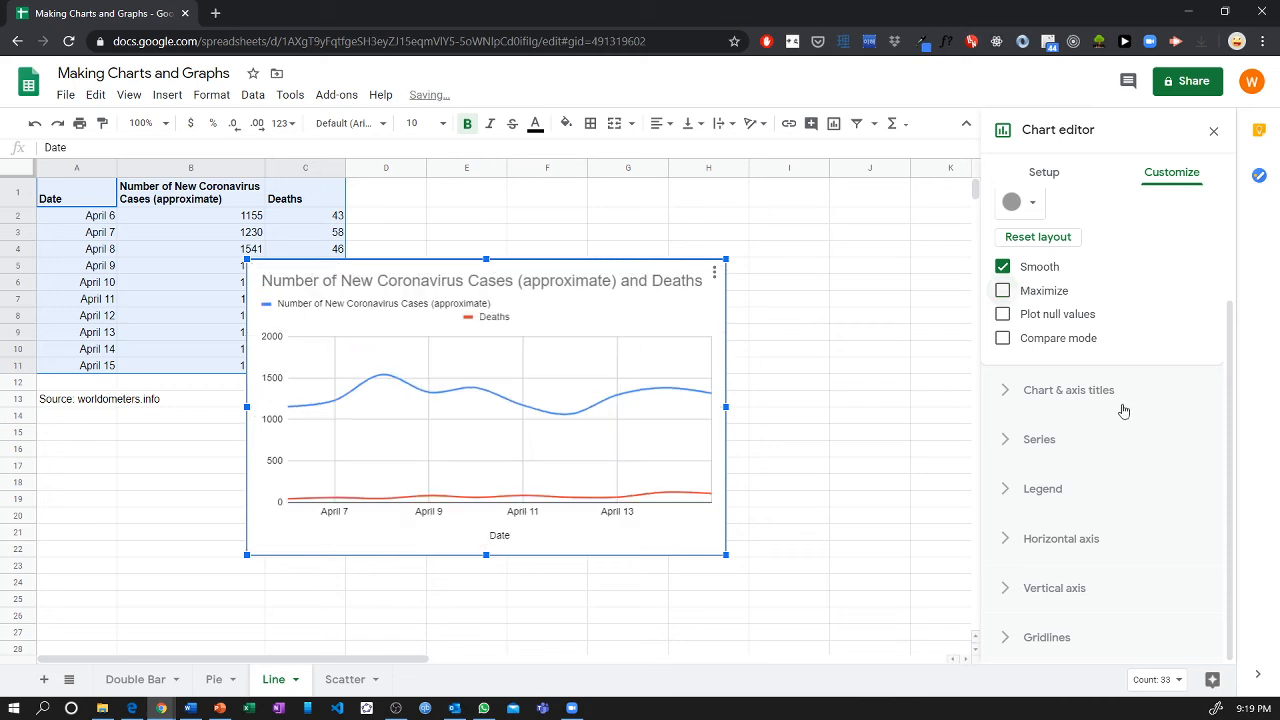
pyautogui.scroll(2, 1124, 362)
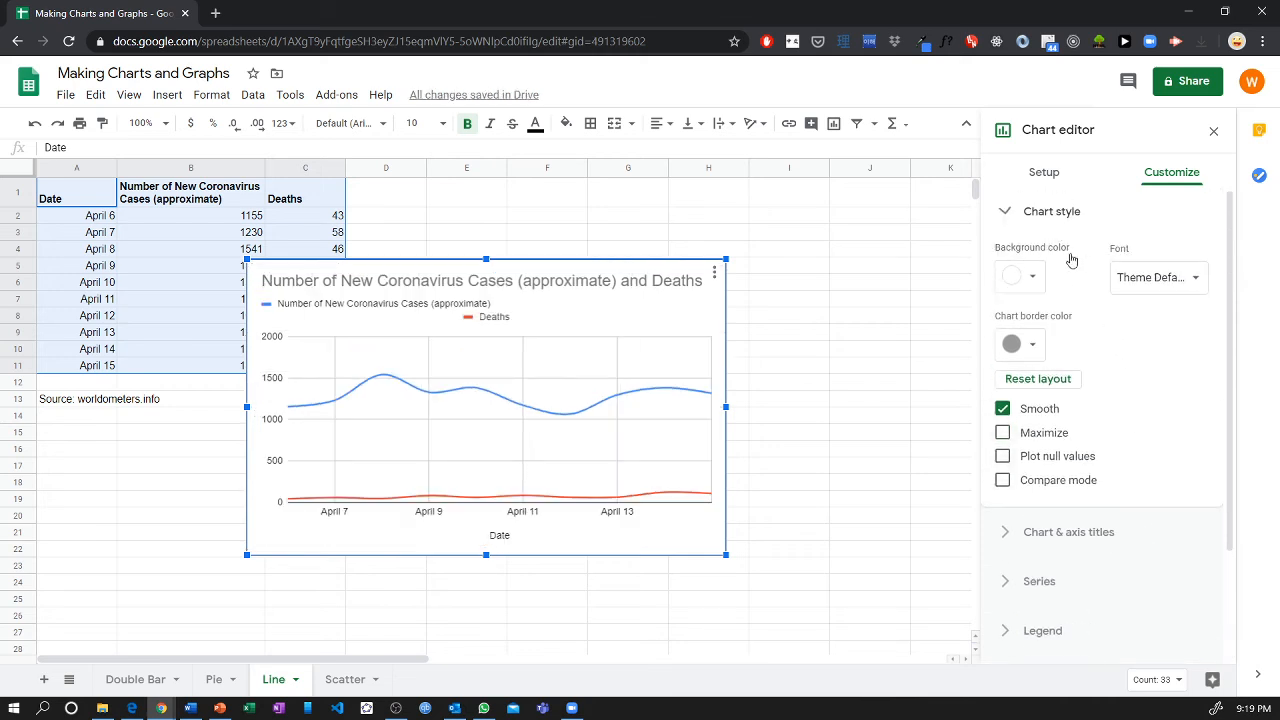
pyautogui.click(1053, 214)
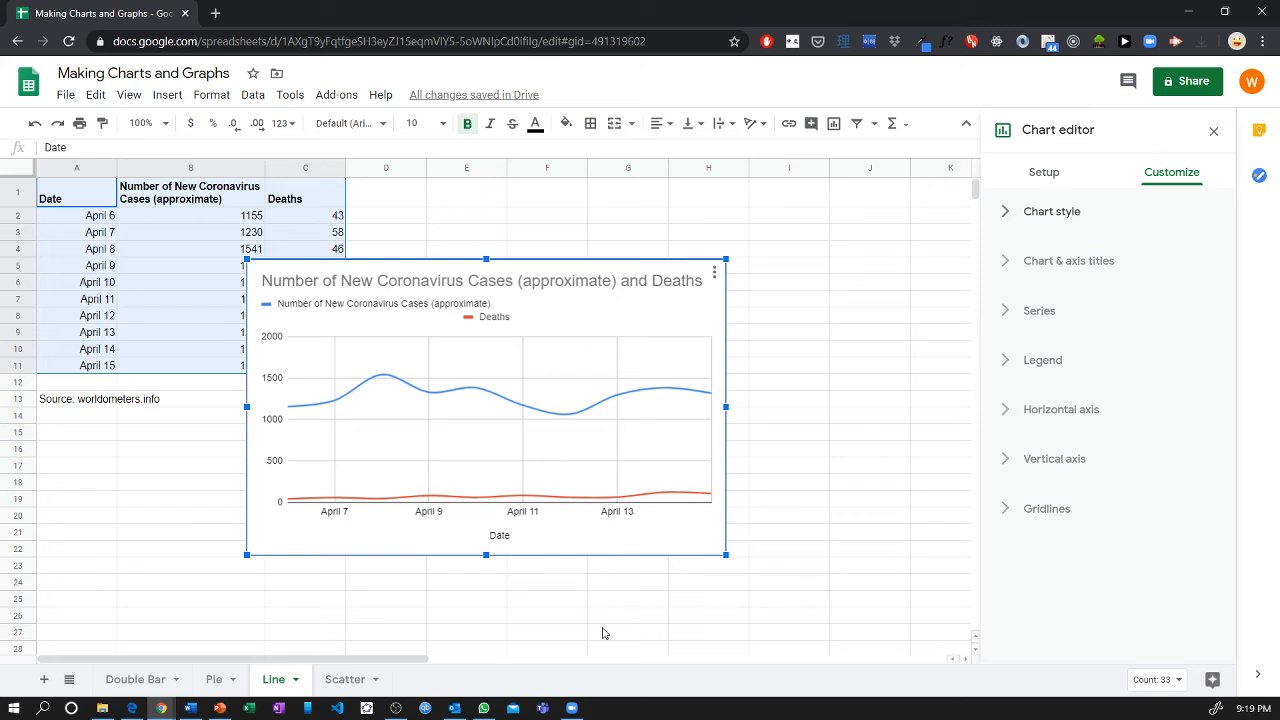
# Open the Scatter sheet and examine how the Hours Studied values pair with the Test Mark values row by row.
pyautogui.click(345, 679)
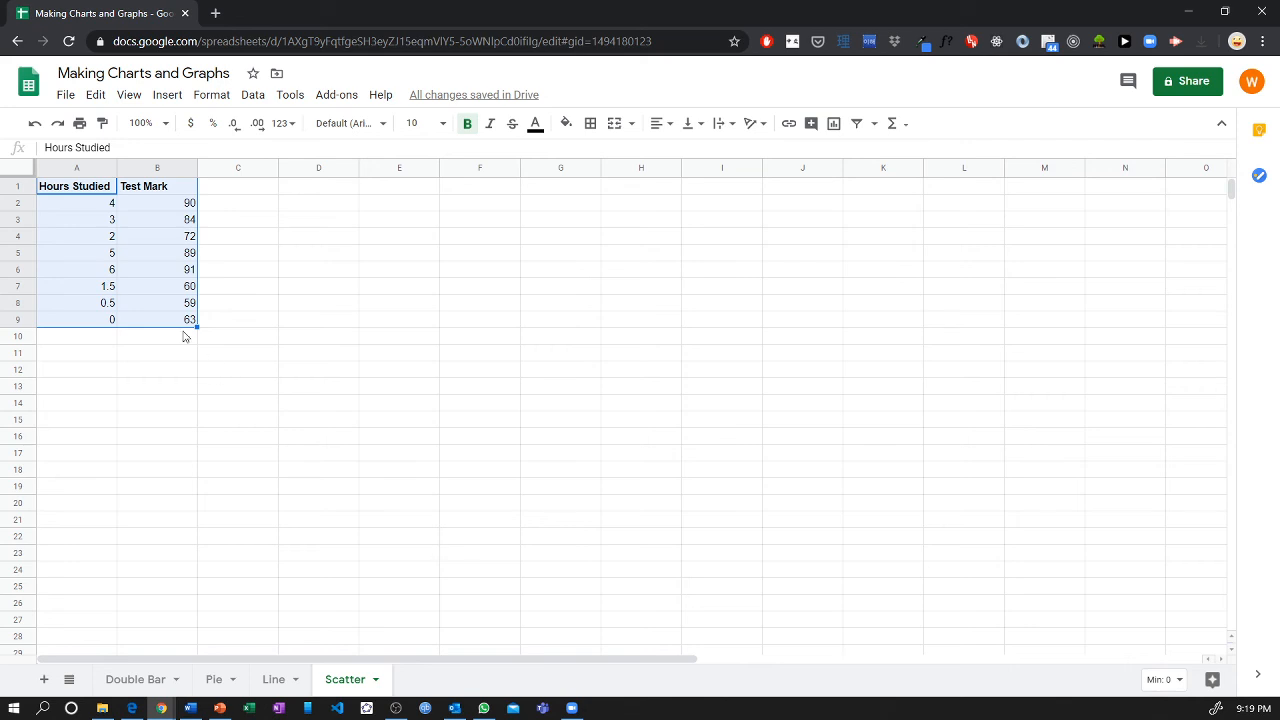
pyautogui.click(134, 239)
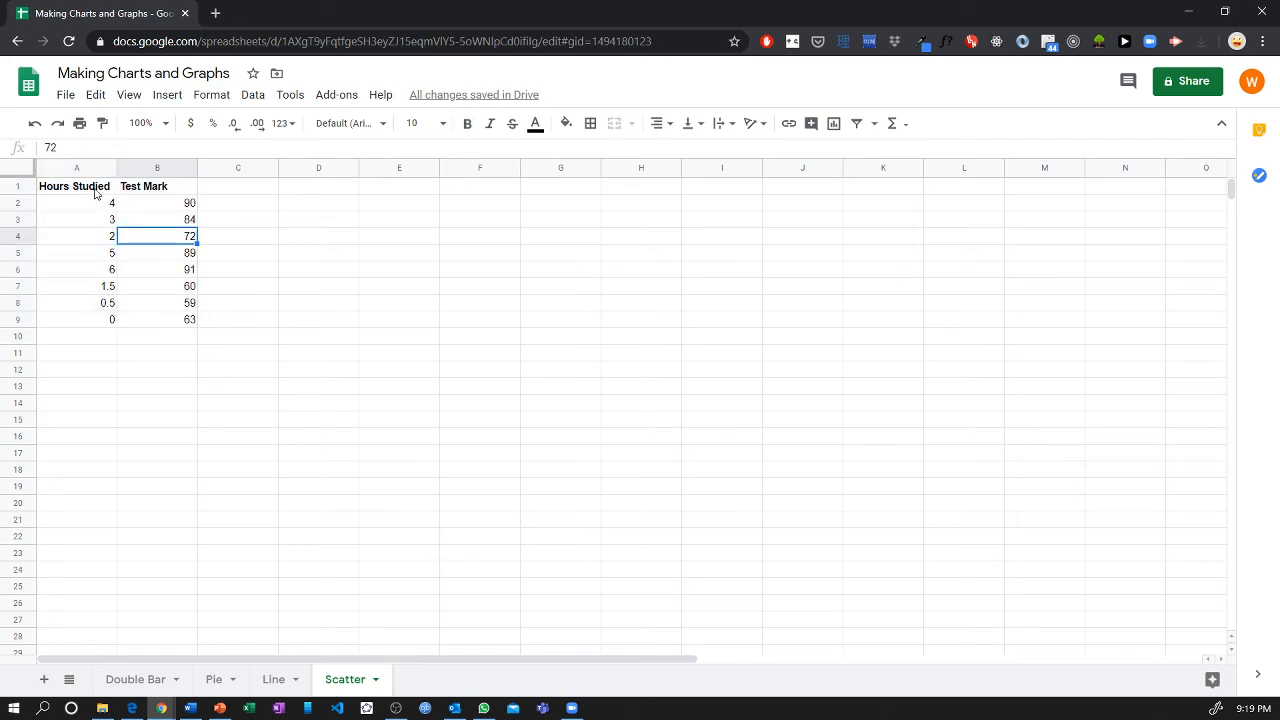
pyautogui.click(96, 193)
pyautogui.click(156, 192)
pyautogui.click(156, 203)
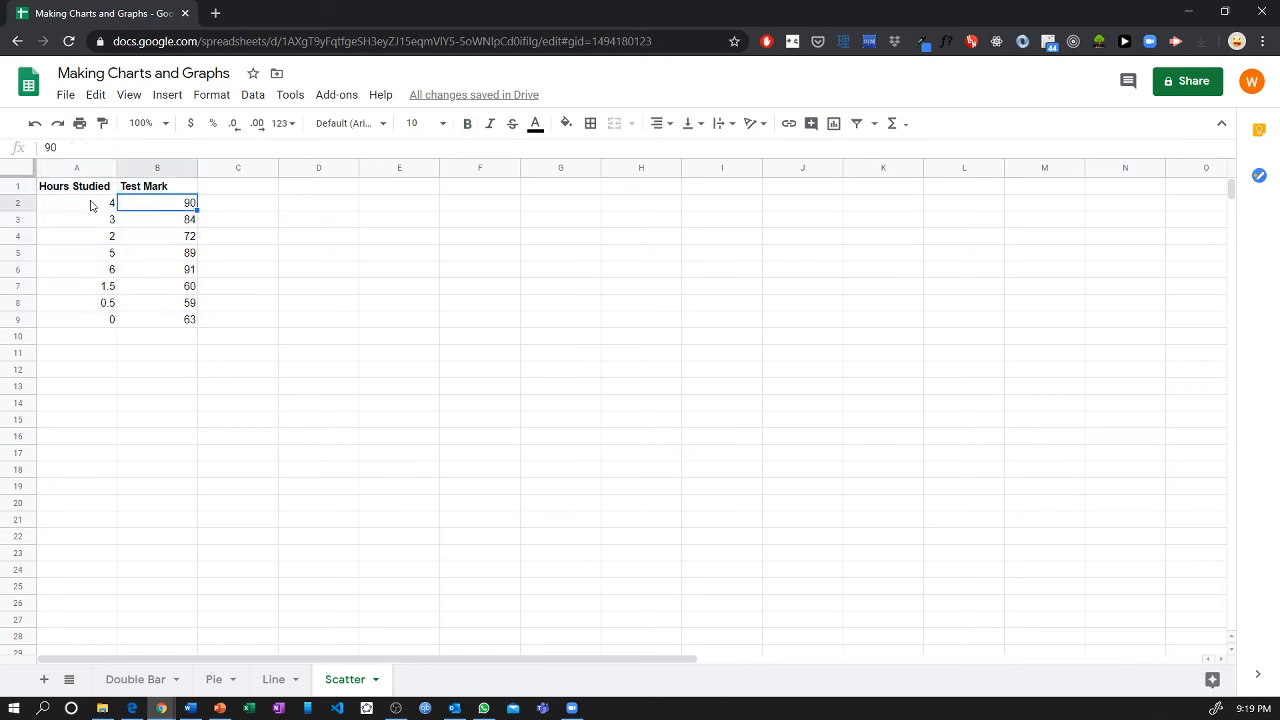
pyautogui.moveTo(91, 203); pyautogui.dragTo(137, 275)
pyautogui.click(99, 225)
pyautogui.click(139, 258)
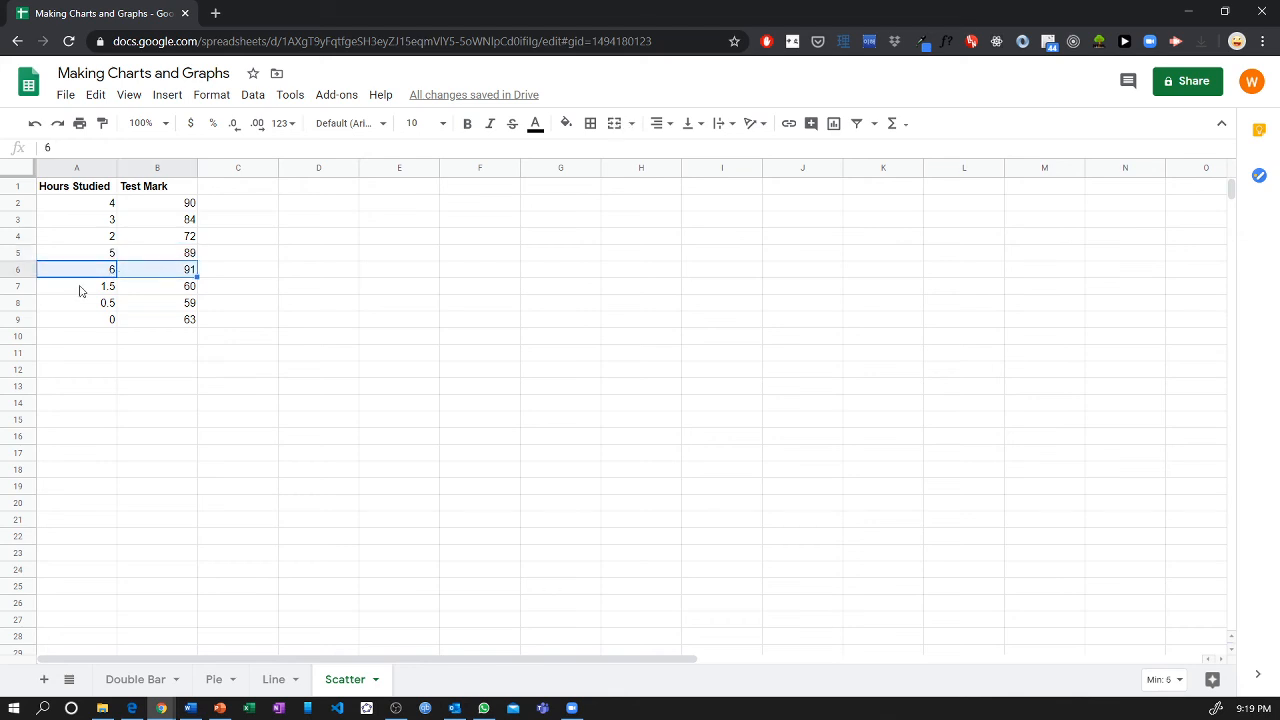
pyautogui.moveTo(82, 288); pyautogui.dragTo(122, 289)
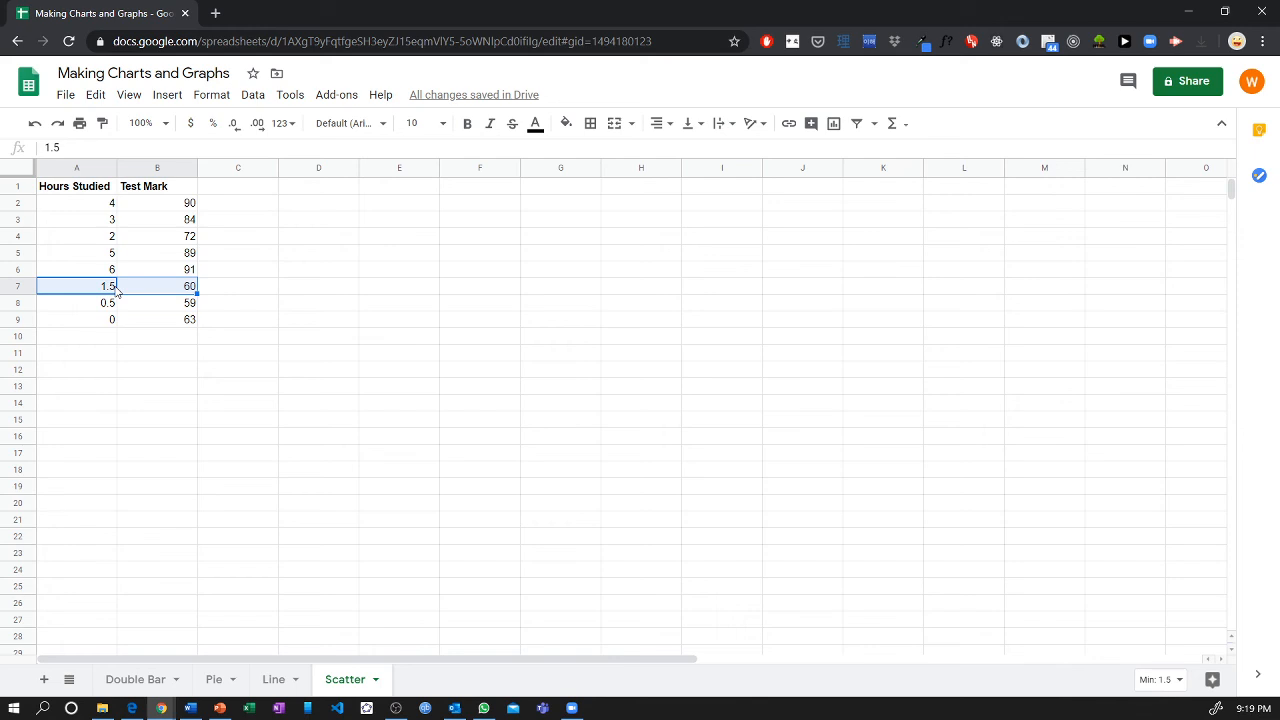
pyautogui.moveTo(113, 207)
pyautogui.mouseDown()
pyautogui.moveTo(157, 206)
pyautogui.moveTo(143, 223)
pyautogui.moveTo(128, 206)
pyautogui.moveTo(124, 226)
pyautogui.mouseUp()
pyautogui.click(108, 209)
pyautogui.click(109, 212)
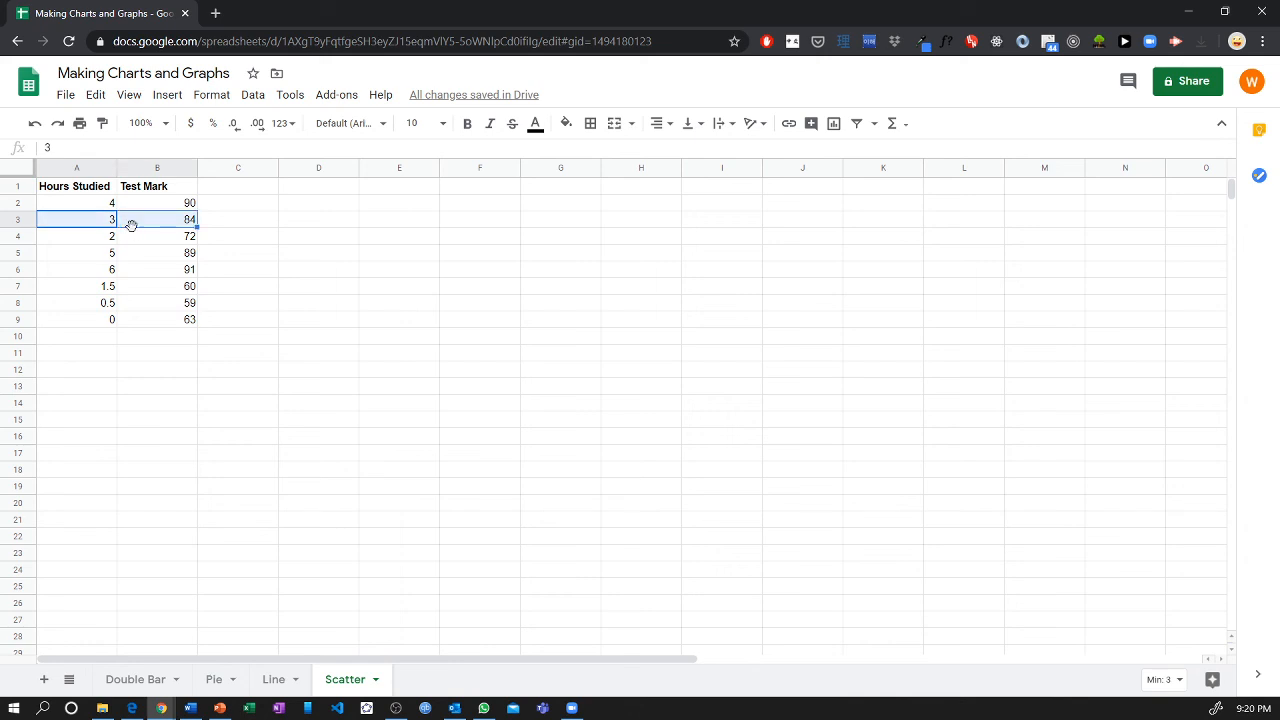
# Change the header in B1 to "Test Mark (%)".
pyautogui.doubleClick(165, 188)
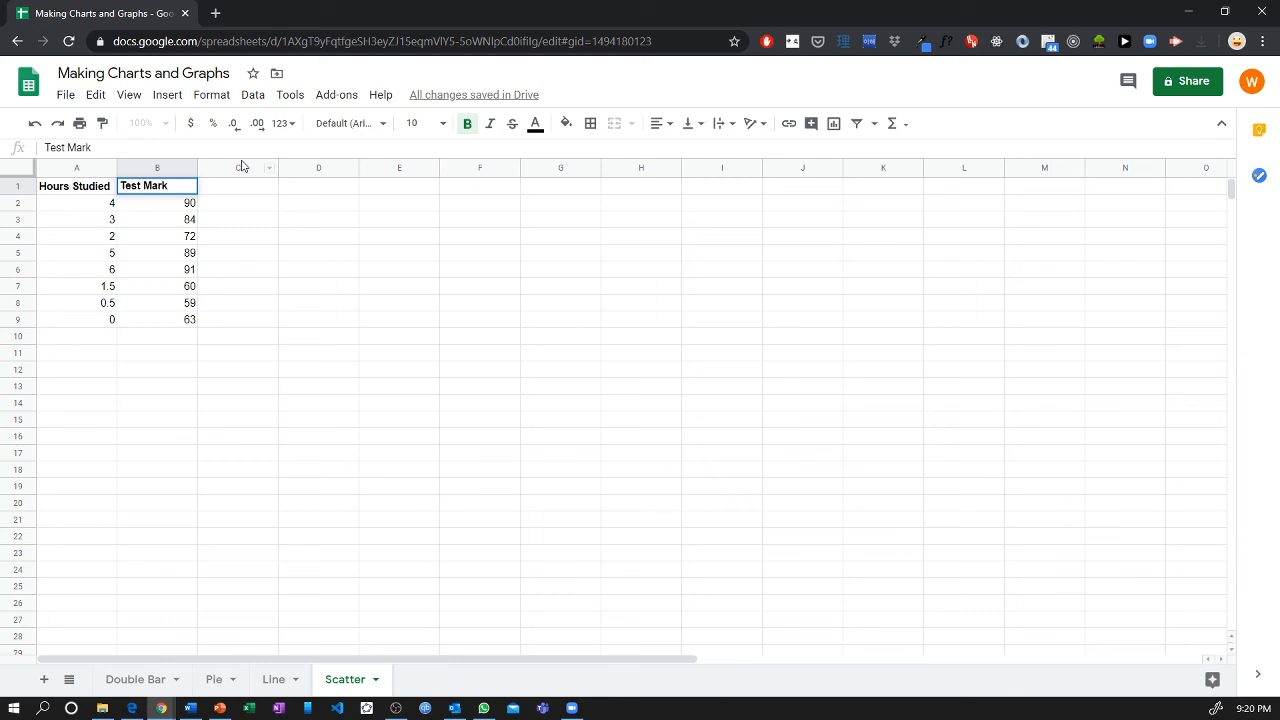
pyautogui.write('(%)')
pyautogui.press('Return')
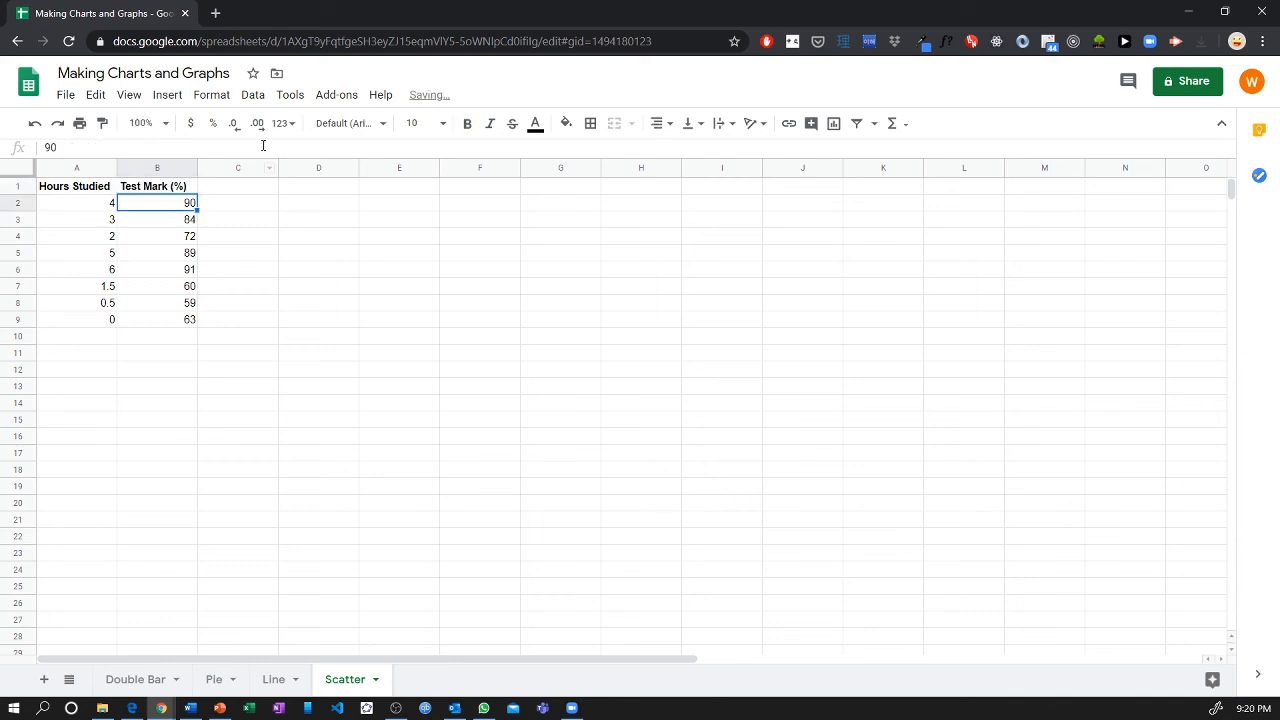
# Insert a chart of hours studied and test marks from A1:B9 and set its type to Scatter chart.
pyautogui.moveTo(87, 188); pyautogui.dragTo(137, 320)
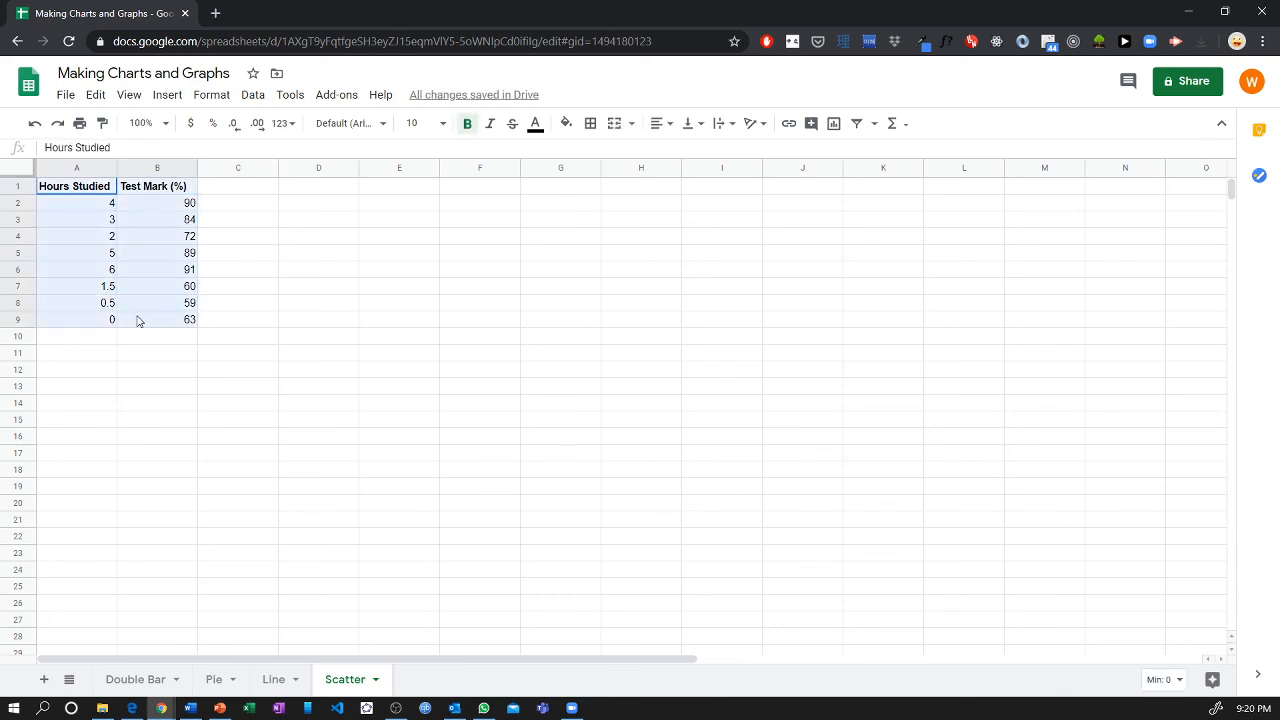
pyautogui.click(167, 94)
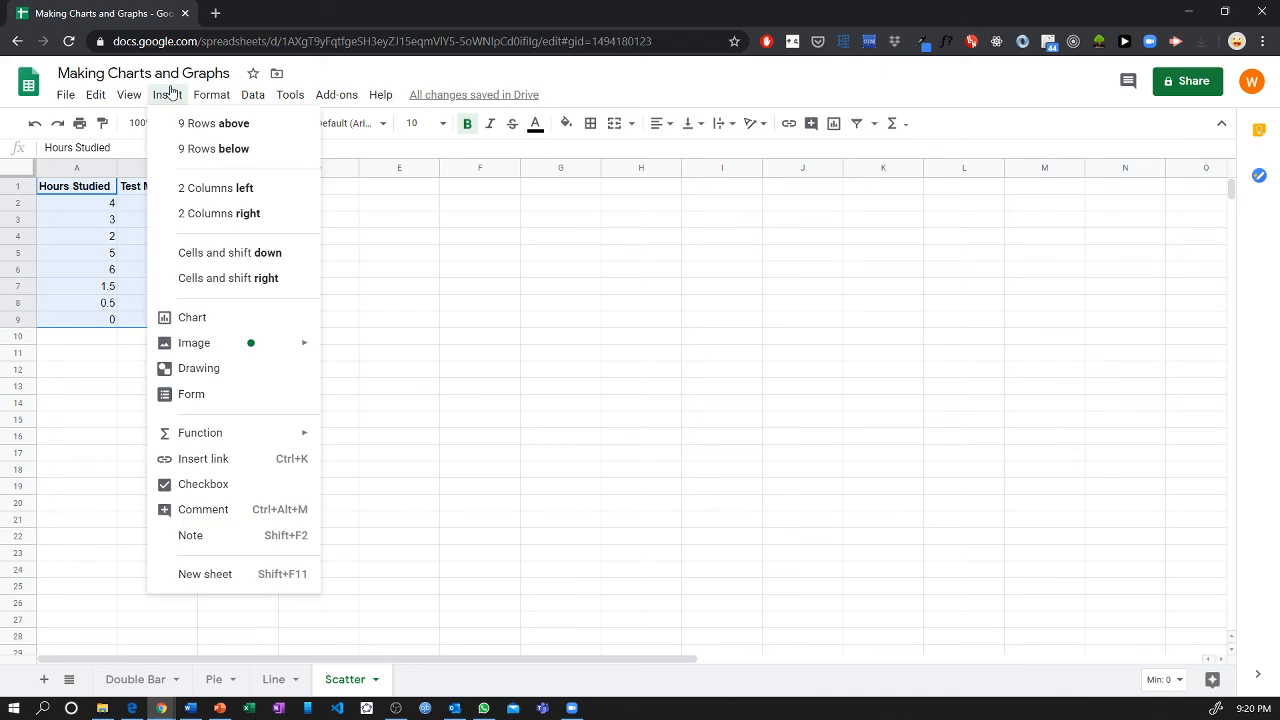
pyautogui.click(203, 316)
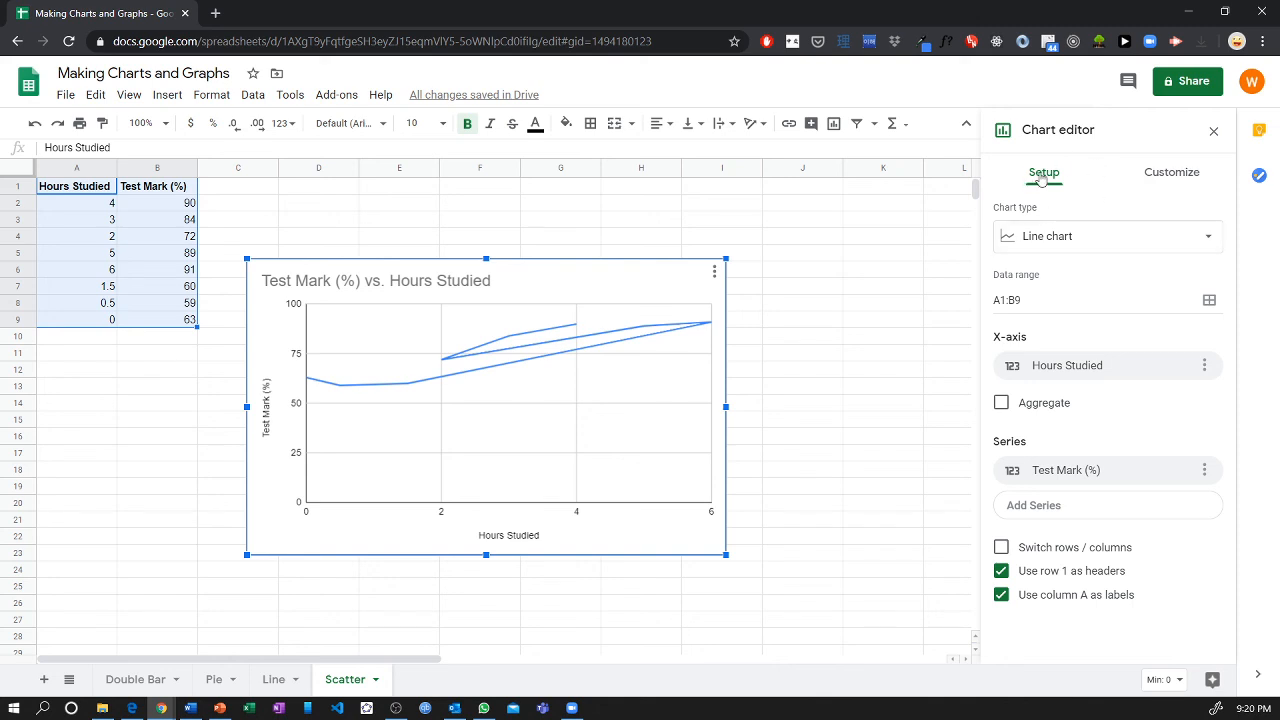
pyautogui.click(1036, 236)
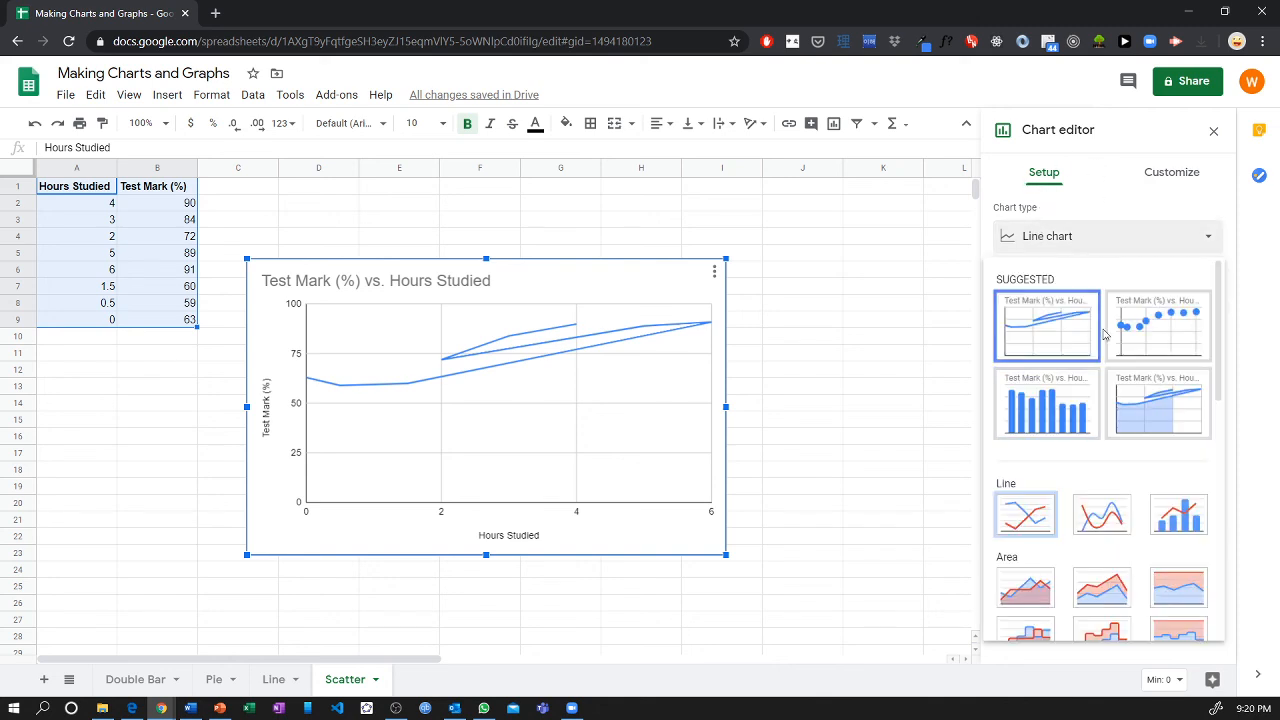
pyautogui.click(1150, 337)
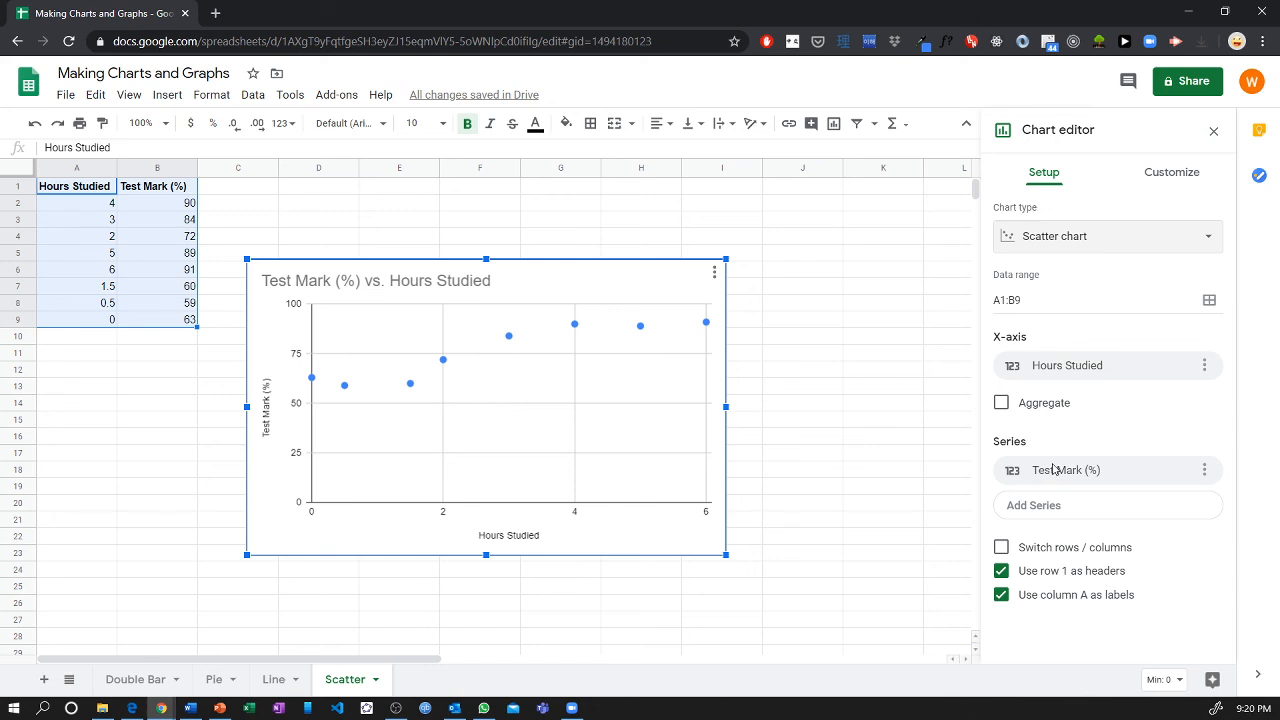
# Add a linear trendline to the Test Mark (%) series of the scatter chart.
pyautogui.click(1170, 174)
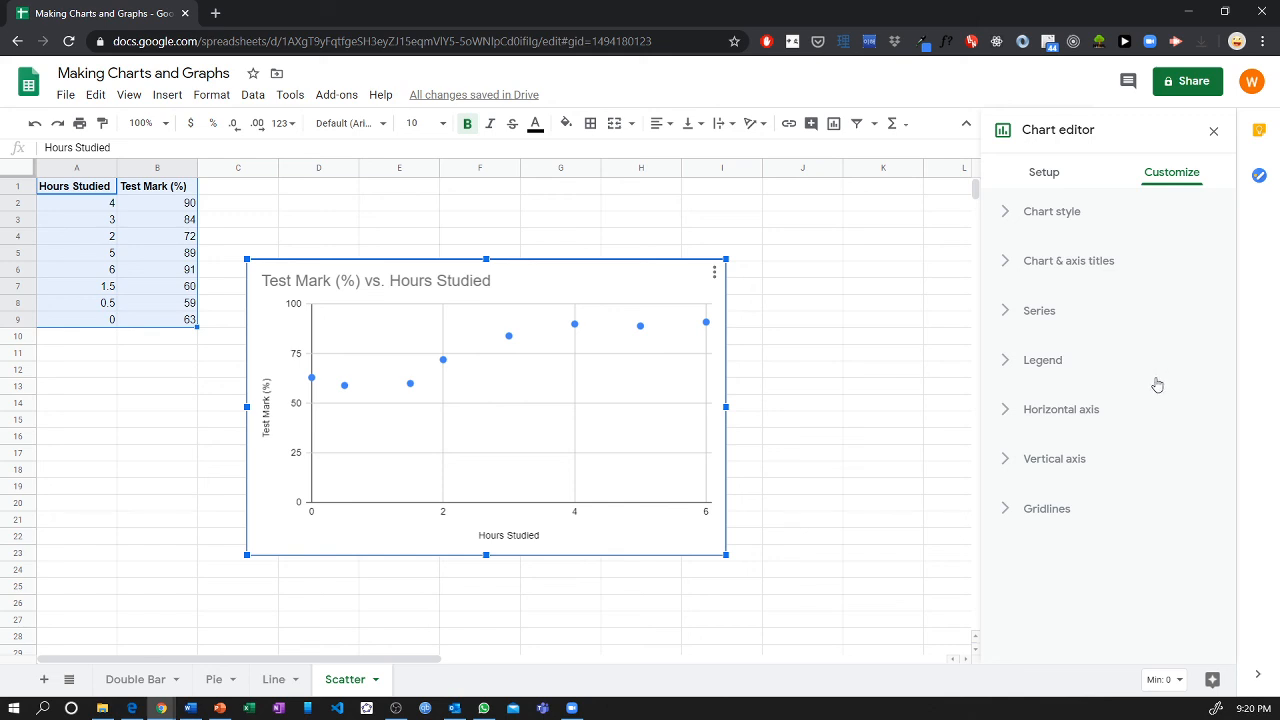
pyautogui.click(1086, 318)
pyautogui.scroll(-3, 1091, 314)
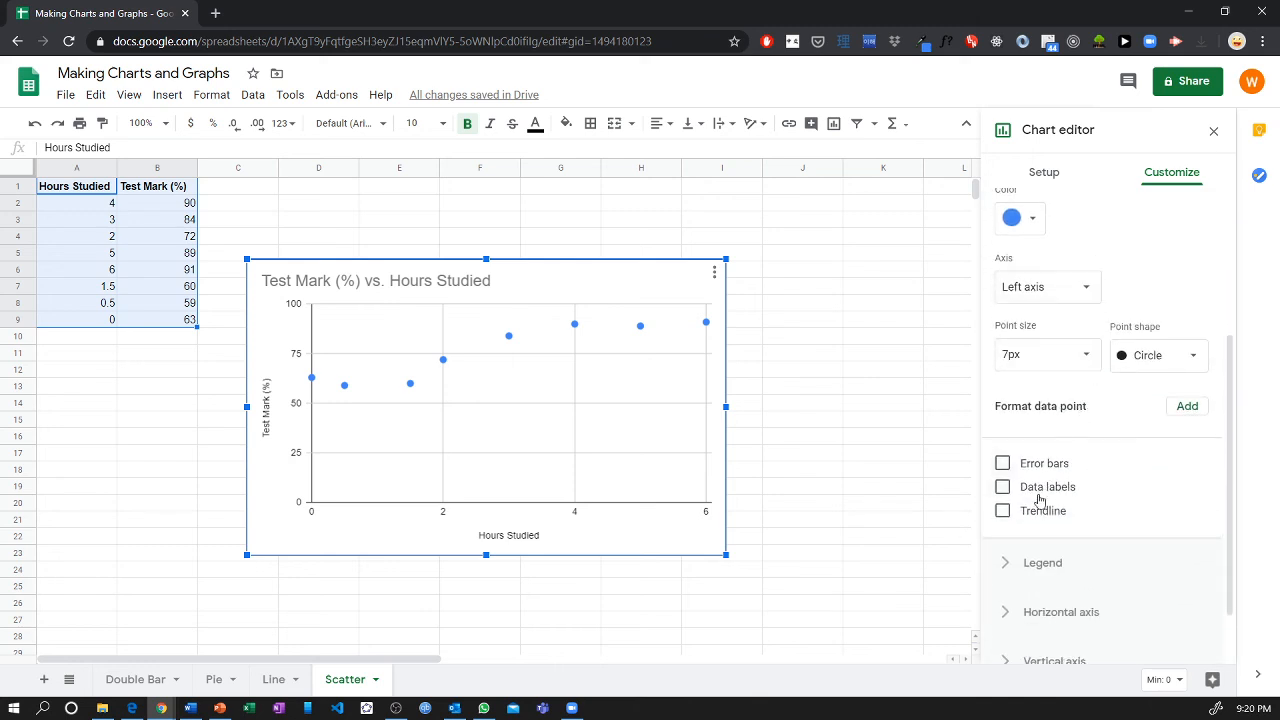
pyautogui.click(1021, 517)
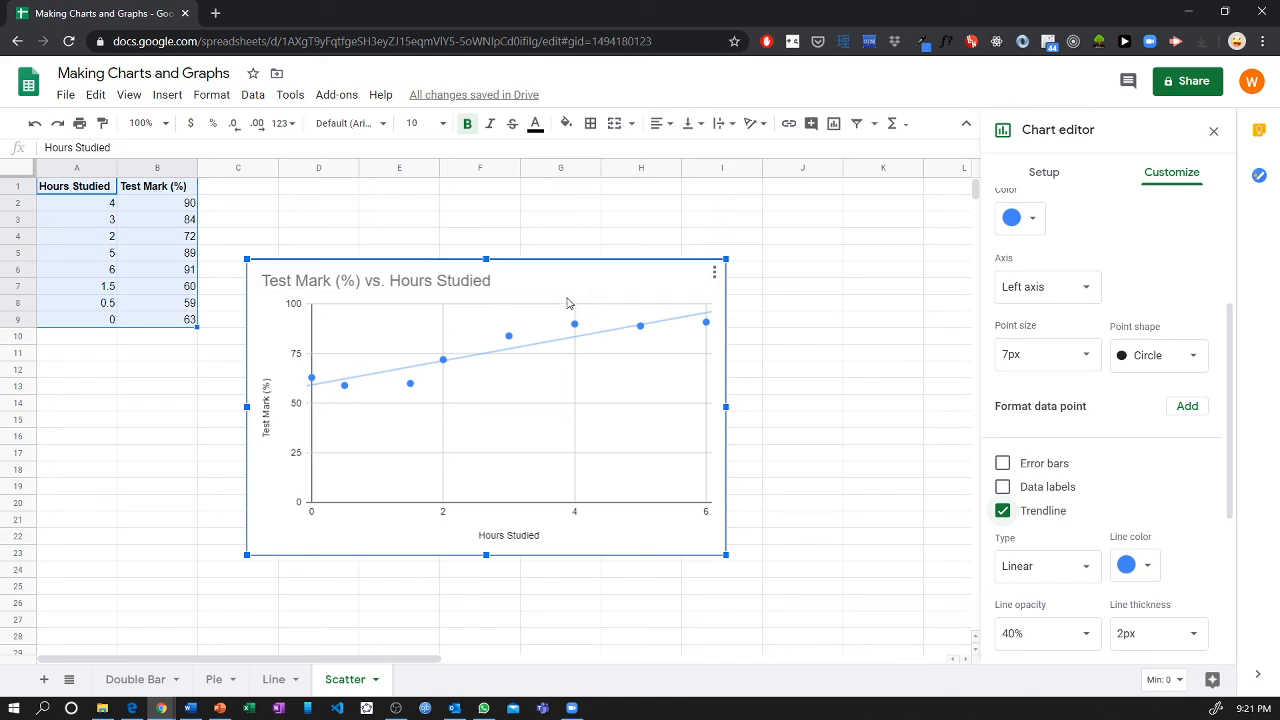
pyautogui.moveTo(554, 297); pyautogui.dragTo(554, 298)
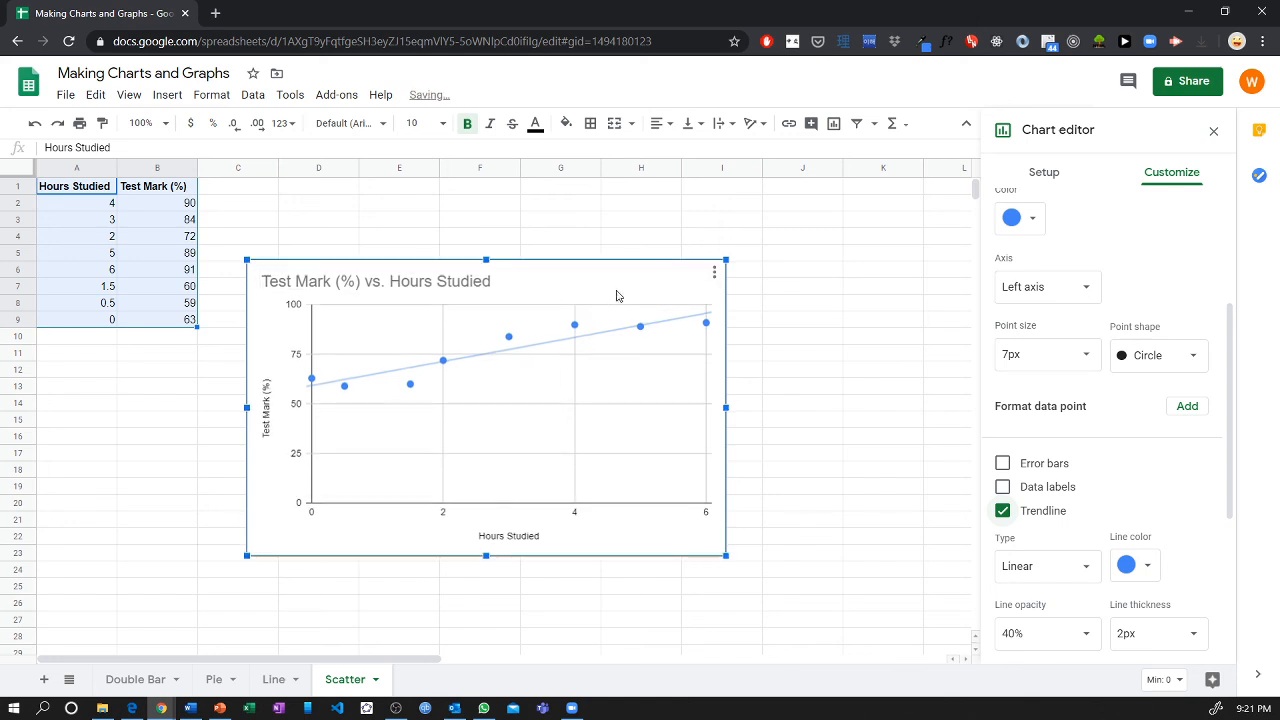